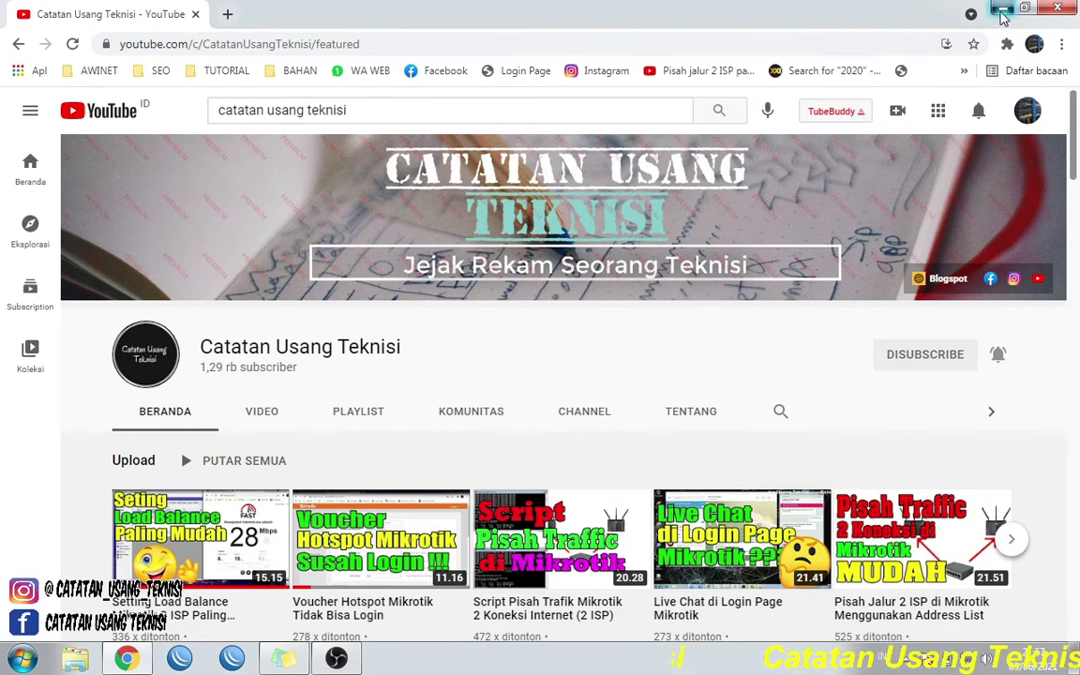
# - Minimize Chrome, refresh the desktop twice, and launch WinBox to find the router
pyautogui.click(1002, 13)
pyautogui.rightClick(482, 158)
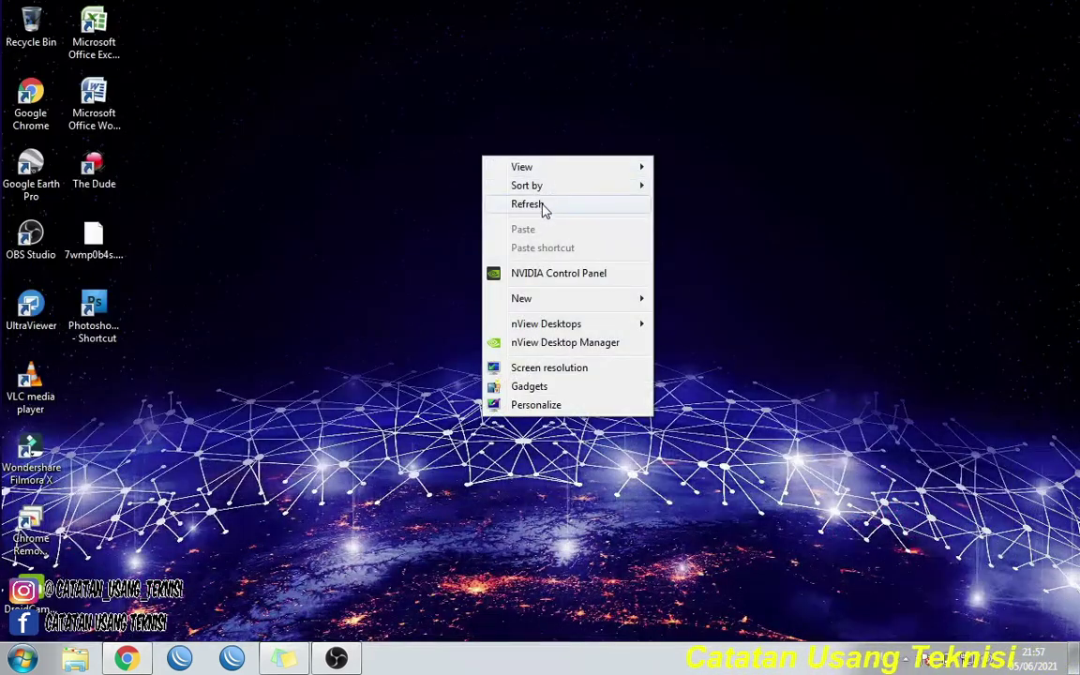
pyautogui.click(525, 203)
pyautogui.rightClick(467, 157)
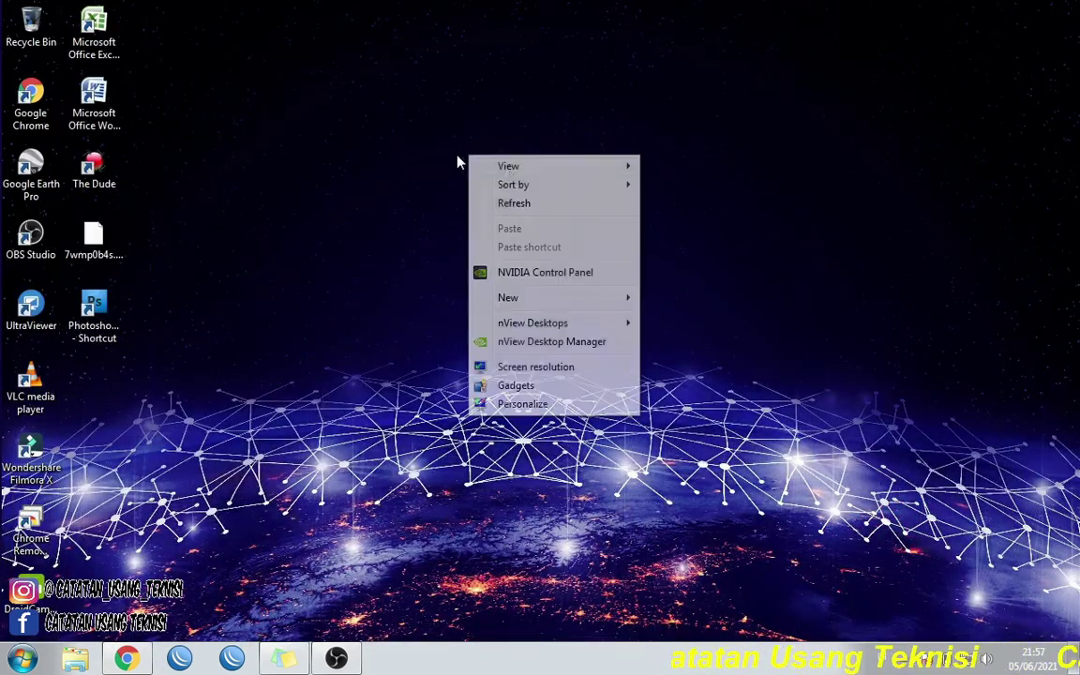
pyautogui.click(547, 206)
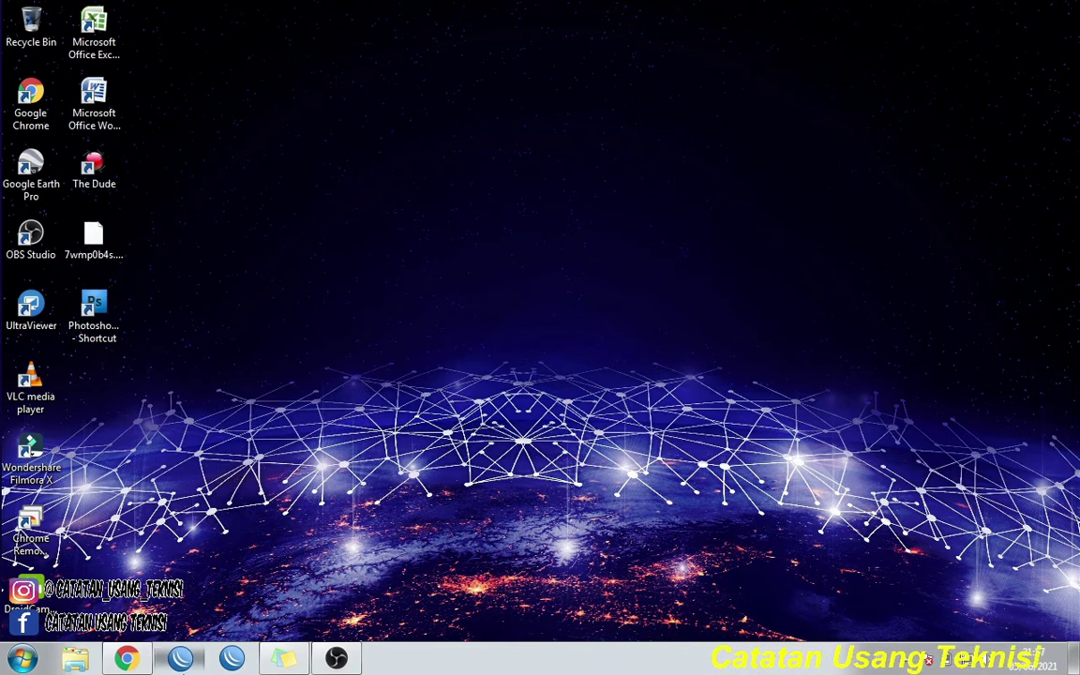
pyautogui.click(179, 658)
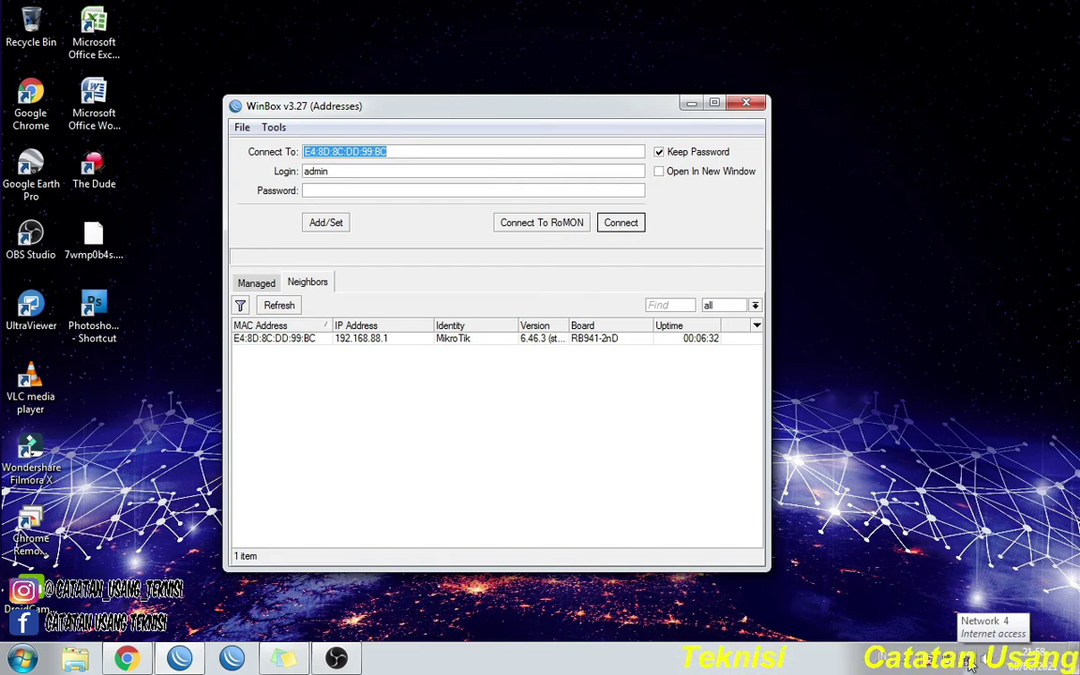
pyautogui.rightClick(970, 666)
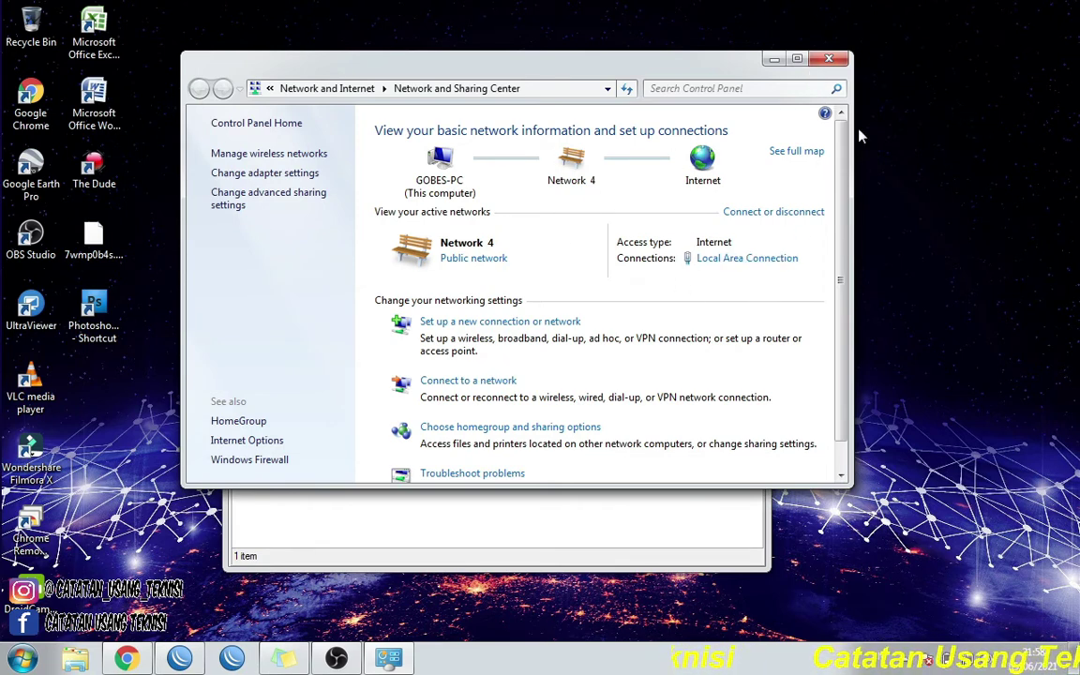
pyautogui.click(829, 59)
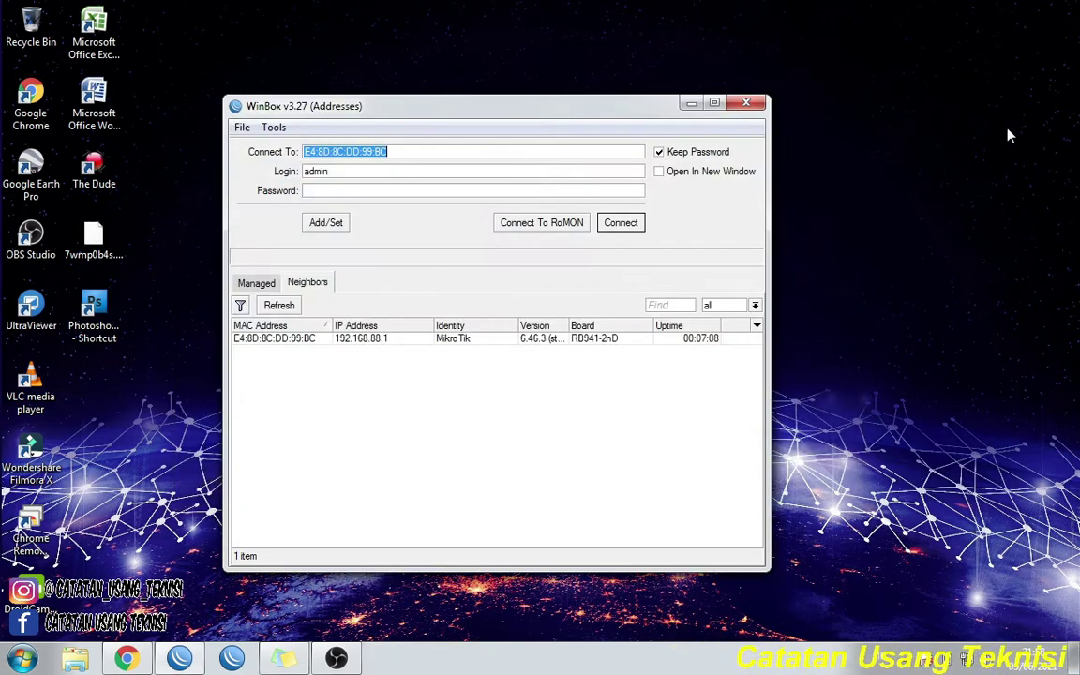
pyautogui.click(691, 102)
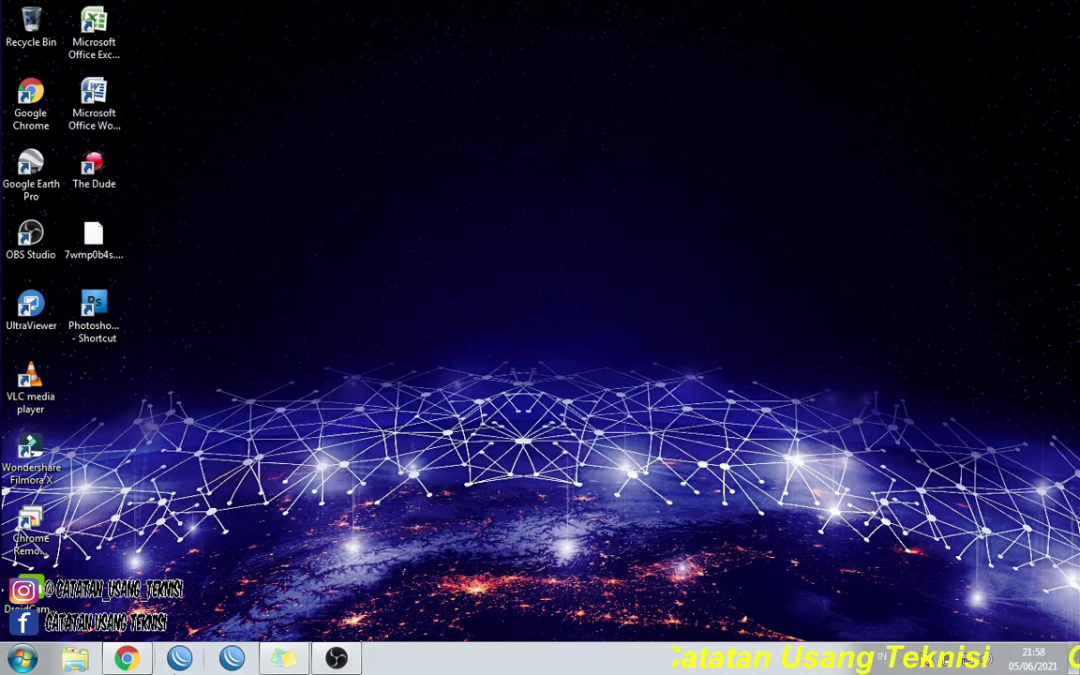
pyautogui.click(179, 659)
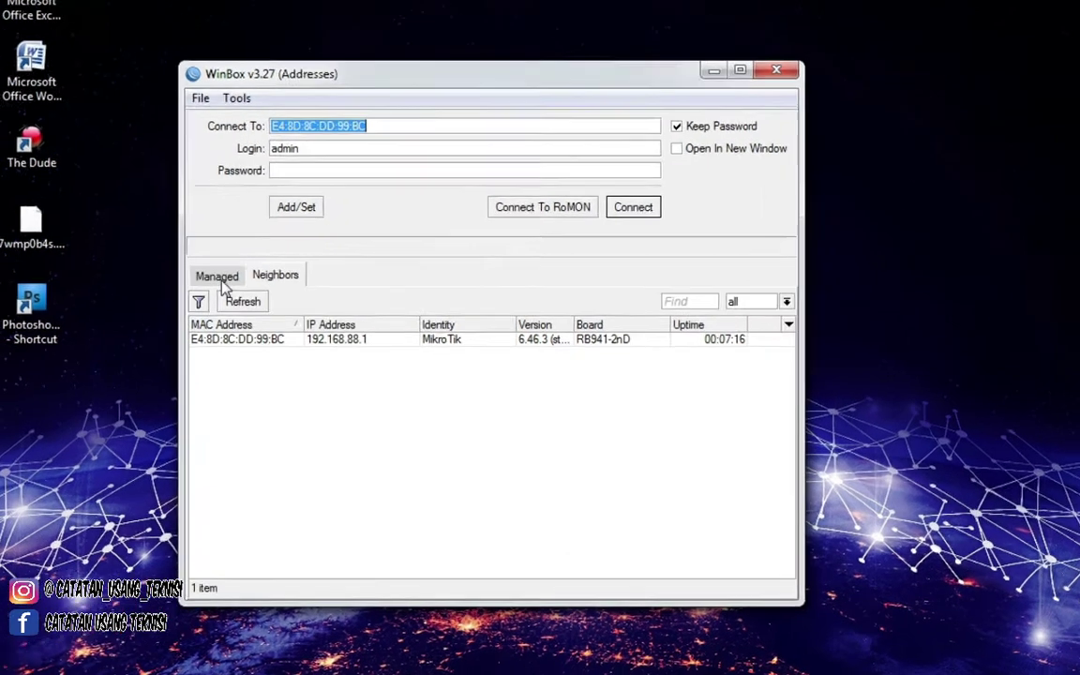
pyautogui.click(256, 282)
pyautogui.click(308, 282)
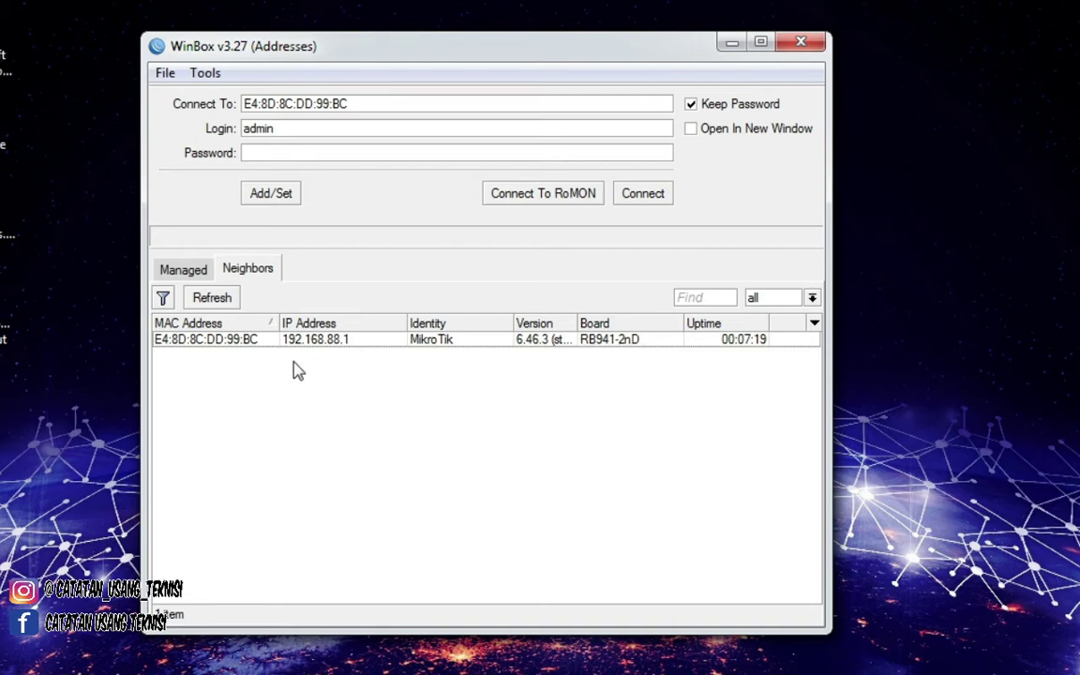
# - Connect to the hAP lite, remove its default configuration, then close and relaunch WinBox
pyautogui.click(212, 343)
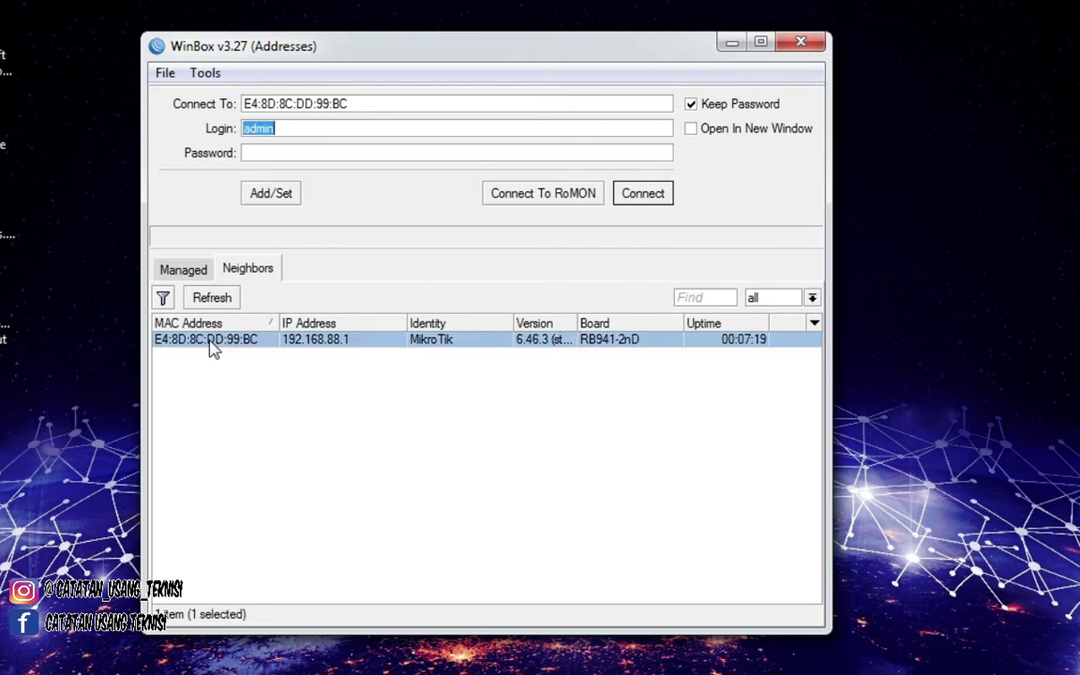
pyautogui.click(644, 203)
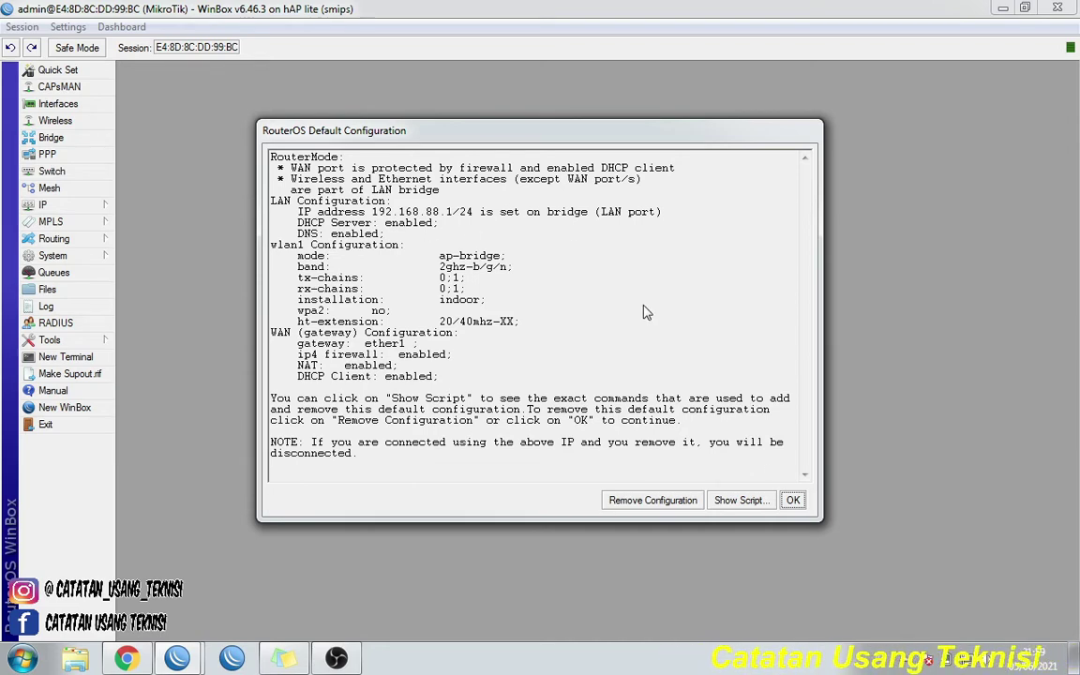
pyautogui.click(651, 505)
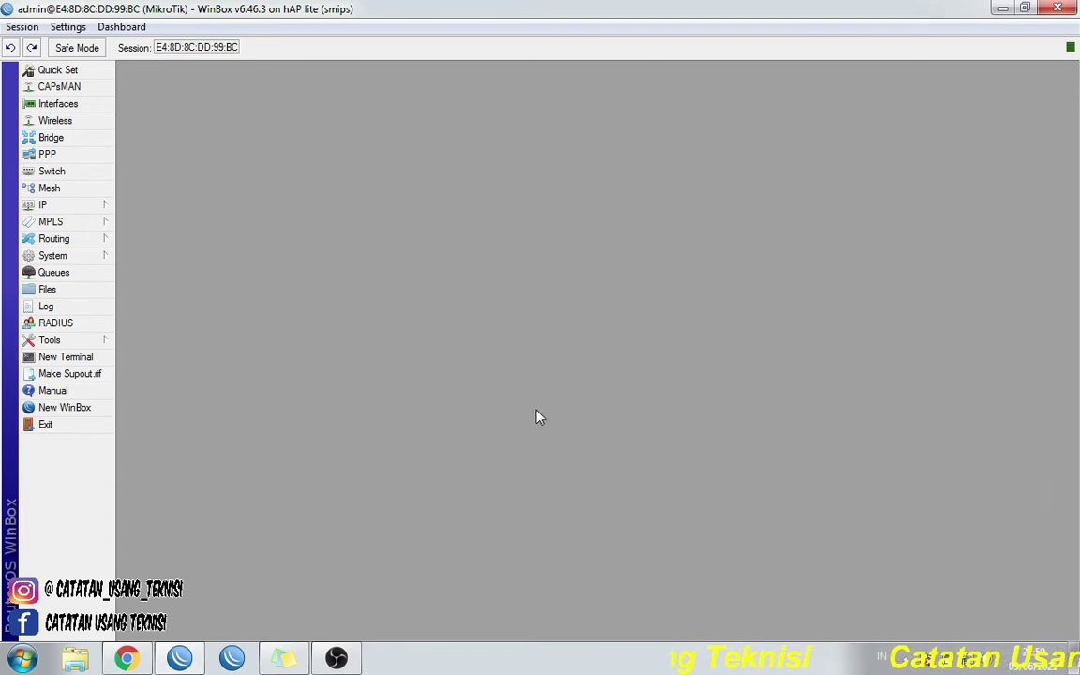
pyautogui.click(1058, 9)
pyautogui.click(179, 660)
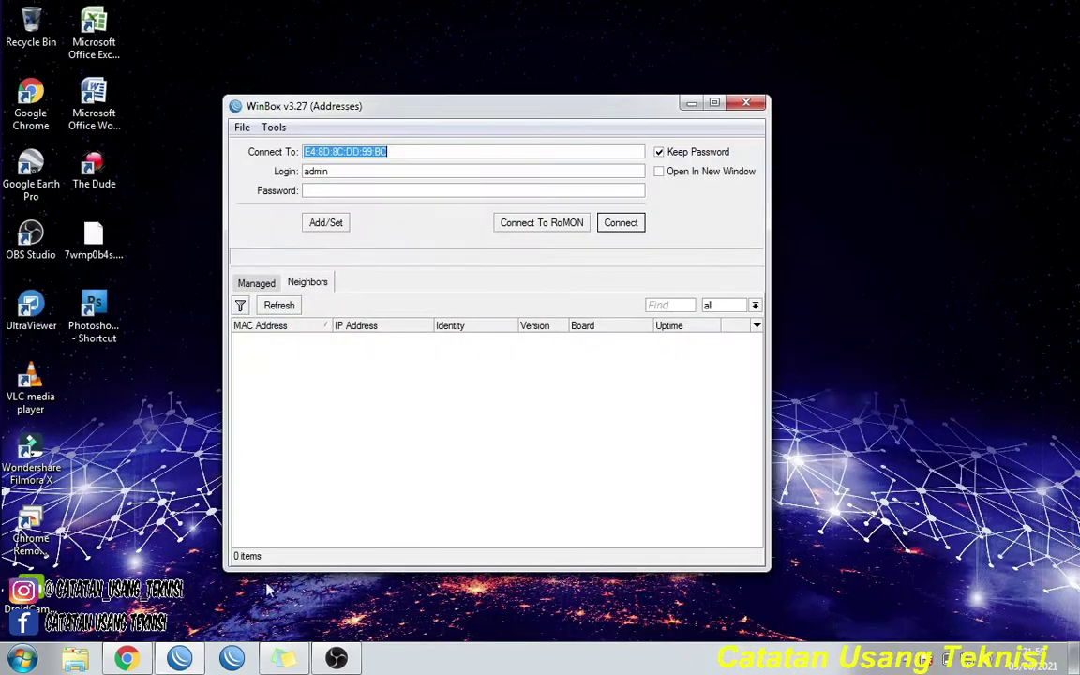
# - Refresh the Neighbors list and connect to router E4:8D:8C:DD:99:BC
pyautogui.click(280, 306)
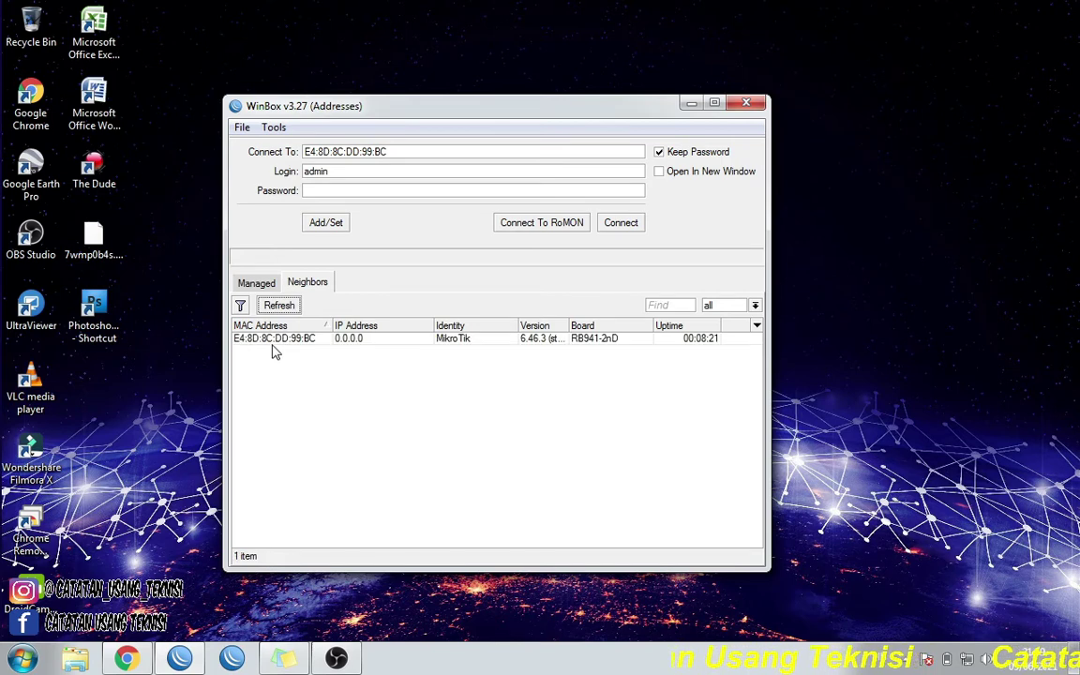
pyautogui.click(271, 339)
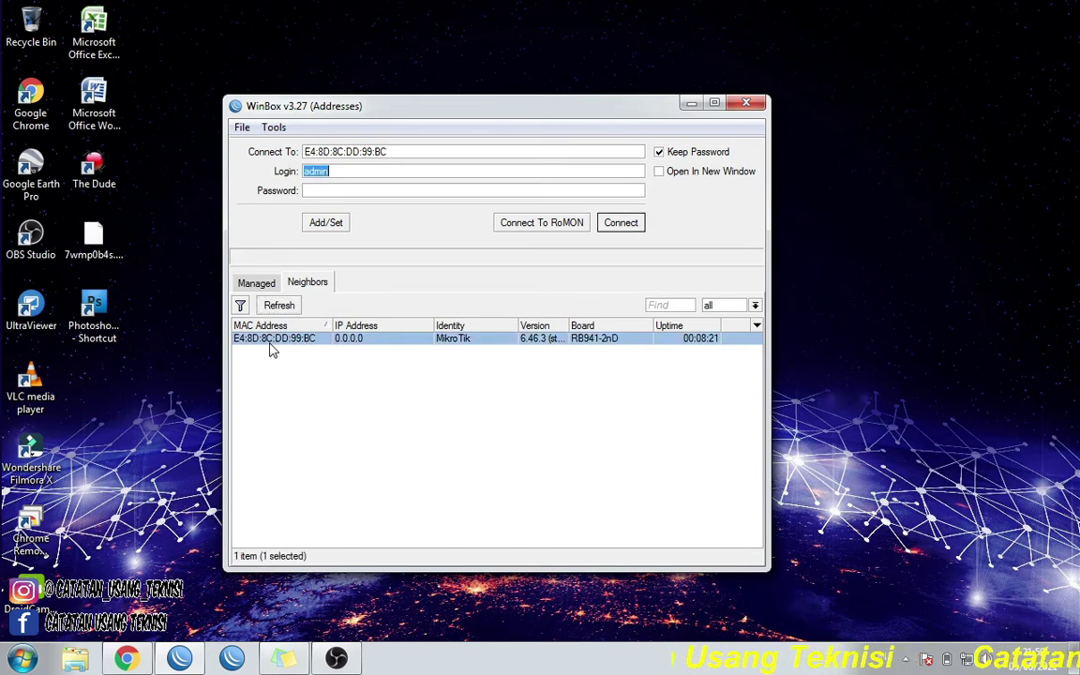
pyautogui.click(624, 229)
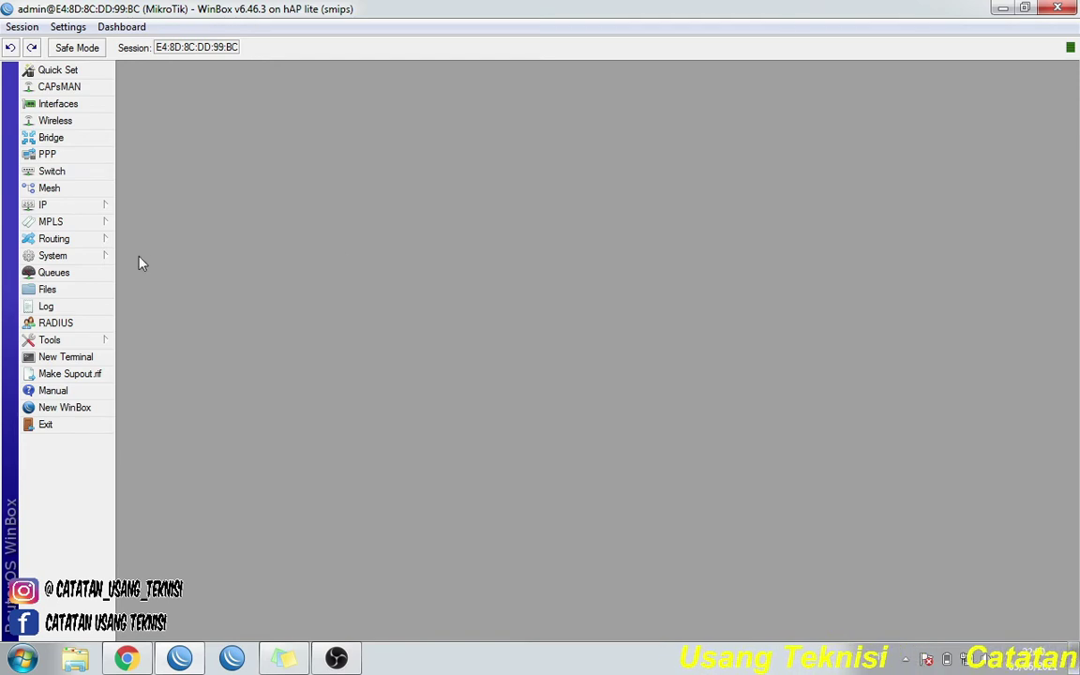
# - Create a new IP address entry with address 192.168.10.2/24
pyautogui.click(89, 210)
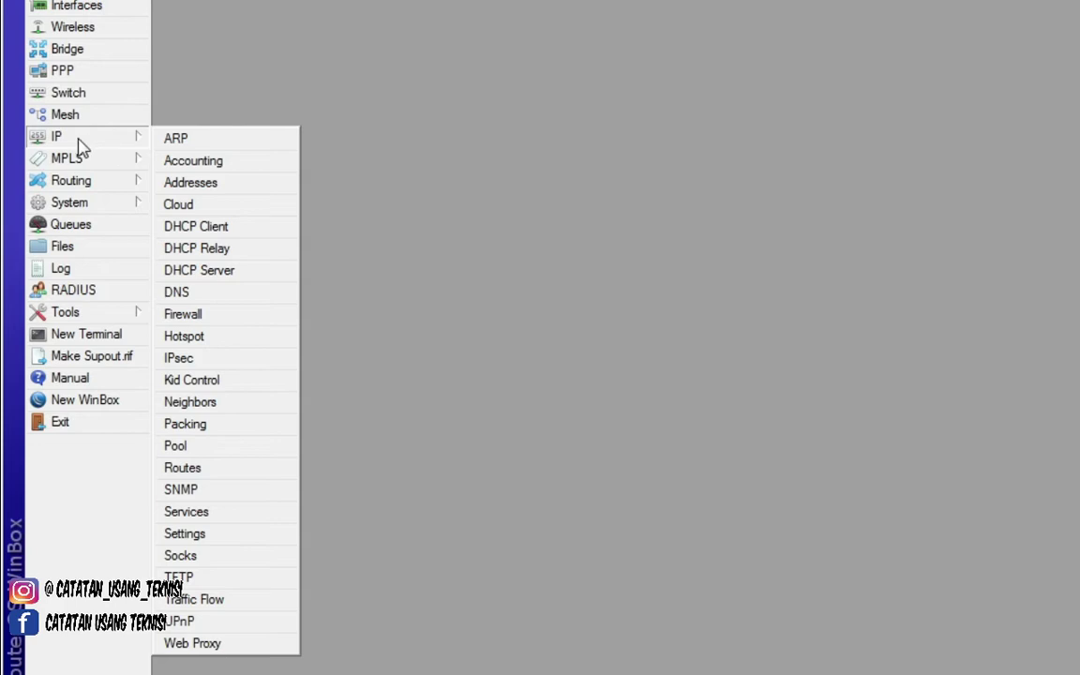
pyautogui.click(218, 184)
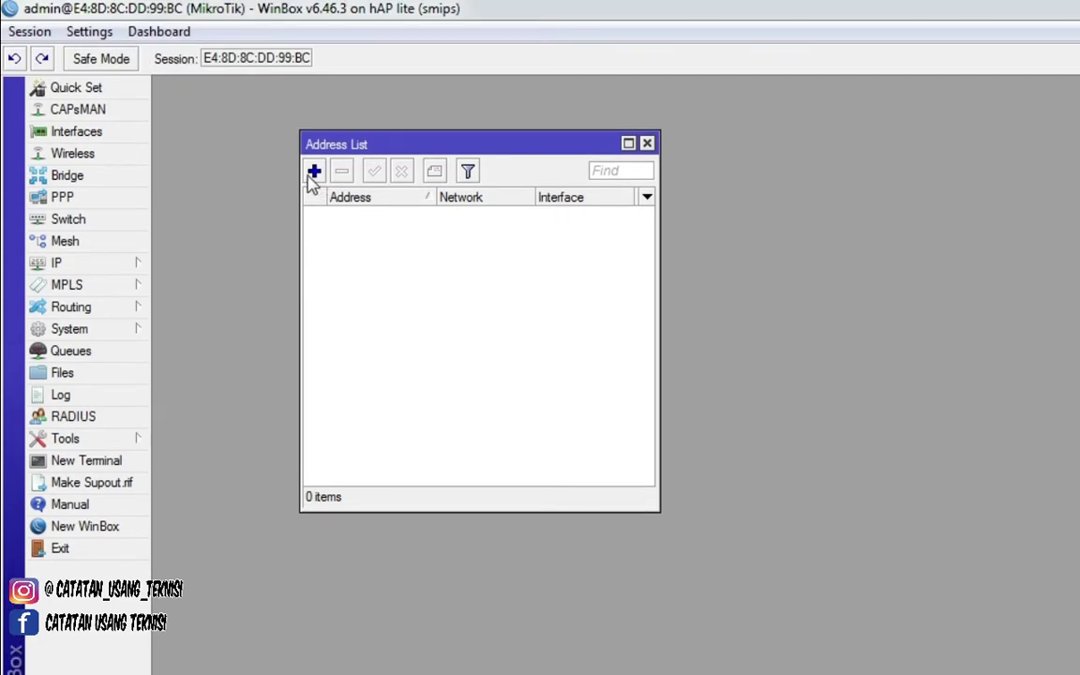
pyautogui.click(313, 172)
pyautogui.click(755, 361)
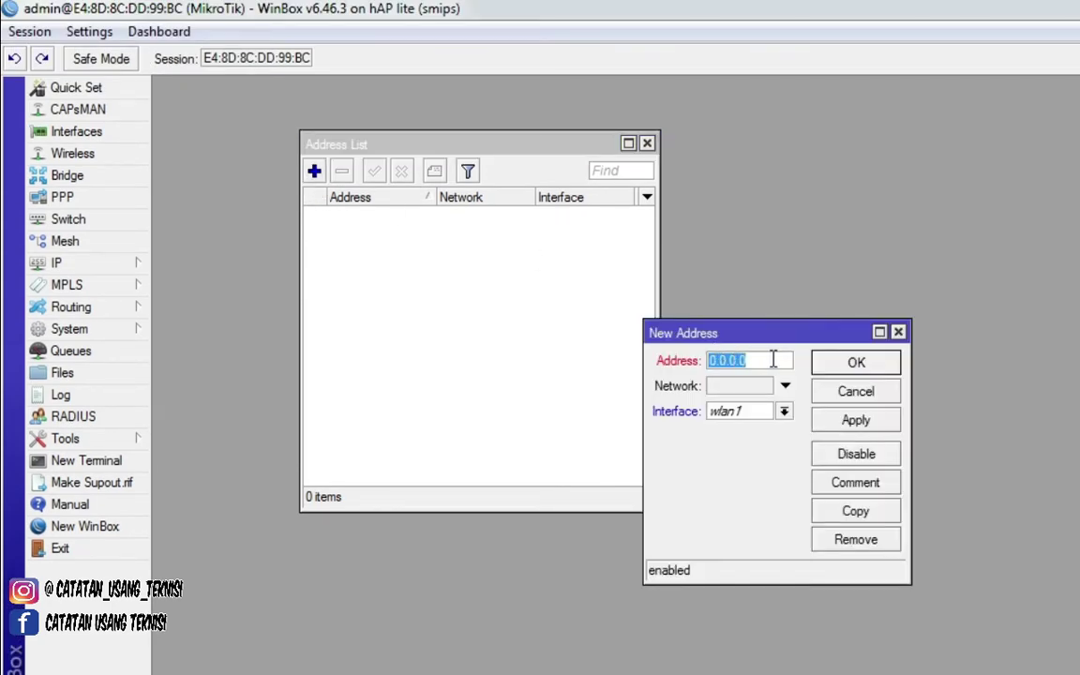
pyautogui.doubleClick(772, 361)
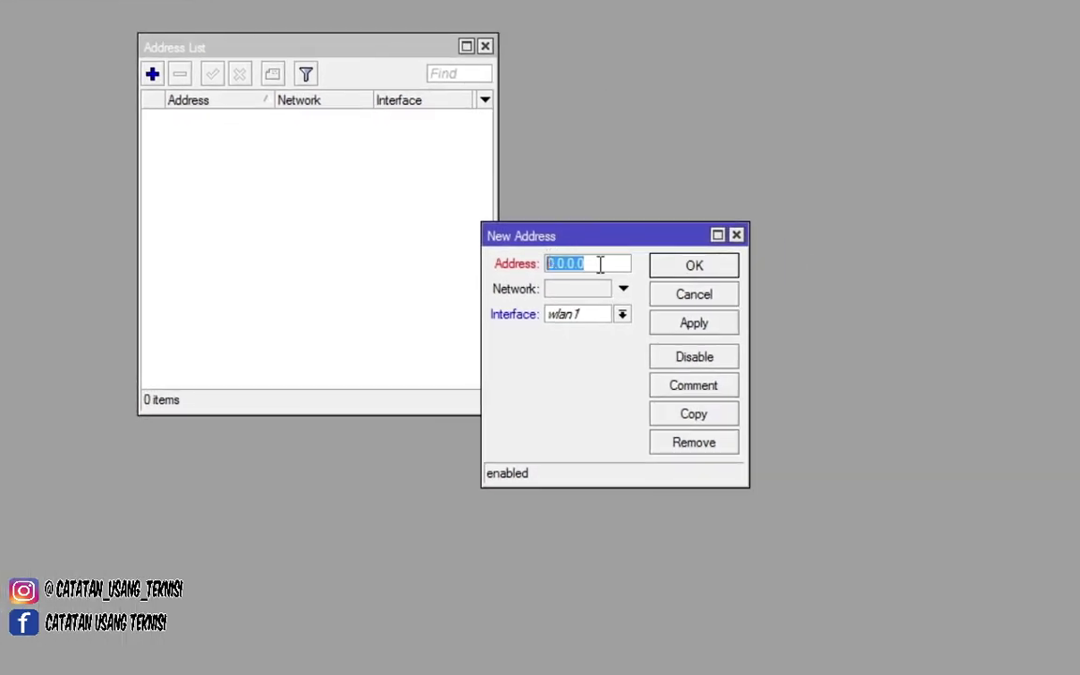
pyautogui.click(608, 262)
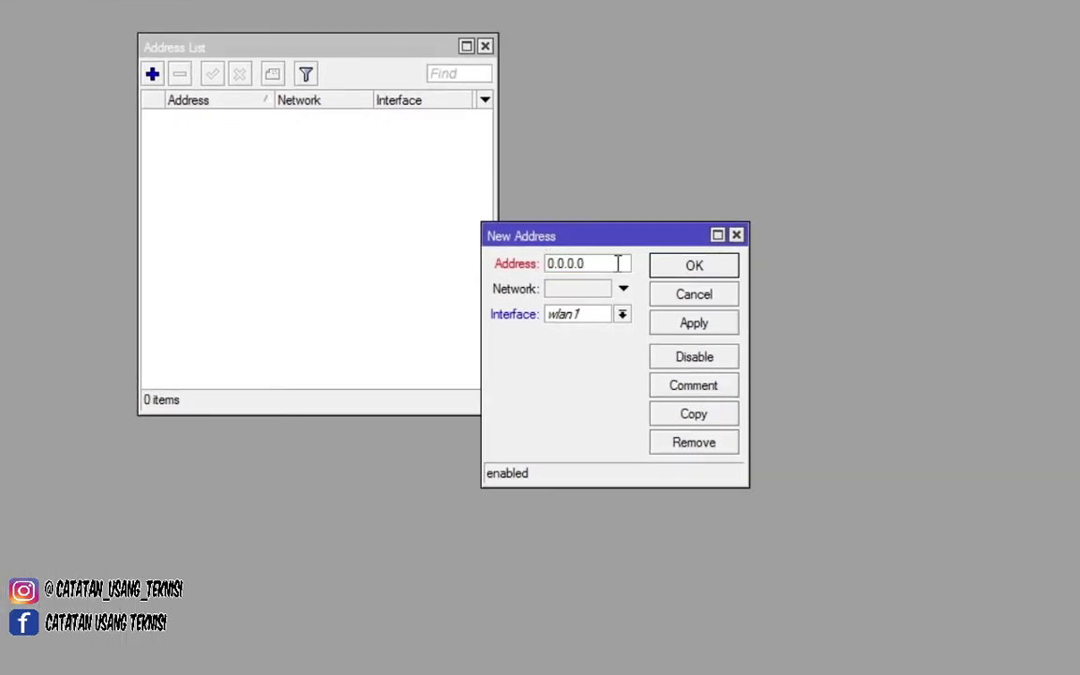
pyautogui.moveTo(617, 262); pyautogui.dragTo(528, 266)
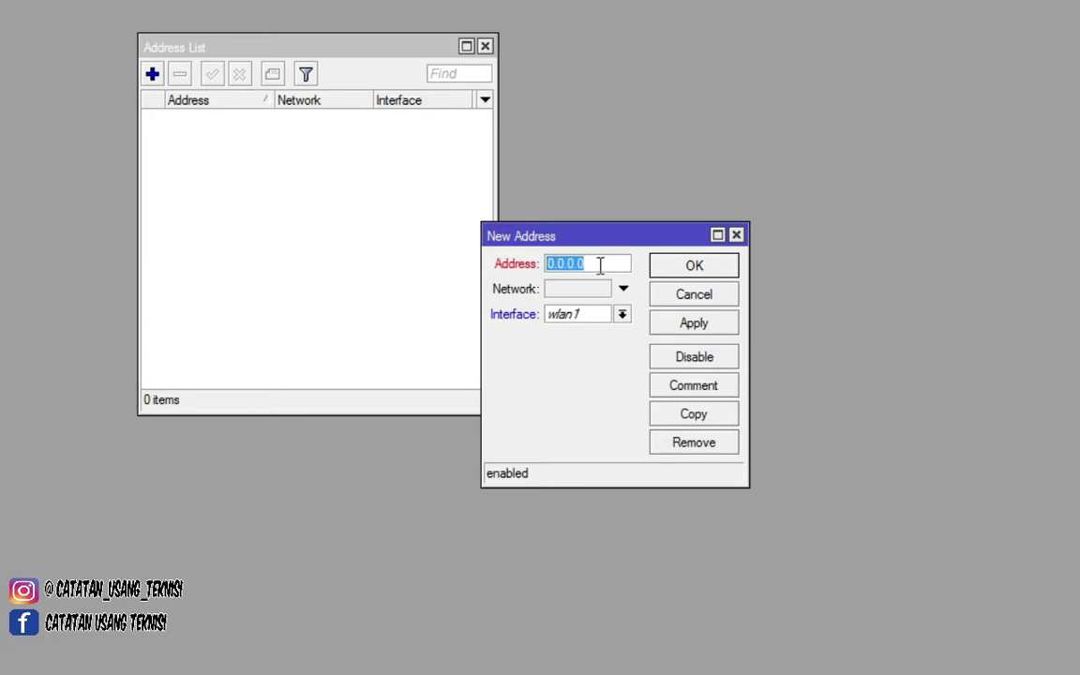
pyautogui.write('192.168.')
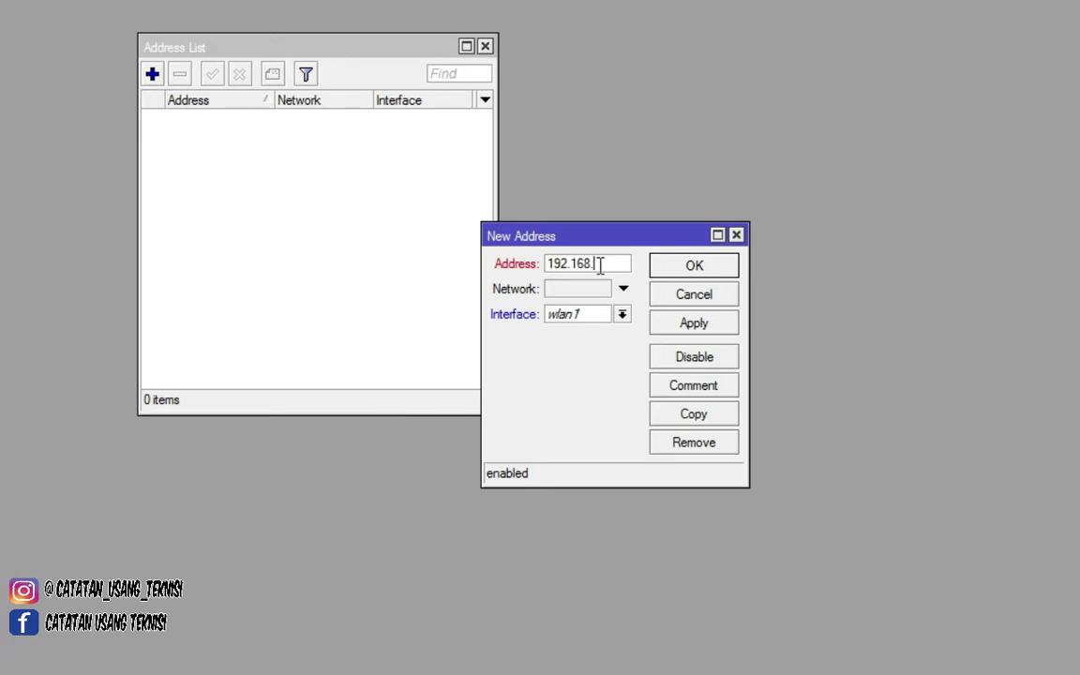
pyautogui.write('10.2/24')
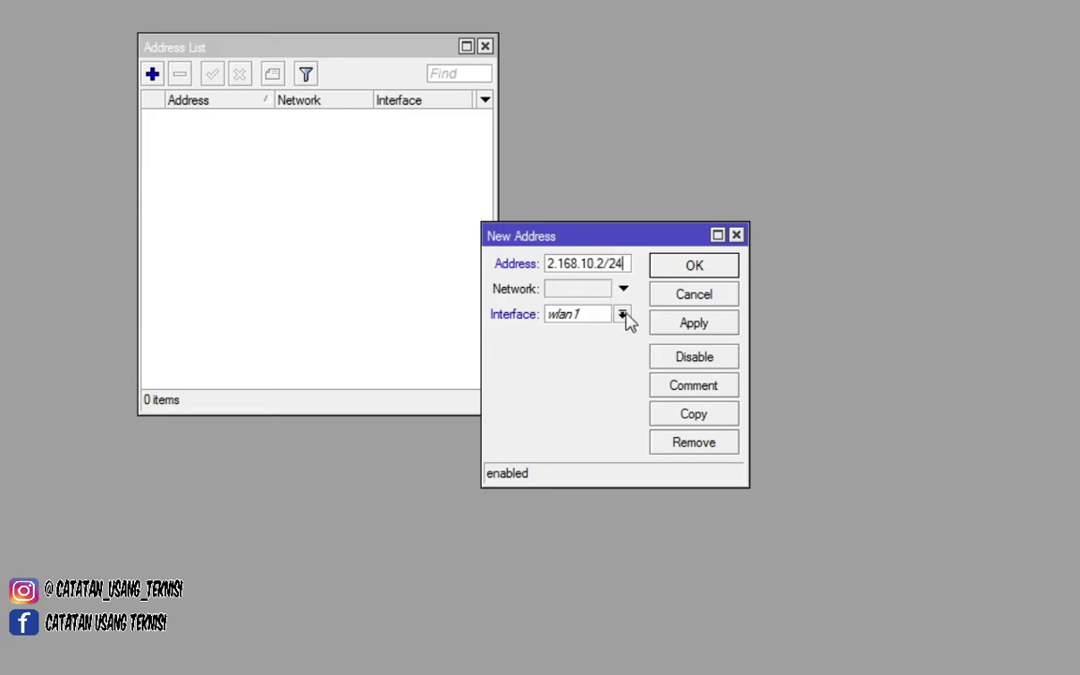
# - Assign the address to interface ether1 and save it to the Address List
pyautogui.click(623, 316)
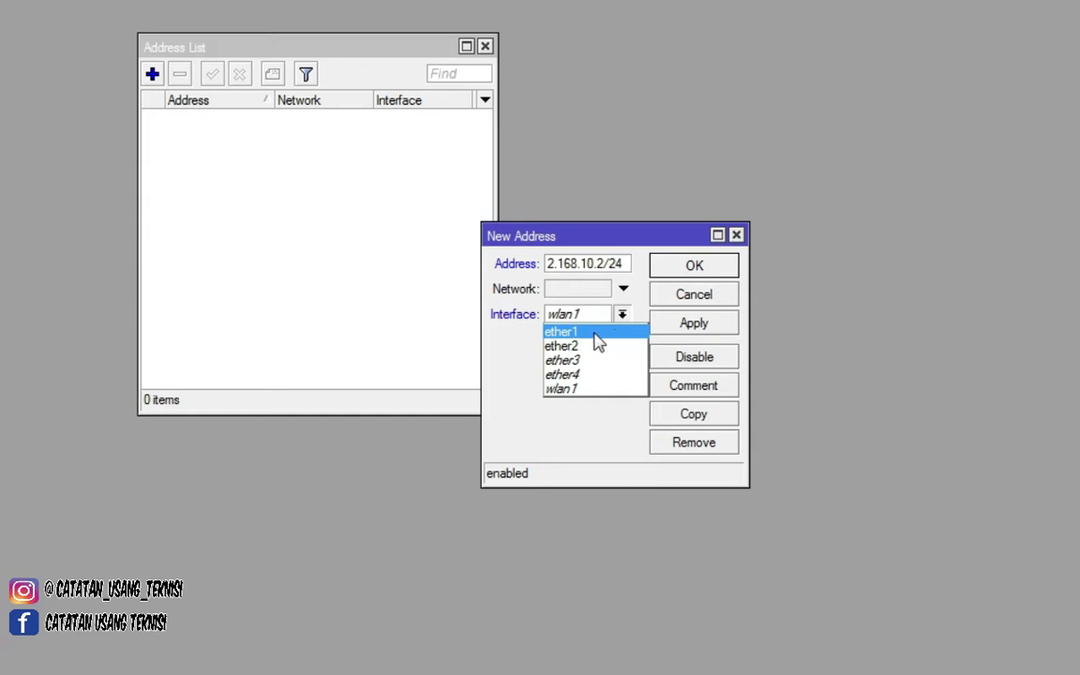
pyautogui.click(595, 334)
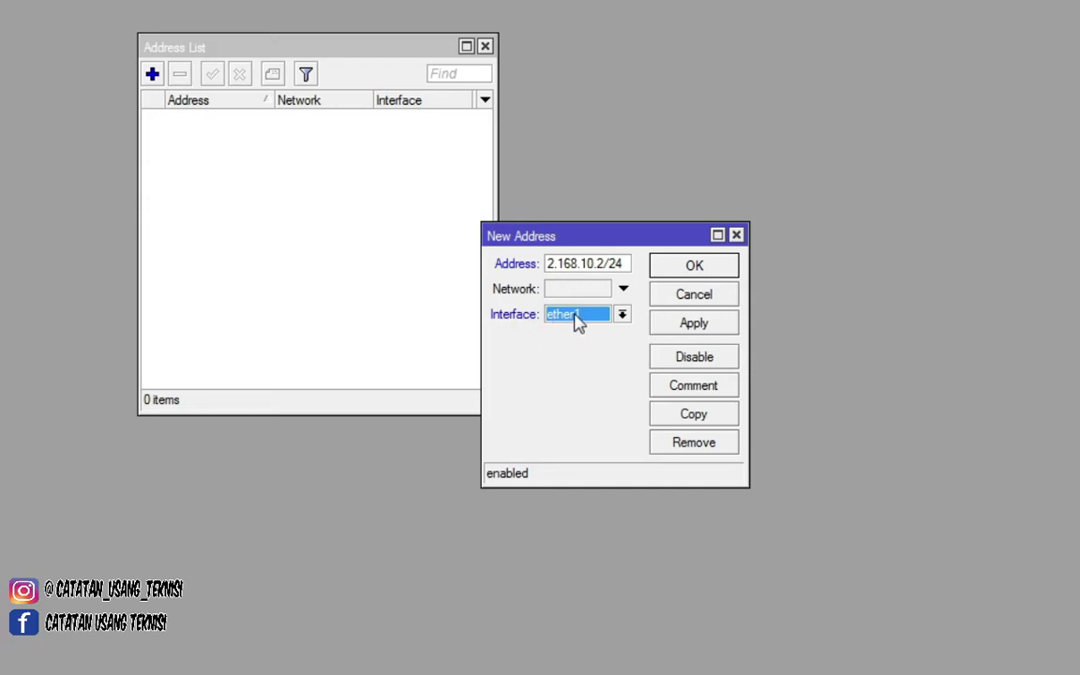
pyautogui.click(686, 329)
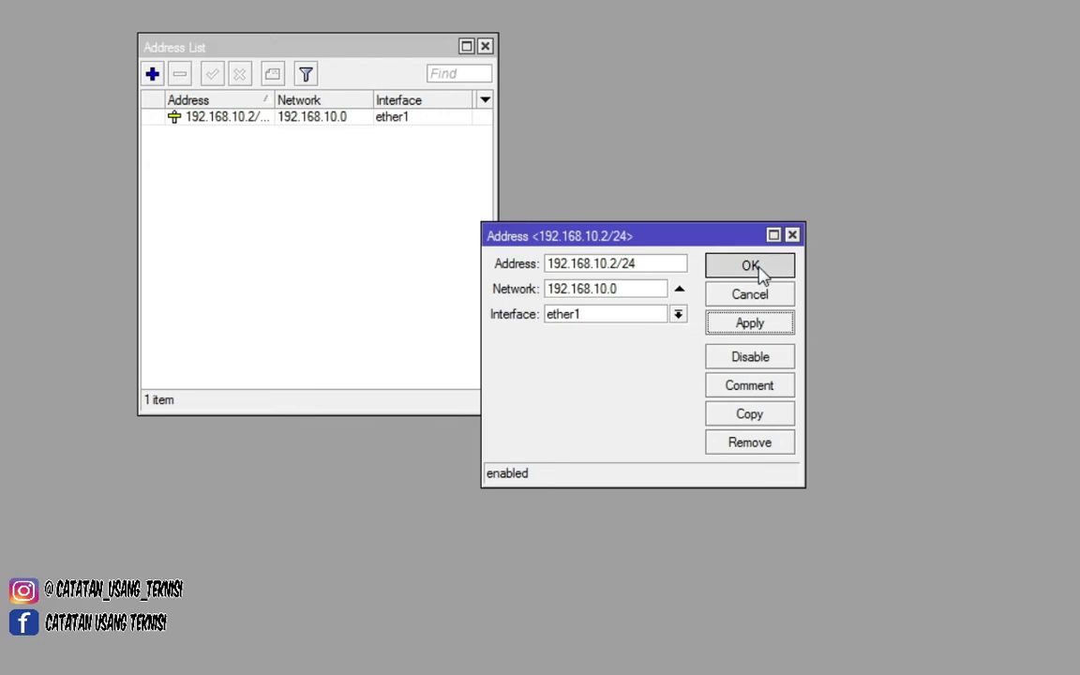
pyautogui.click(750, 267)
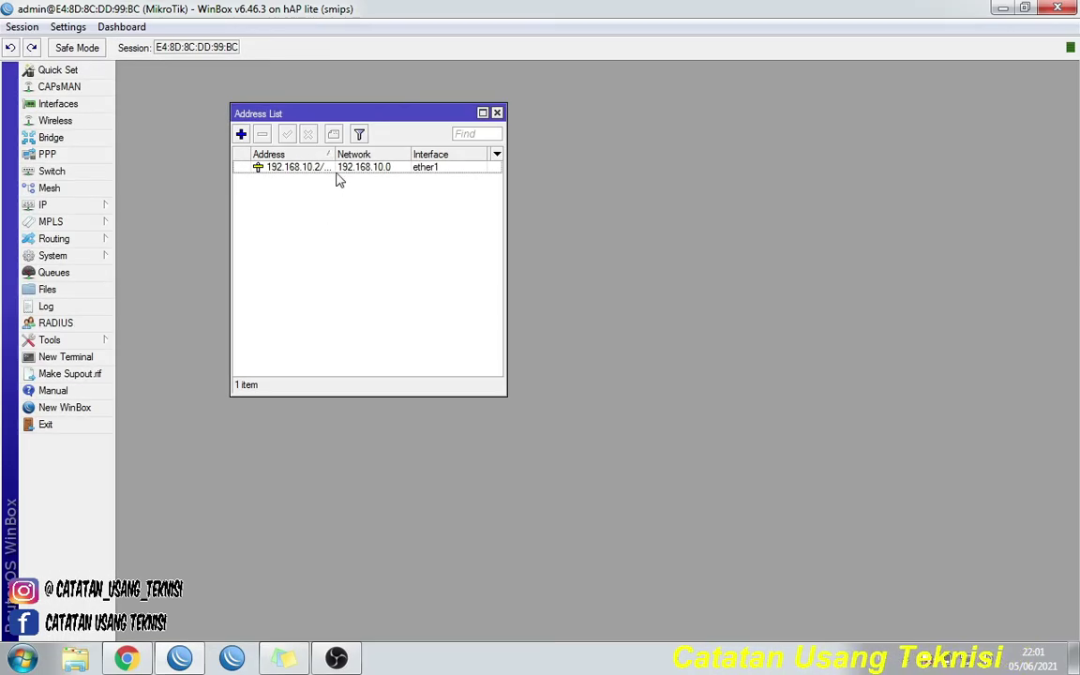
pyautogui.click(324, 169)
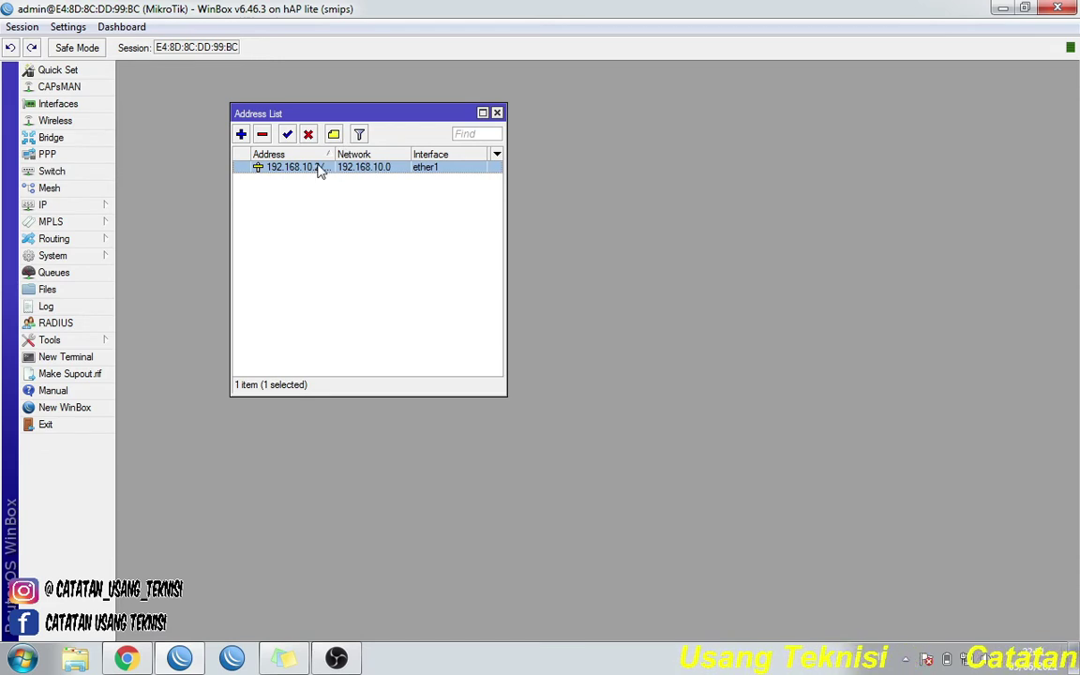
# - Add the comment 'Sumber Internet' to the 192.168.10.2/24 address
pyautogui.click(334, 136)
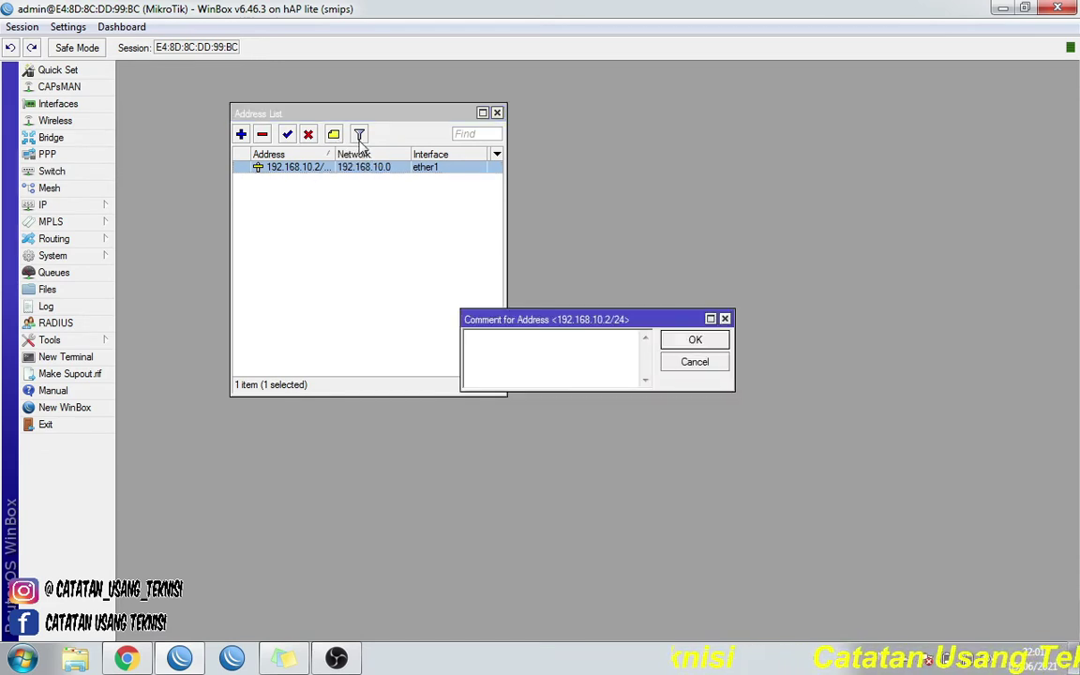
pyautogui.write('SUAE')
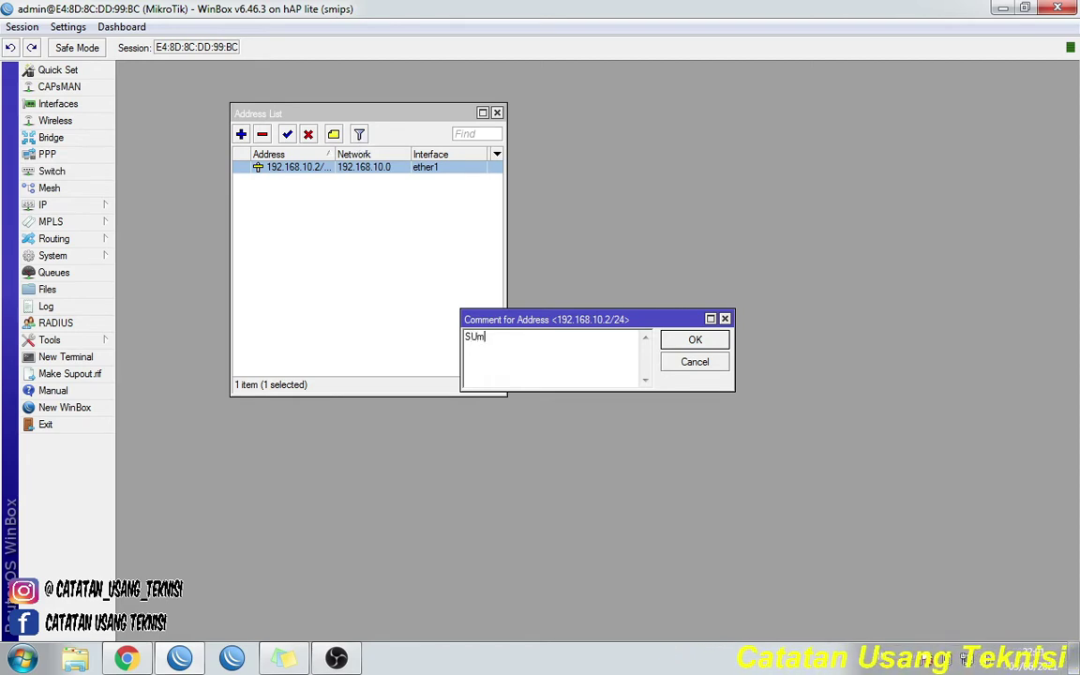
pyautogui.press('BackSpace')
pyautogui.press('BackSpace')
pyautogui.press('BackSpace')
pyautogui.press('BackSpace')
pyautogui.write('Sumbe')
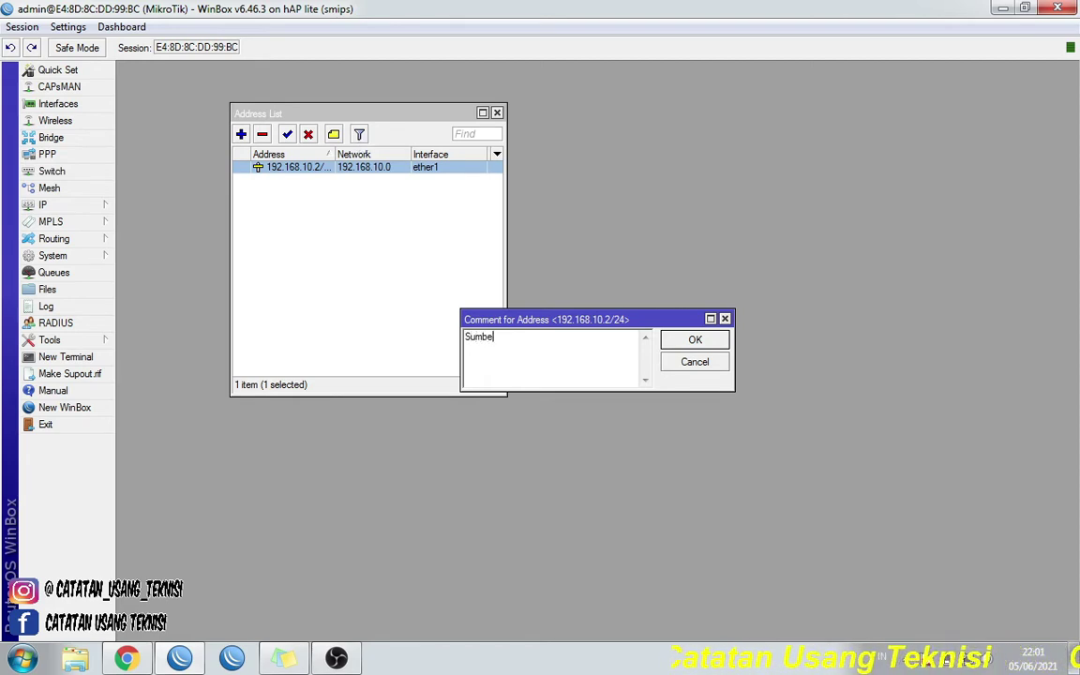
pyautogui.write('r Internet')
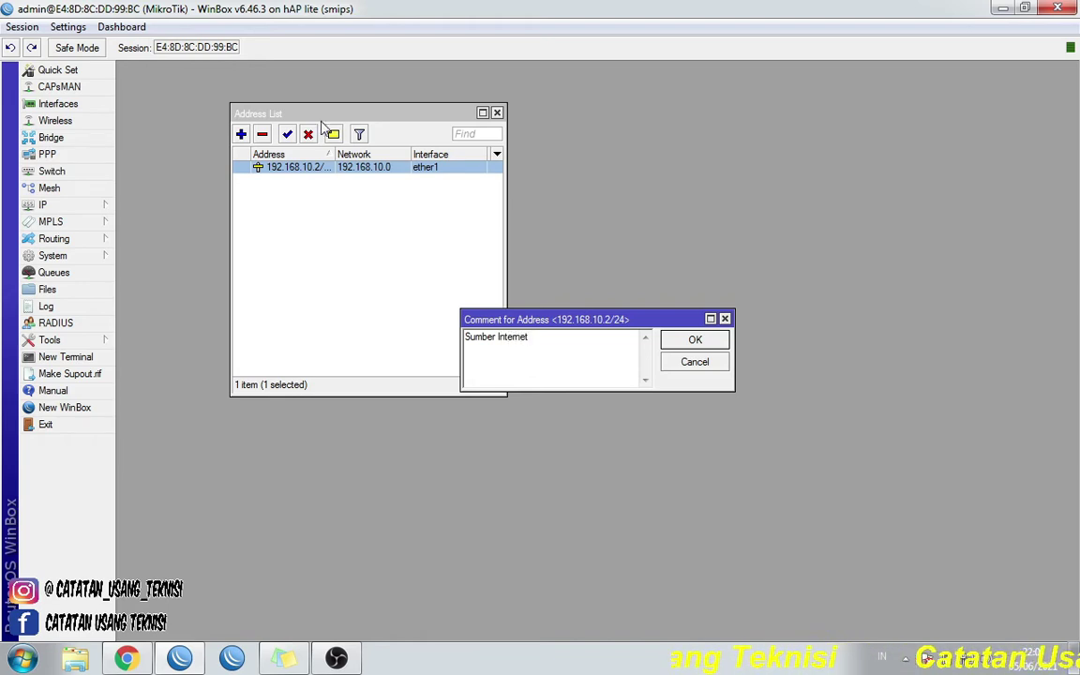
pyautogui.click(690, 343)
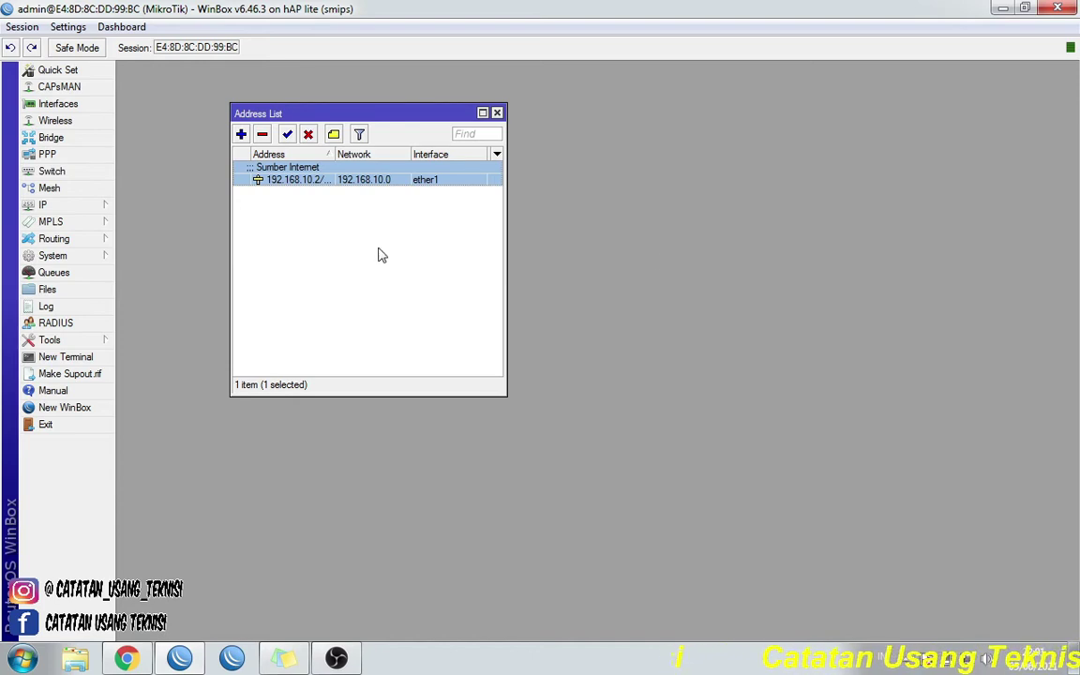
# - Set the DNS server to 8.8.8.8 with Allow Remote Requests enabled
pyautogui.click(65, 209)
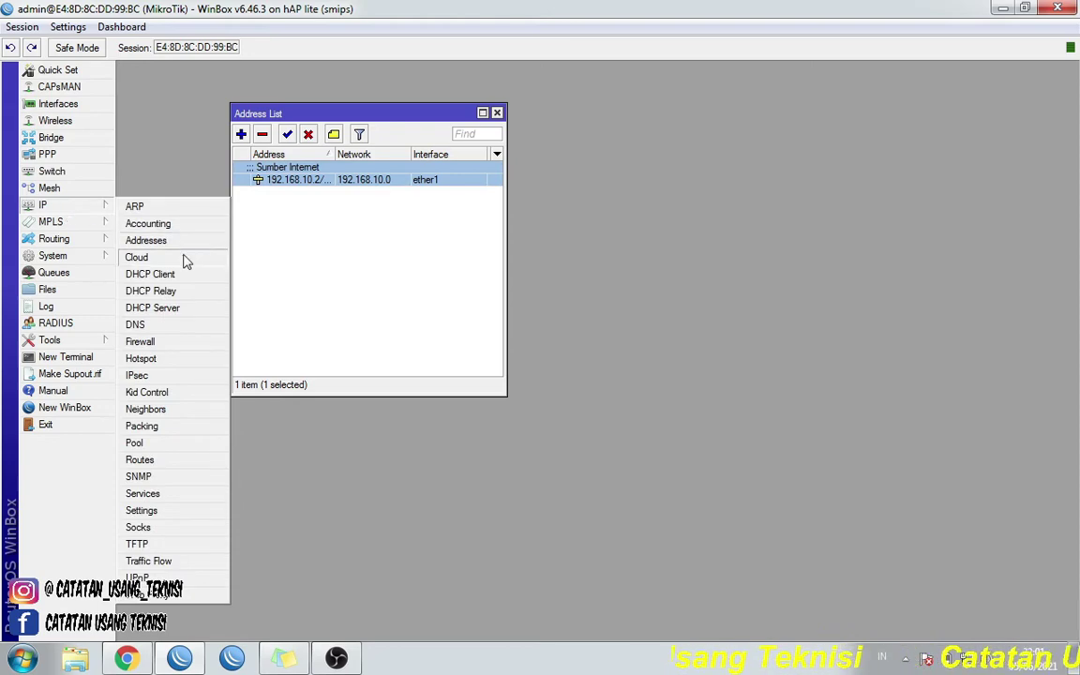
pyautogui.click(174, 326)
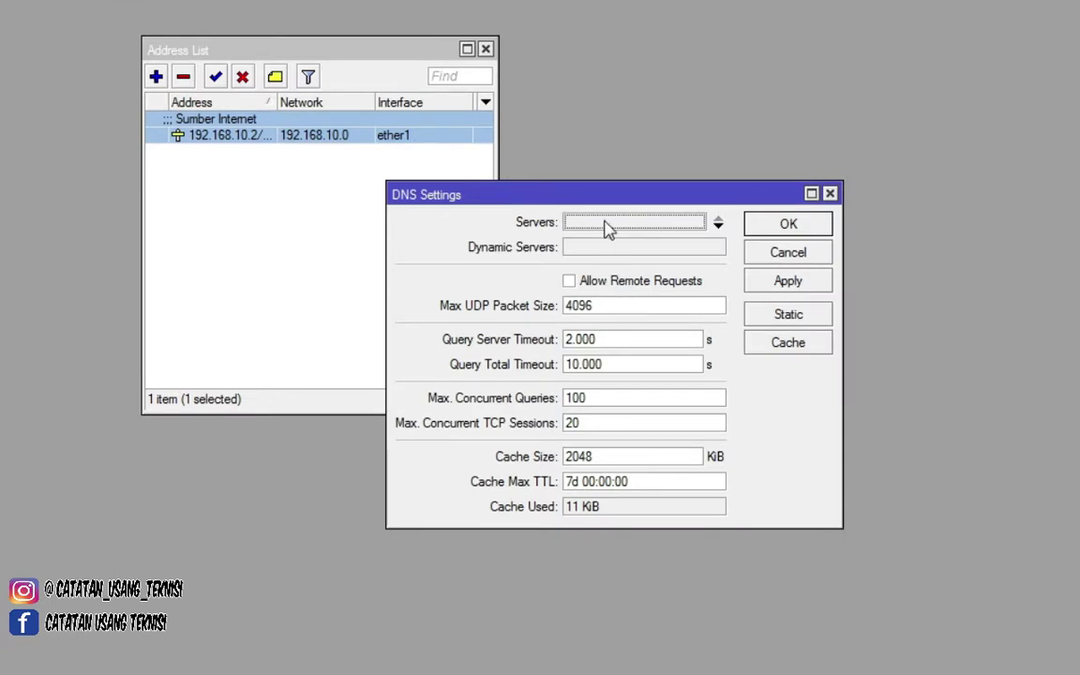
pyautogui.click(578, 242)
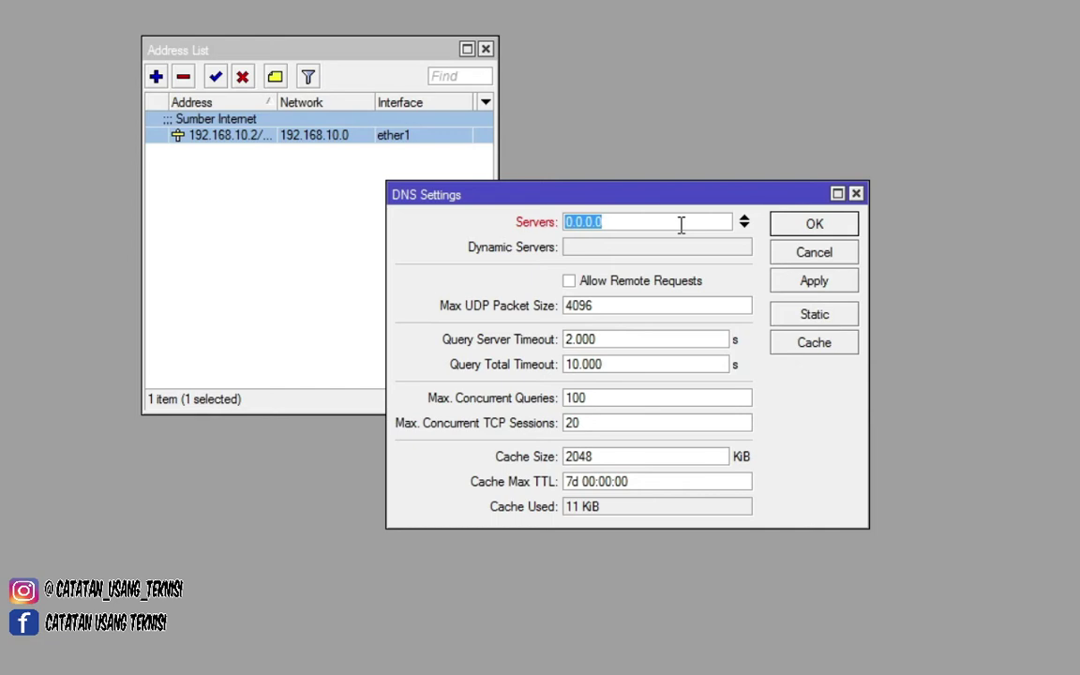
pyautogui.write('8.8')
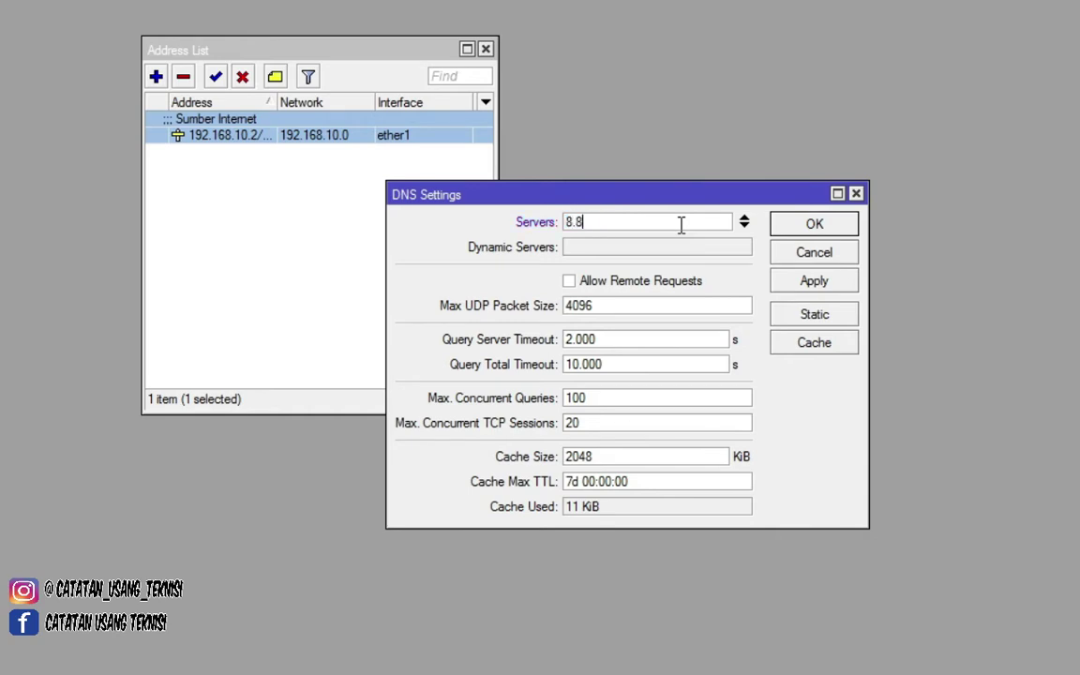
pyautogui.write('.8.8')
pyautogui.click(570, 286)
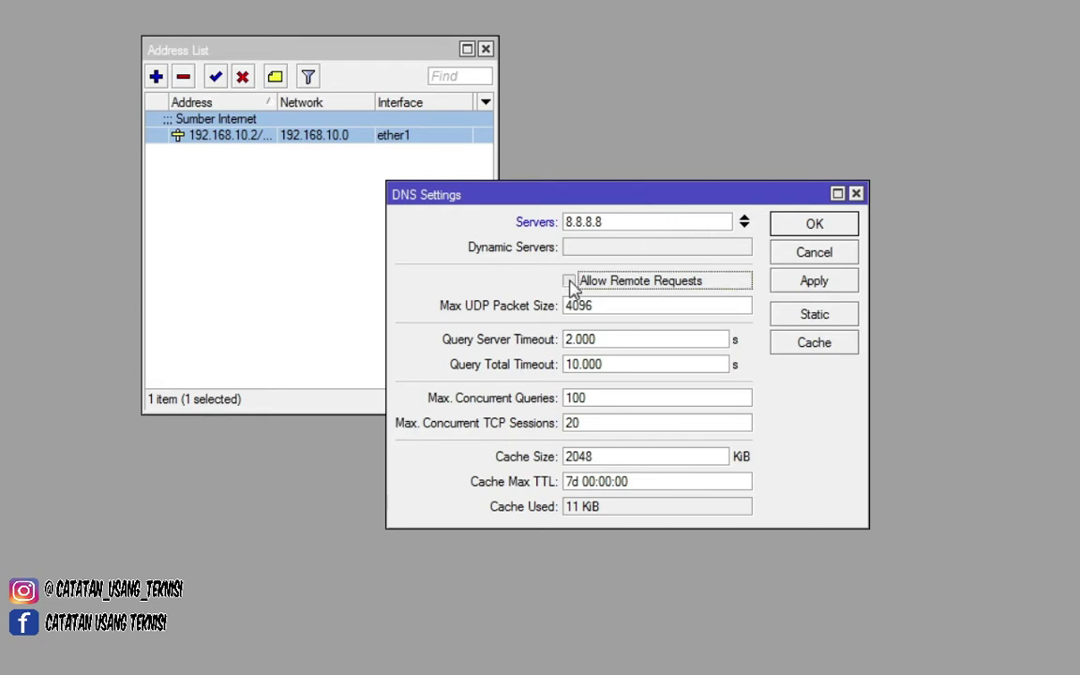
pyautogui.click(824, 293)
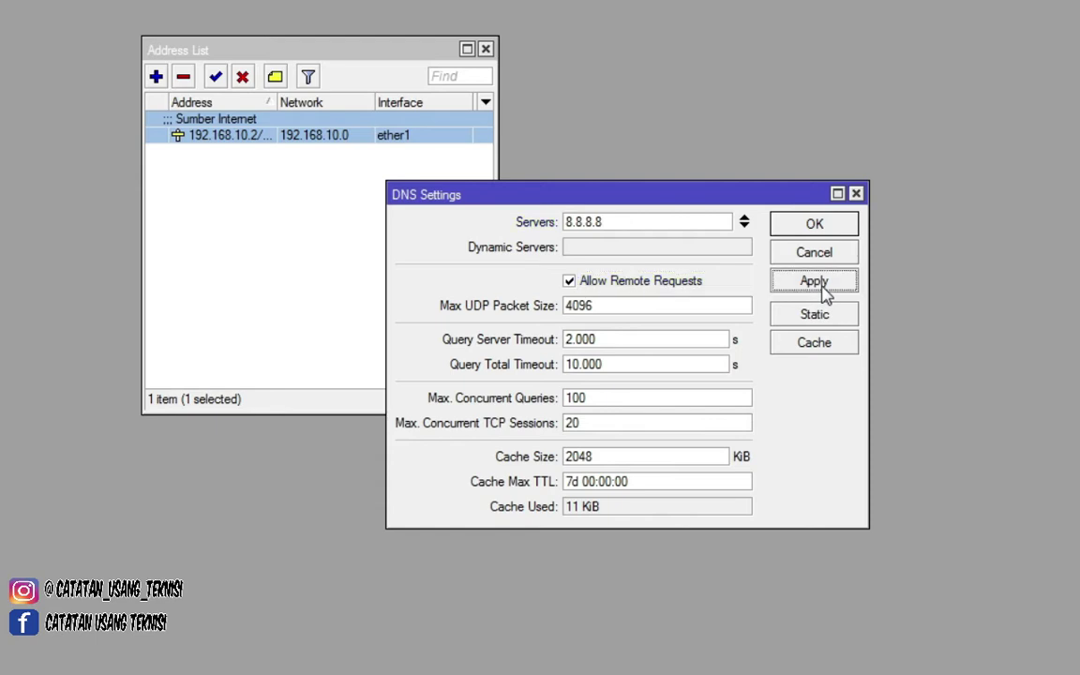
pyautogui.click(818, 225)
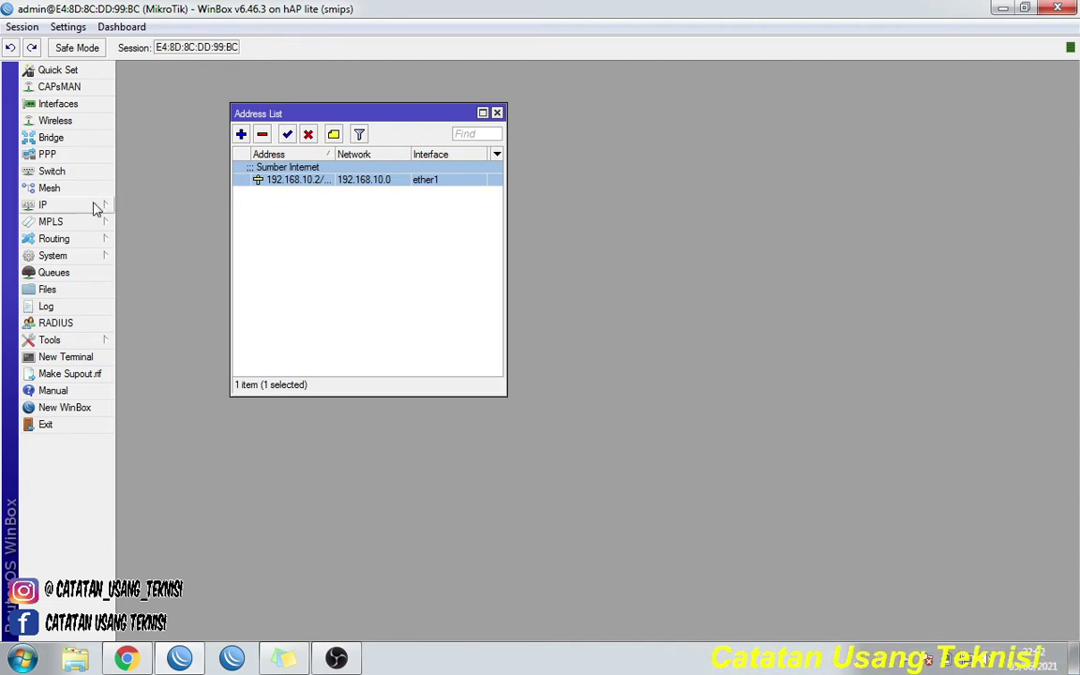
# - Add a Firewall NAT rule with chain srcnat and action masquerade
pyautogui.moveTo(89, 205)
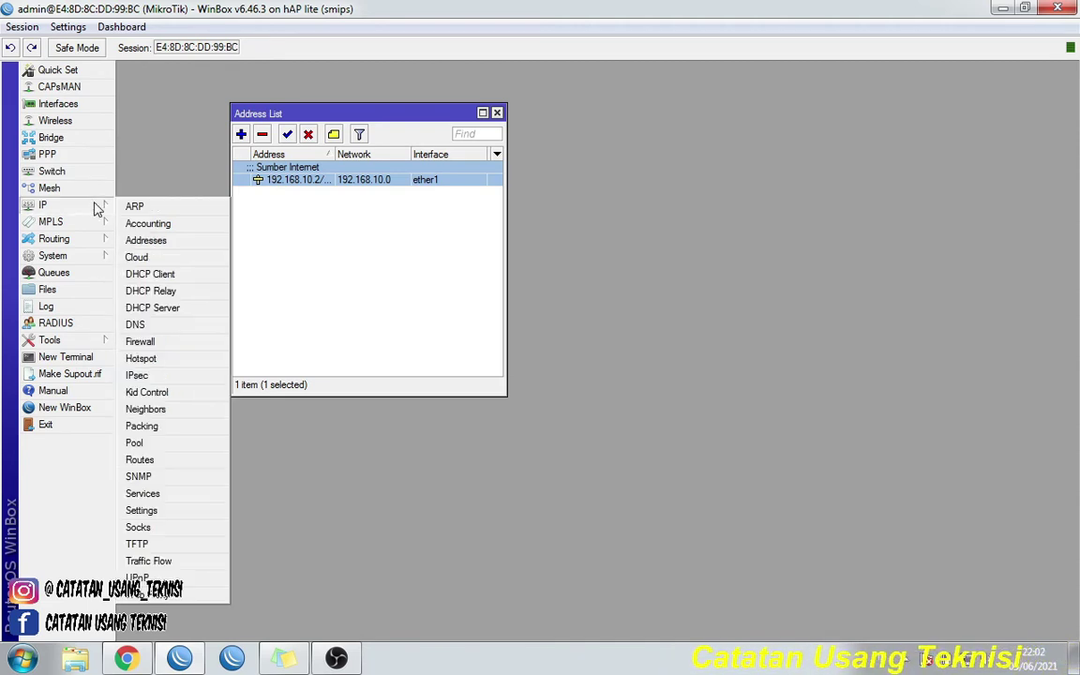
pyautogui.click(171, 345)
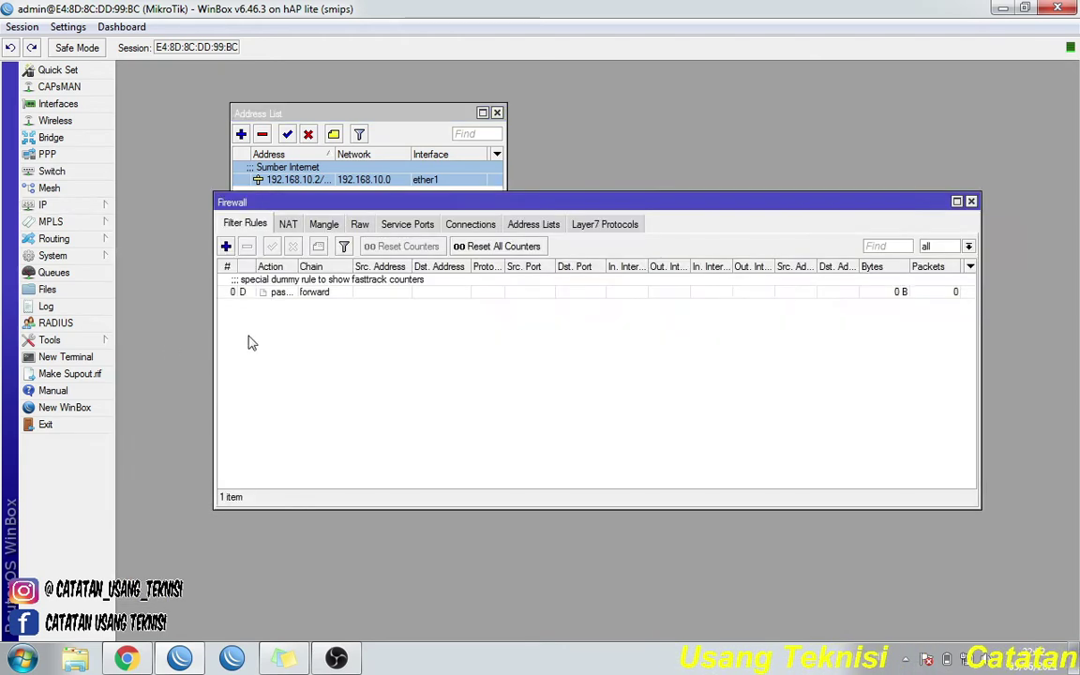
pyautogui.click(290, 228)
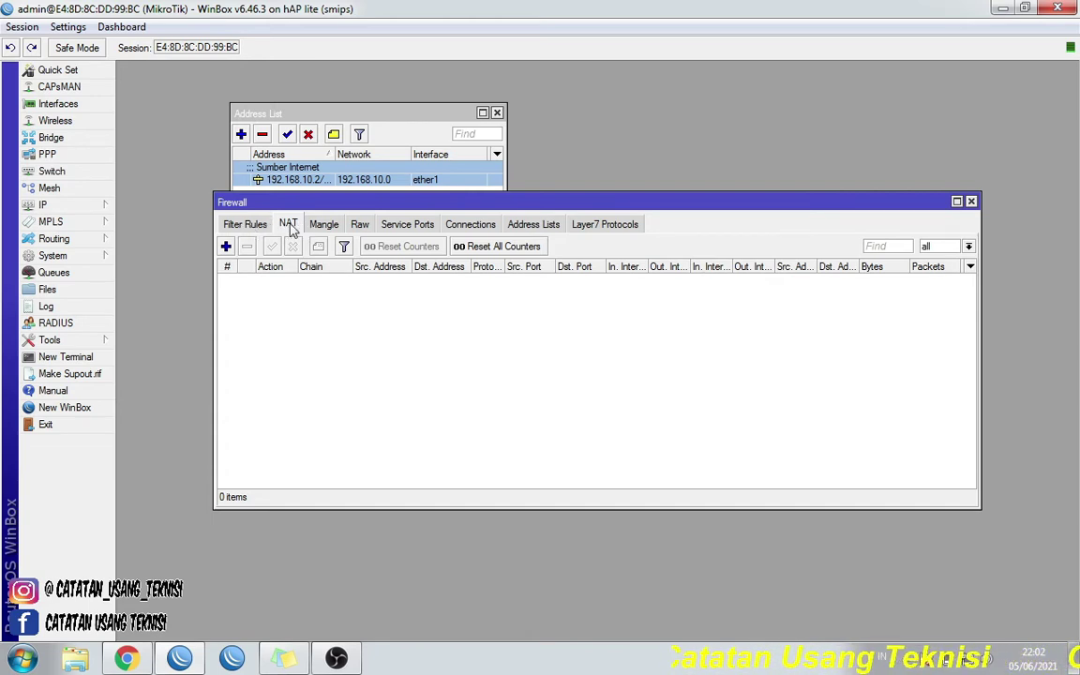
pyautogui.click(226, 247)
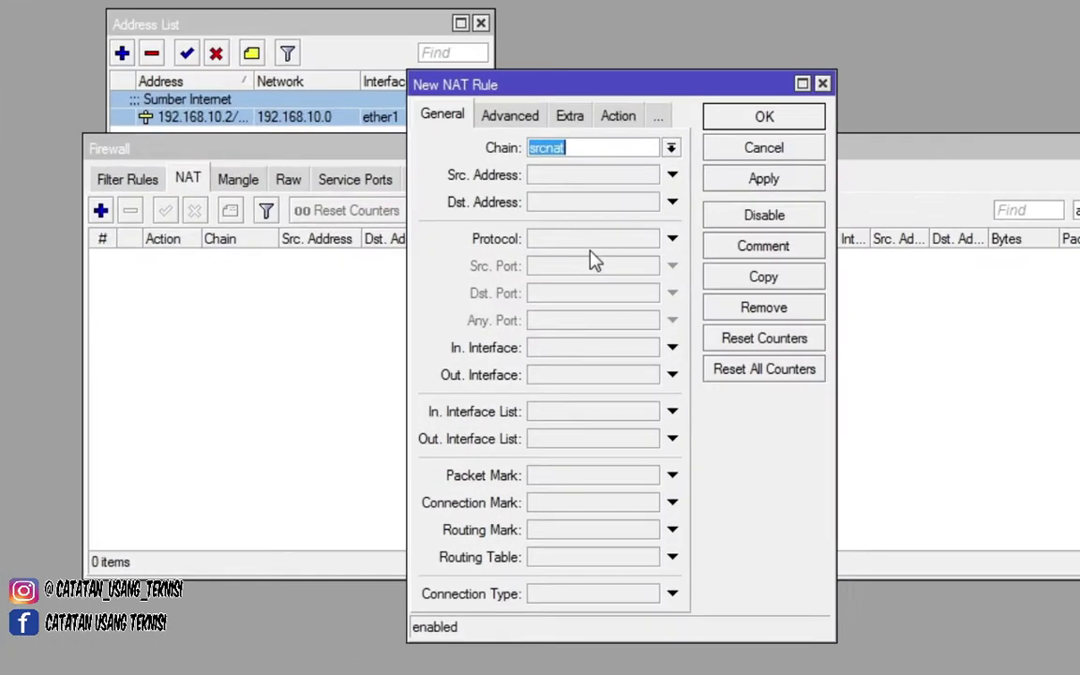
pyautogui.click(612, 126)
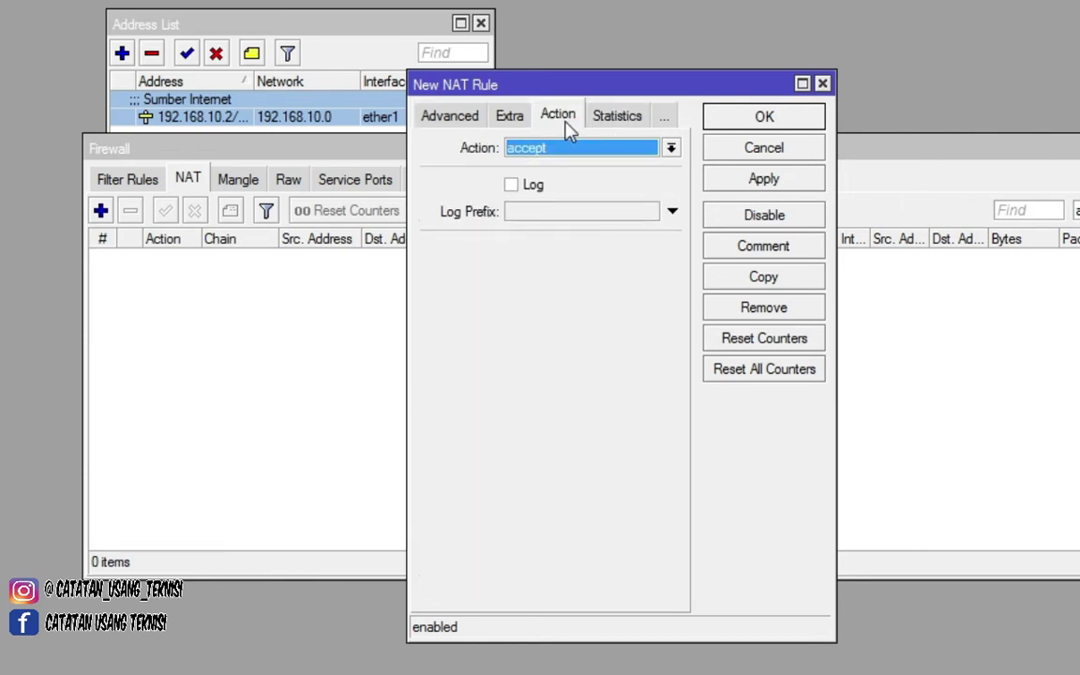
pyautogui.click(576, 150)
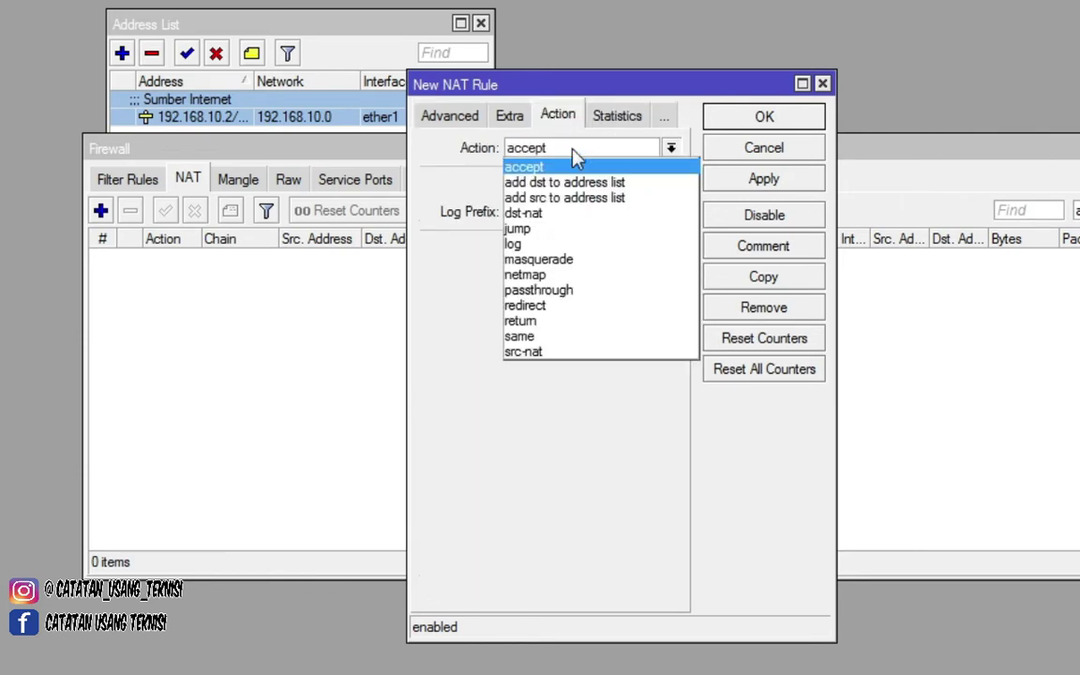
pyautogui.click(574, 264)
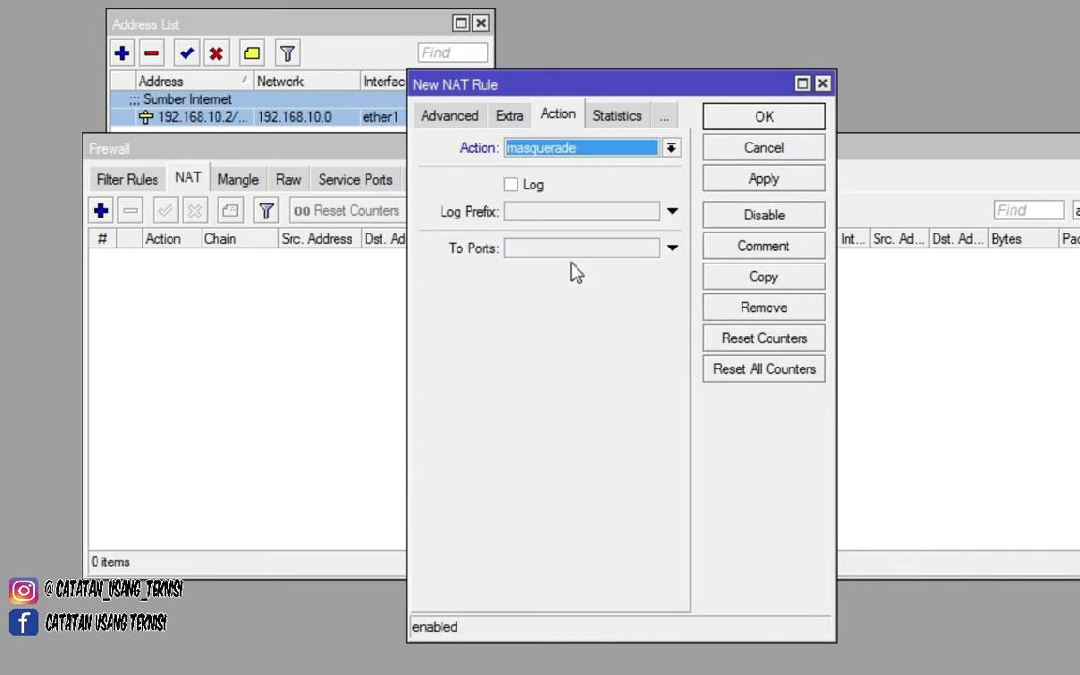
pyautogui.click(750, 184)
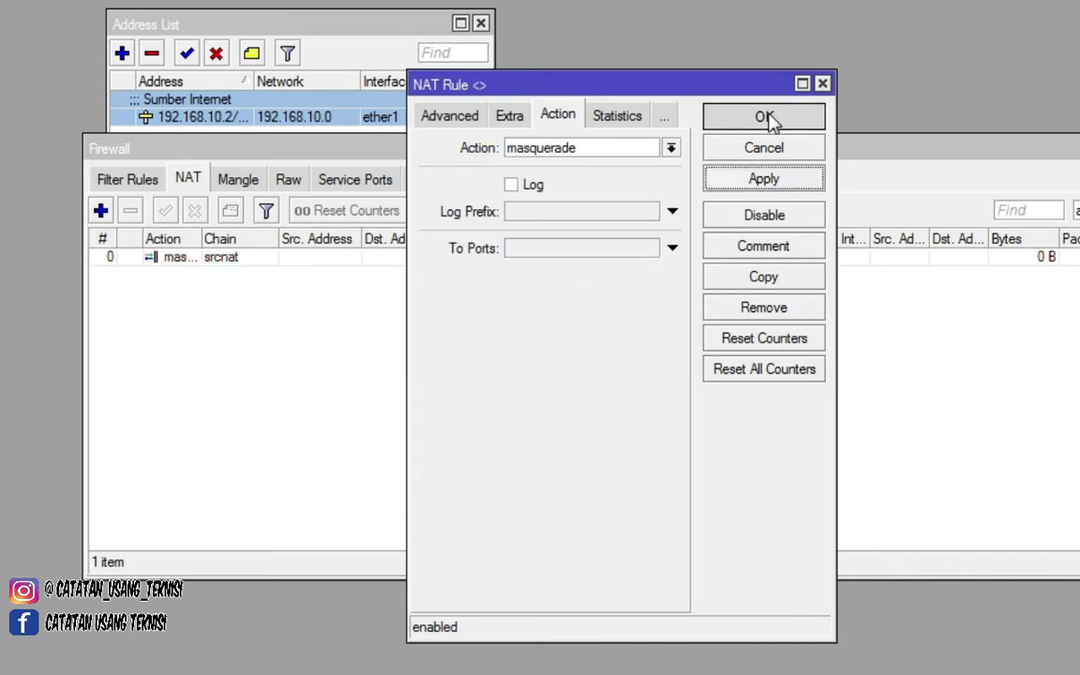
pyautogui.click(769, 121)
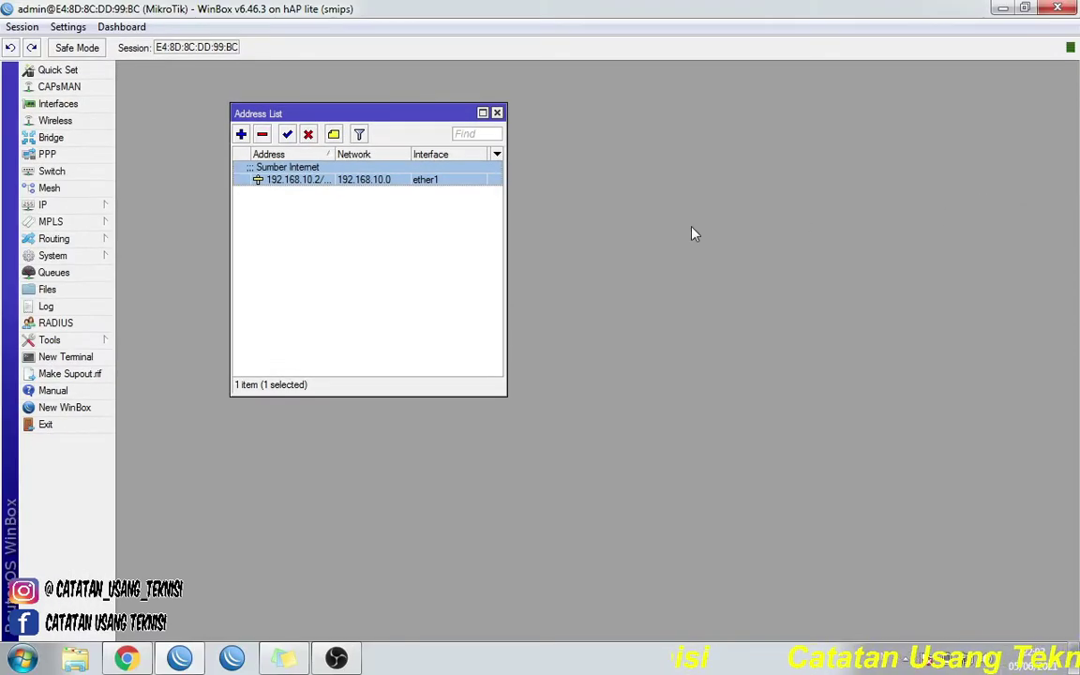
# - Close the Address List window
pyautogui.click(497, 113)
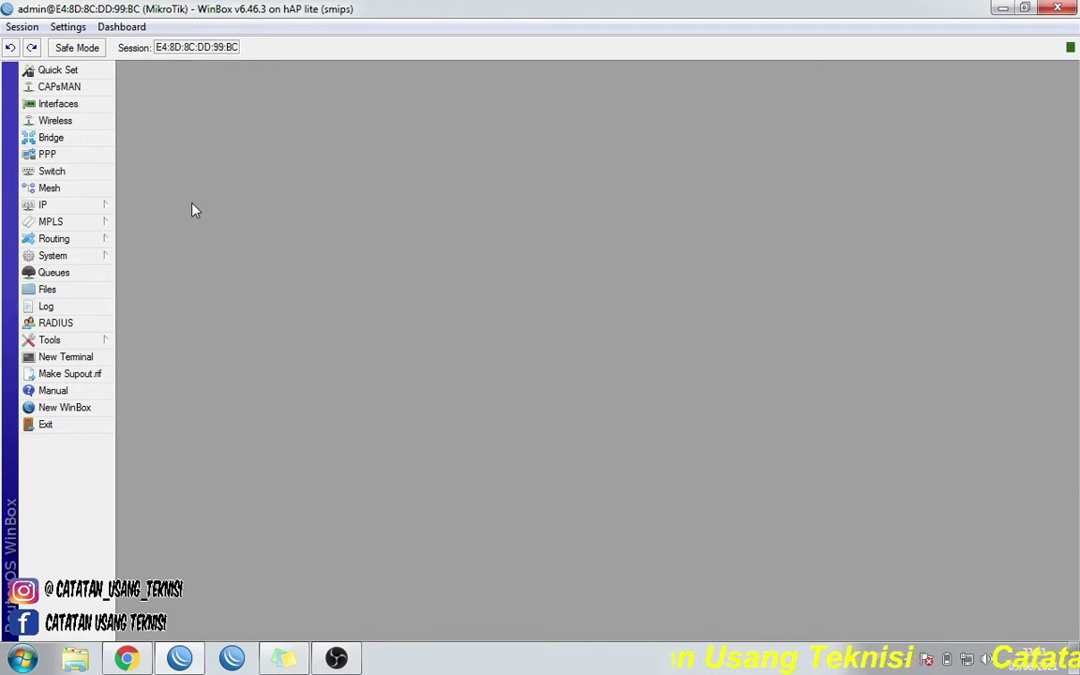
# - Add route 0.0.0.0/0 via gateway 192.168.10.1 and close the Route List
pyautogui.click(92, 207)
pyautogui.click(161, 469)
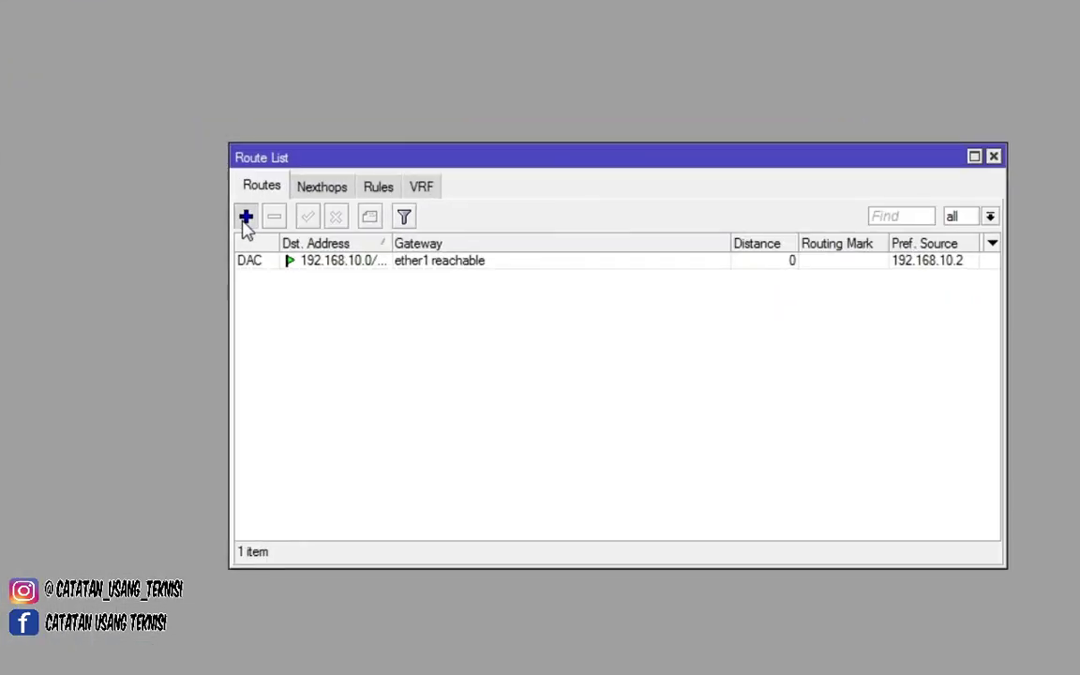
pyautogui.click(244, 221)
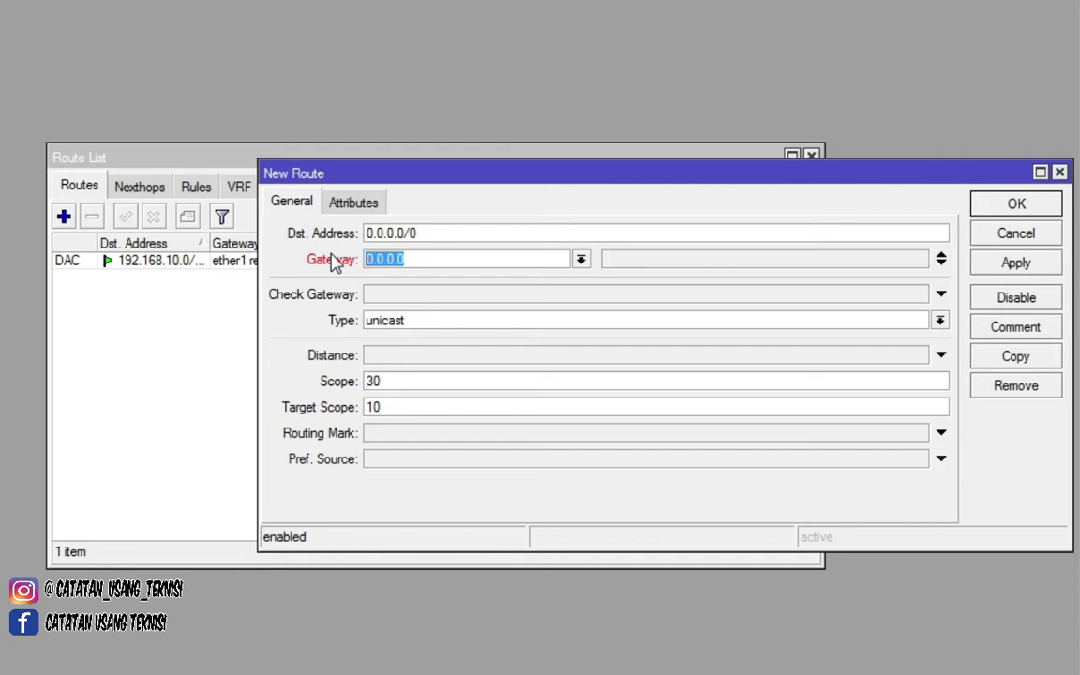
pyautogui.write('192.168.10.1')
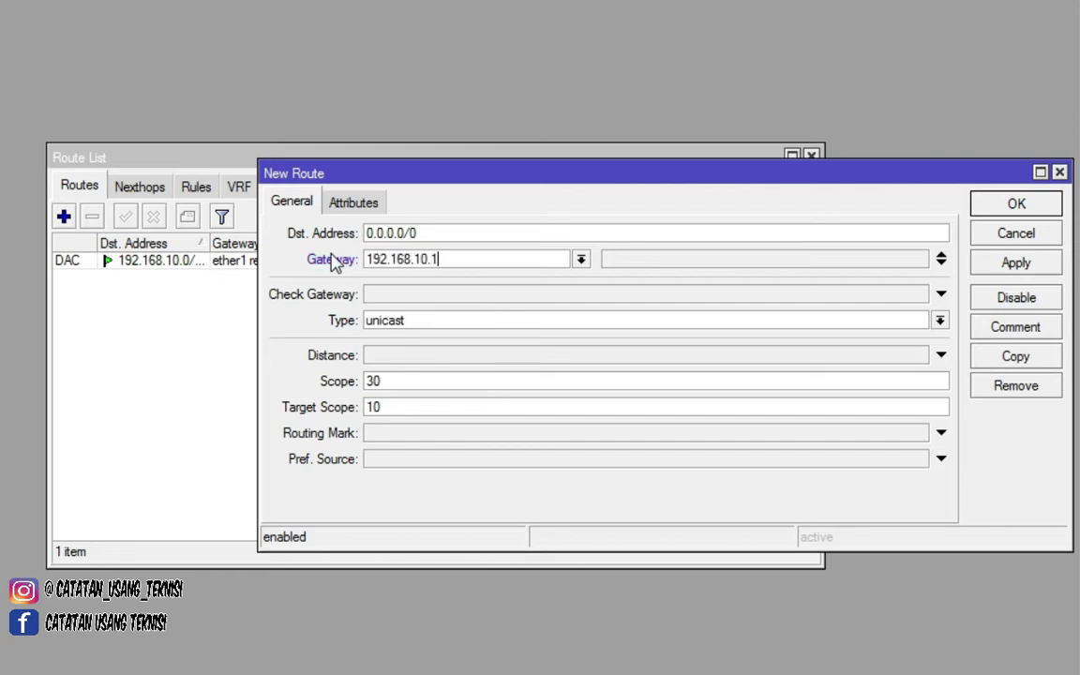
pyautogui.click(1015, 262)
pyautogui.click(1015, 203)
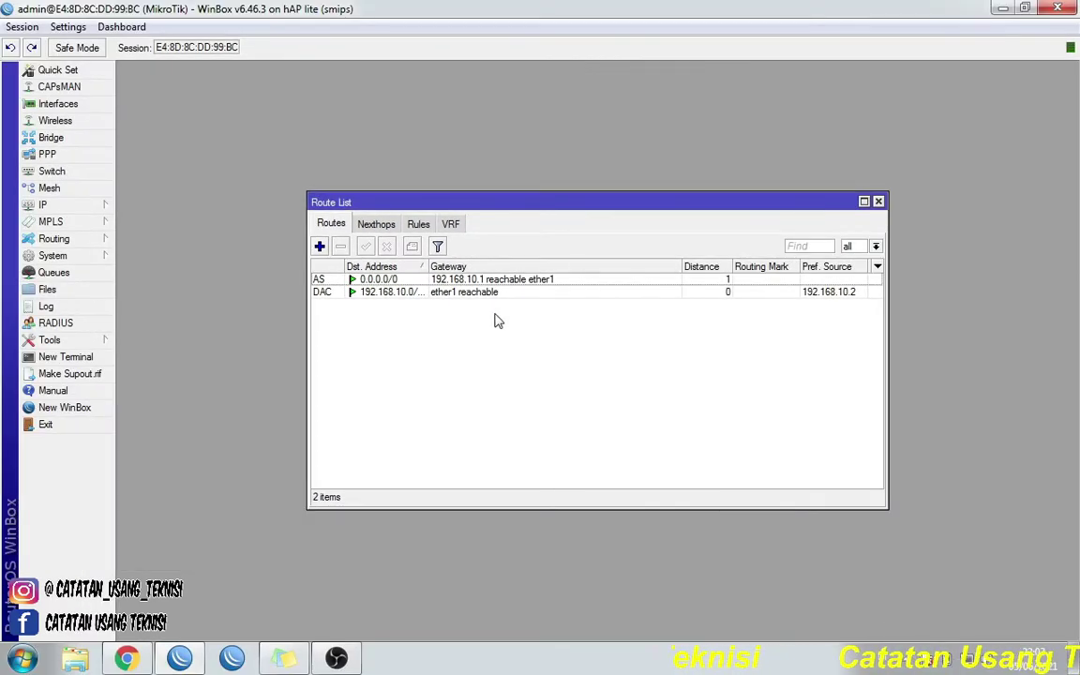
pyautogui.click(879, 201)
# - In a new Terminal, ping 8.8.8.8 and stop after four replies
pyautogui.click(80, 357)
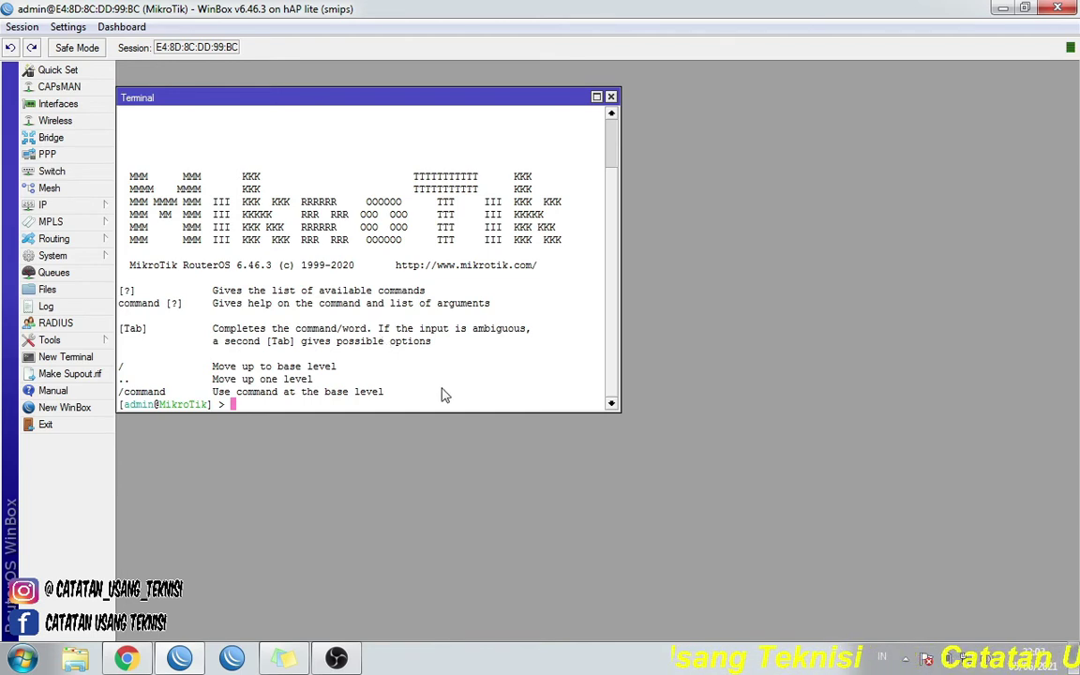
pyautogui.write('ping ')
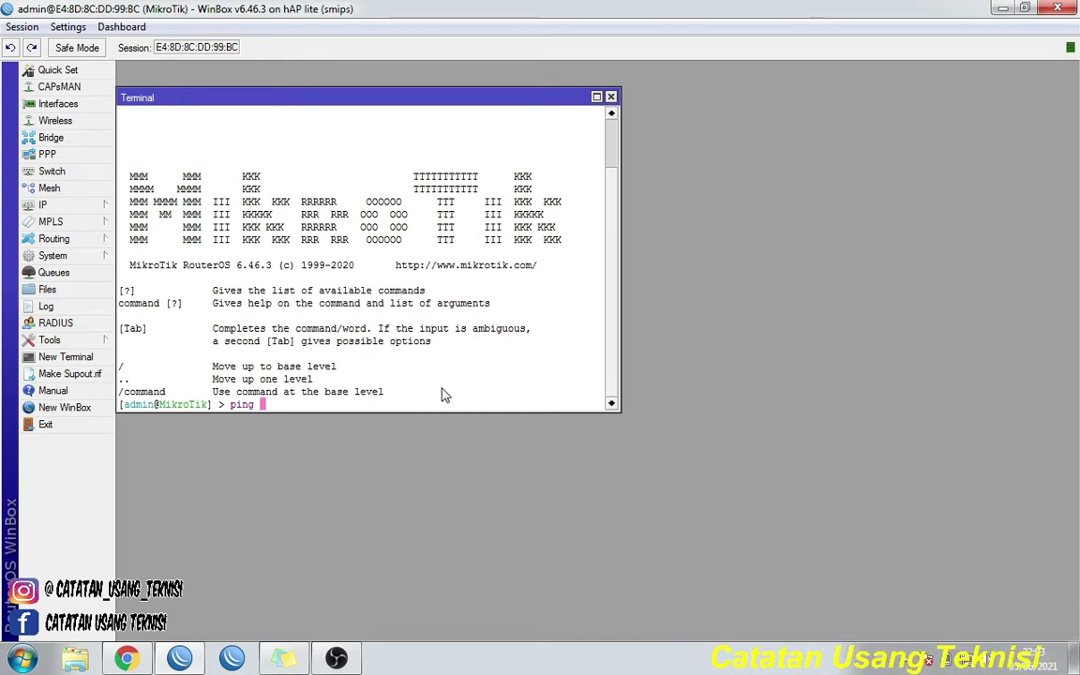
pyautogui.write('8.8.8.8')
pyautogui.press('Return')
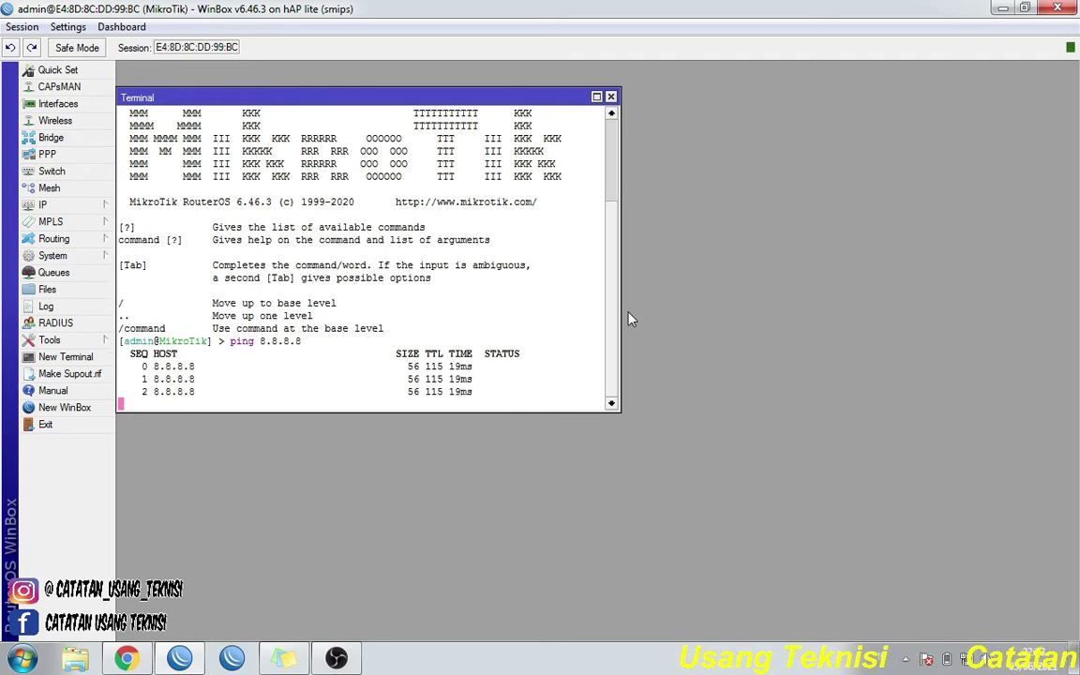
pyautogui.hotkey('ctrl', 'c')
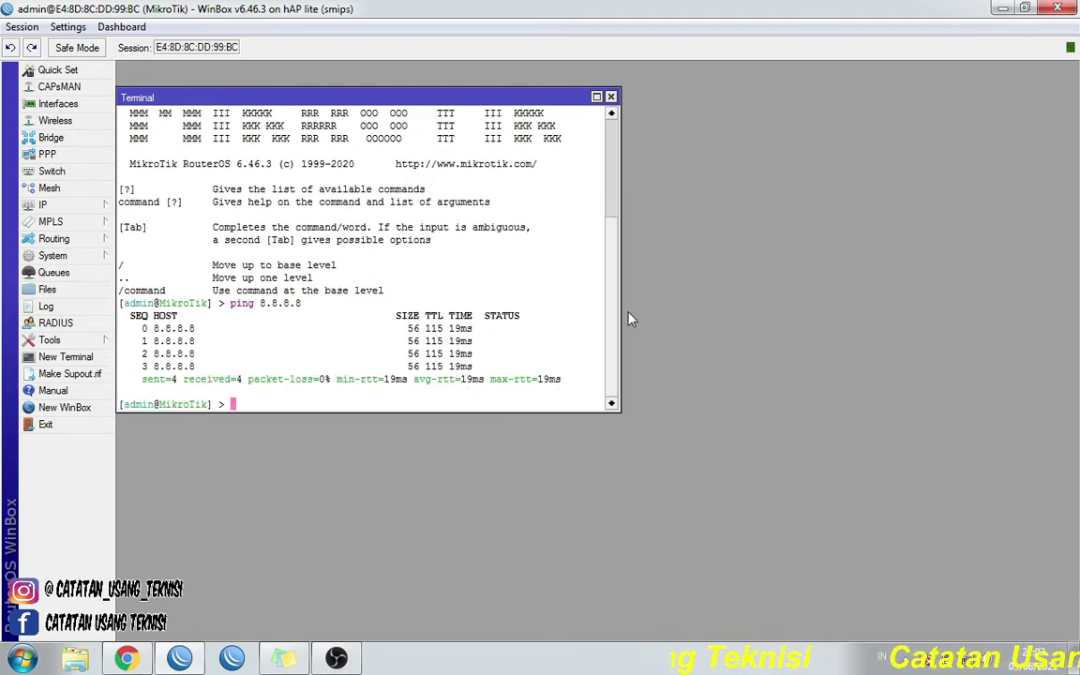
# - Ping facebook.com to confirm name resolution, then close the Terminal
pyautogui.write('ping ')
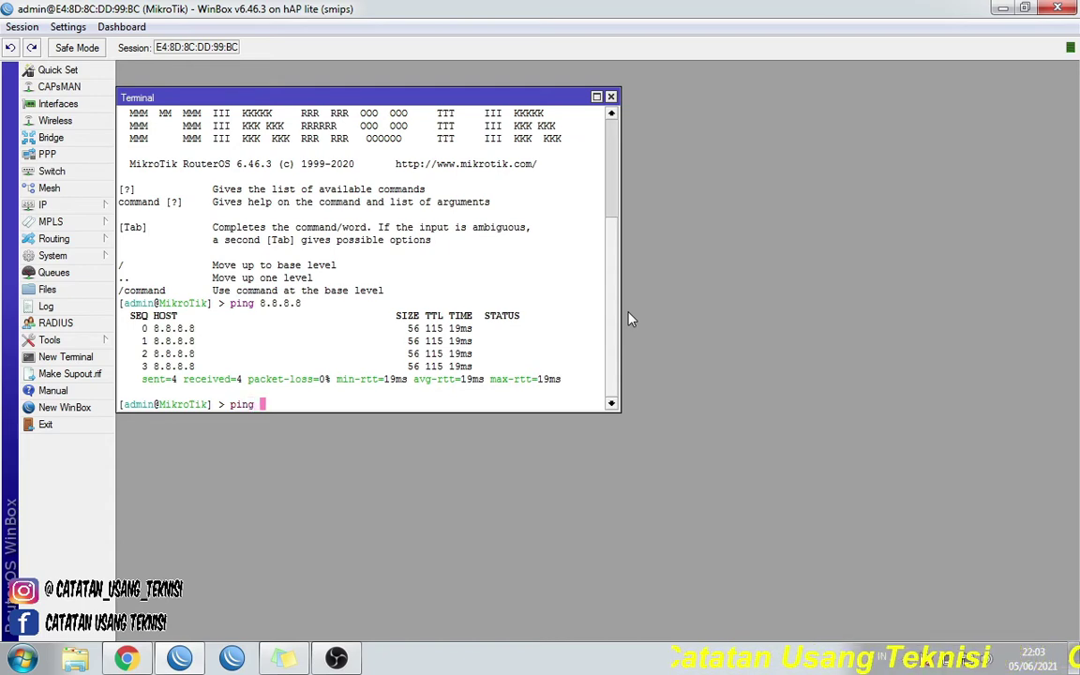
pyautogui.write('facebook')
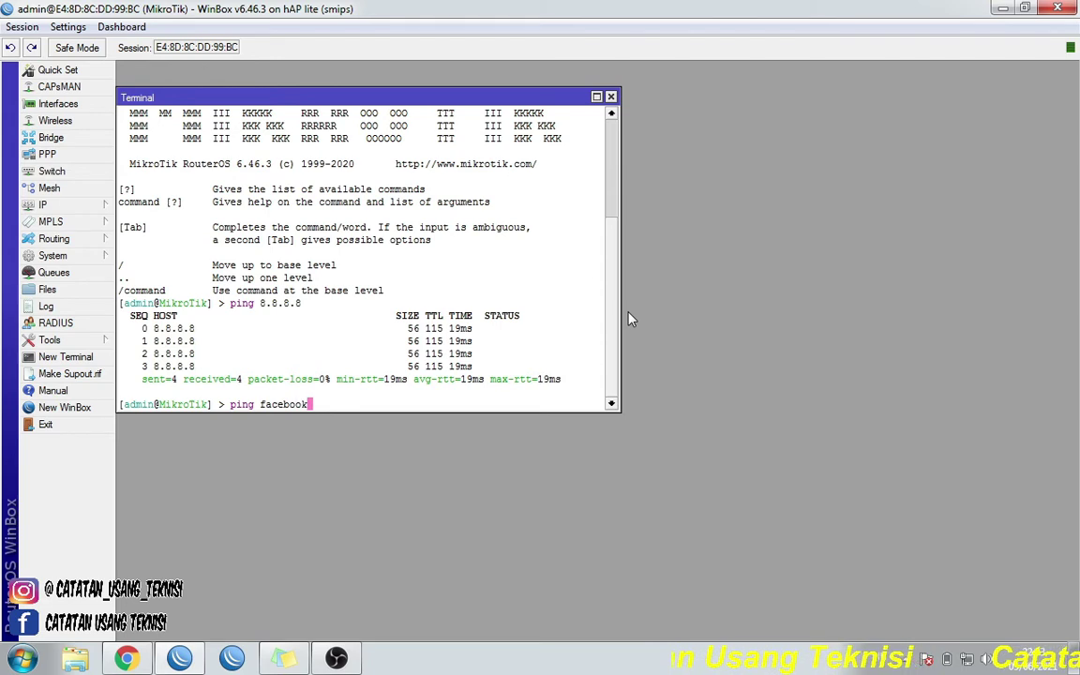
pyautogui.write('.com')
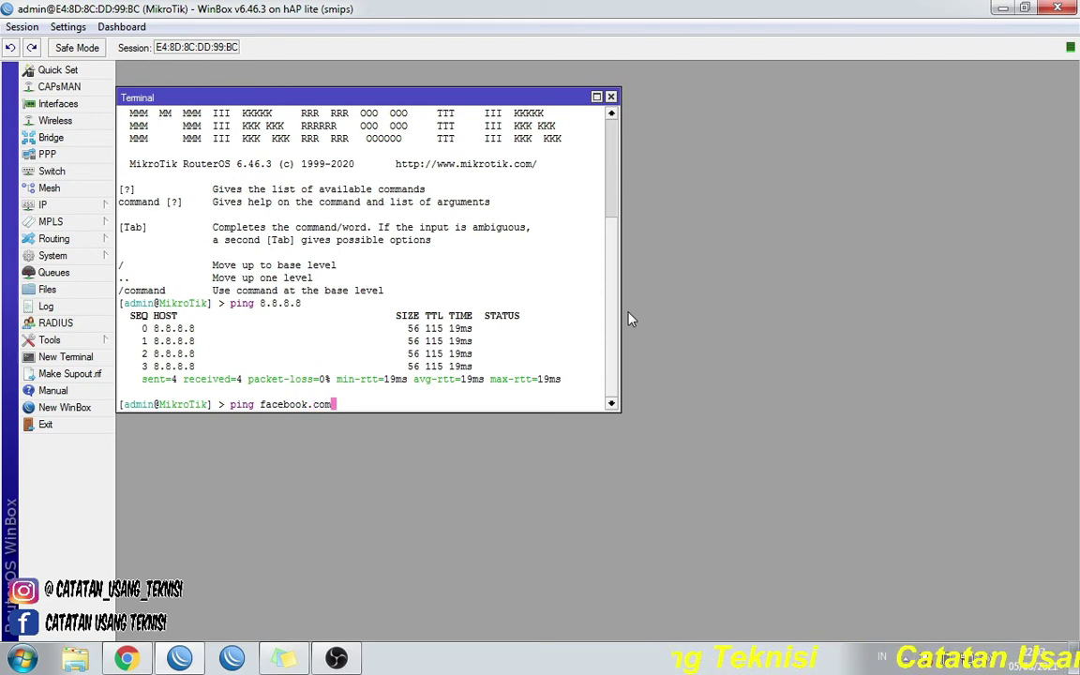
pyautogui.press('Return')
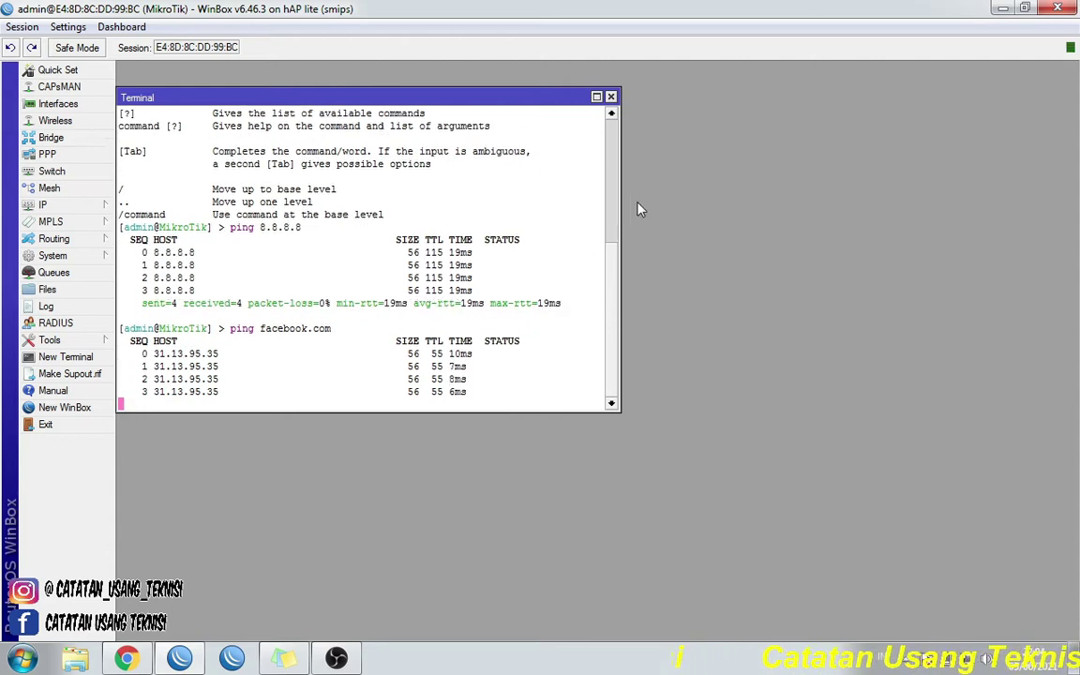
pyautogui.click(611, 96)
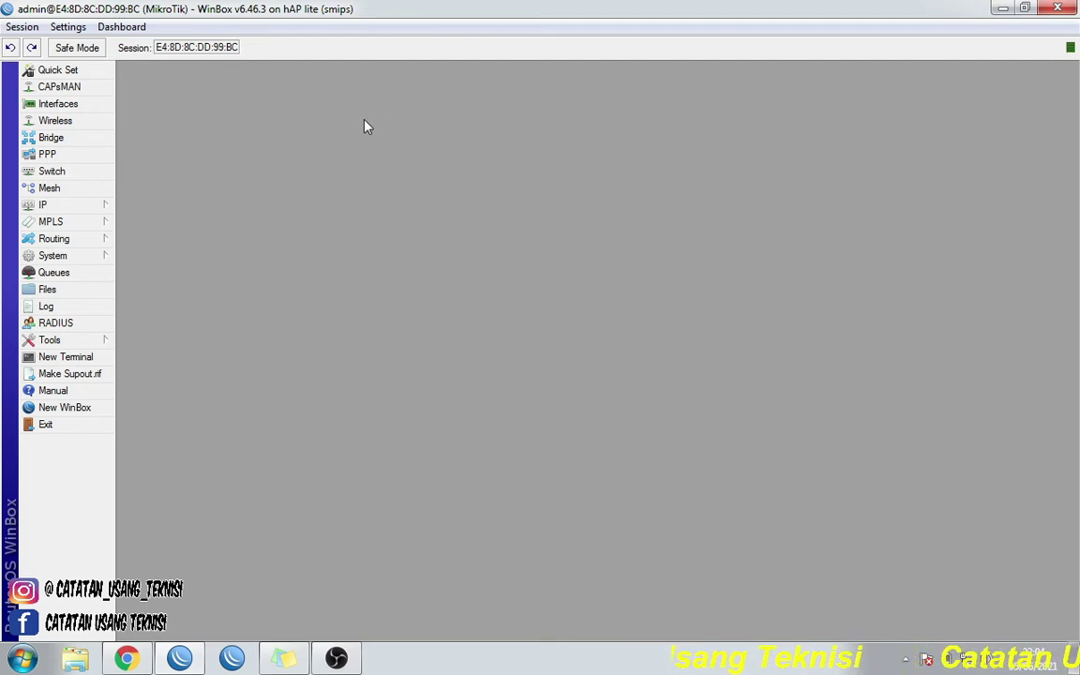
# - Enable wlan1 in the Wireless Tables list and open its Atheros AR9300 interface settings
pyautogui.click(87, 129)
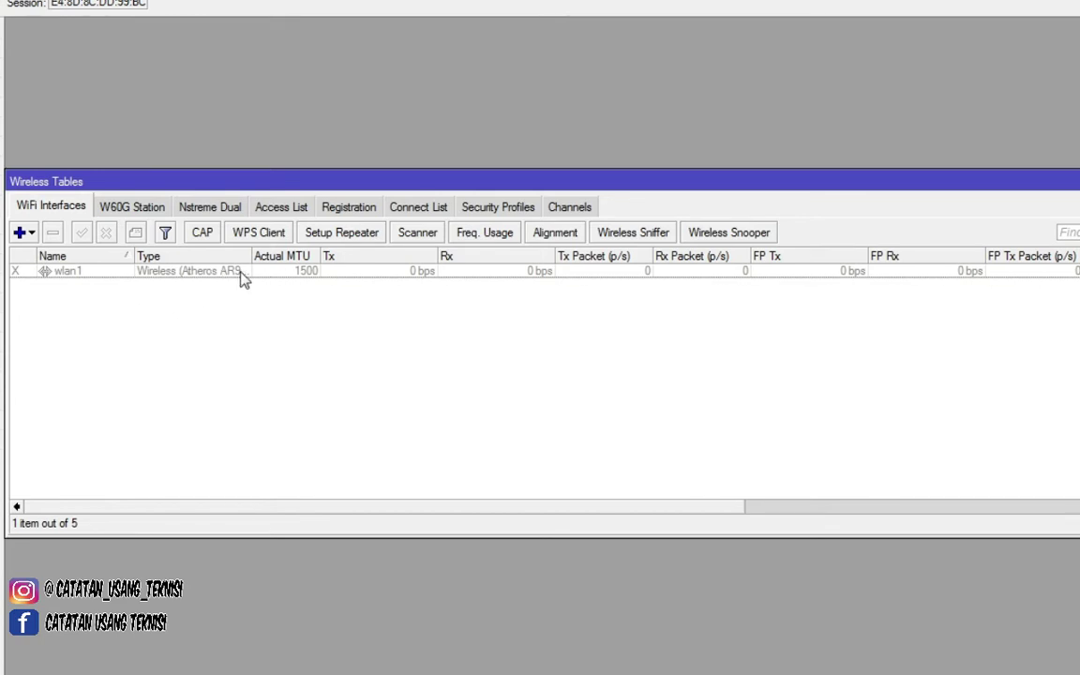
pyautogui.click(76, 276)
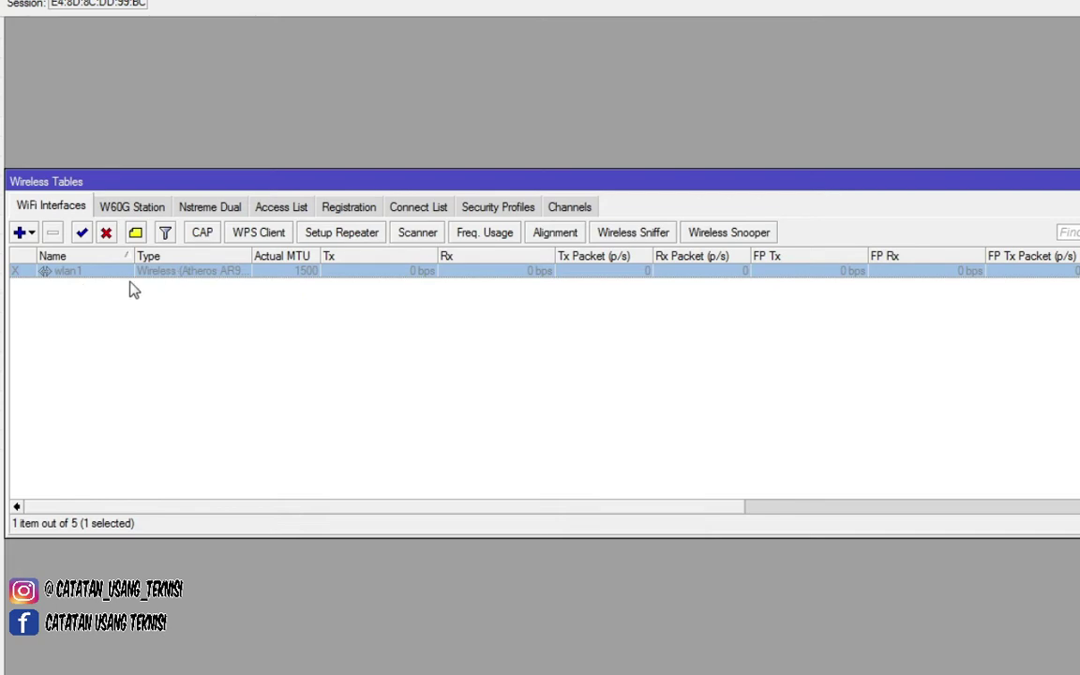
pyautogui.click(82, 234)
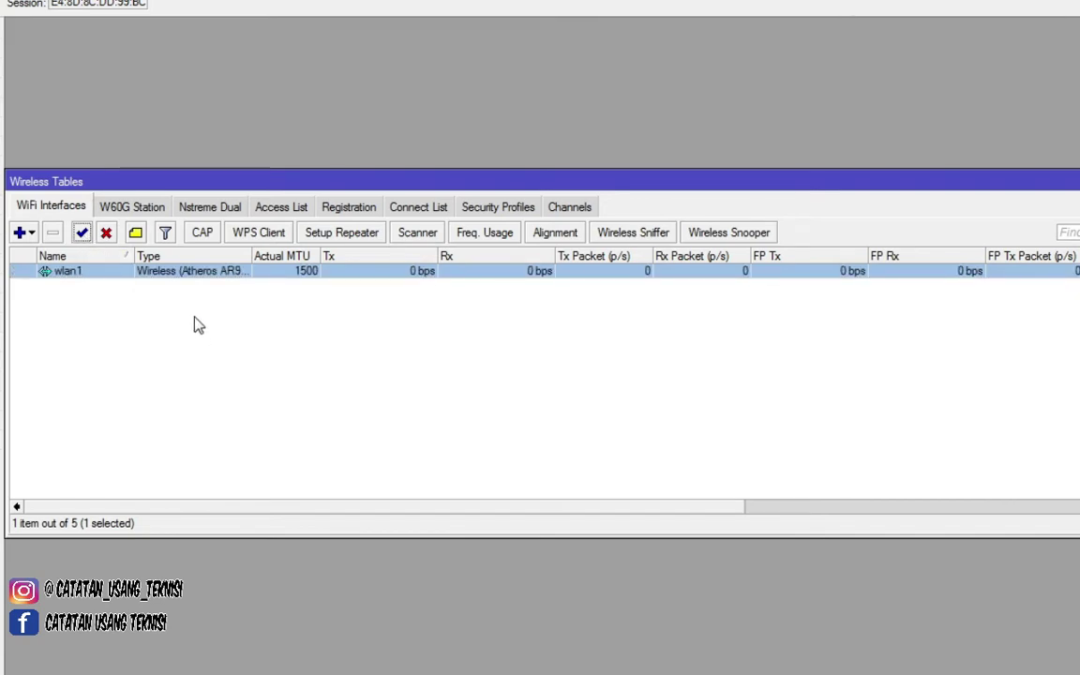
pyautogui.click(106, 233)
pyautogui.doubleClick(115, 273)
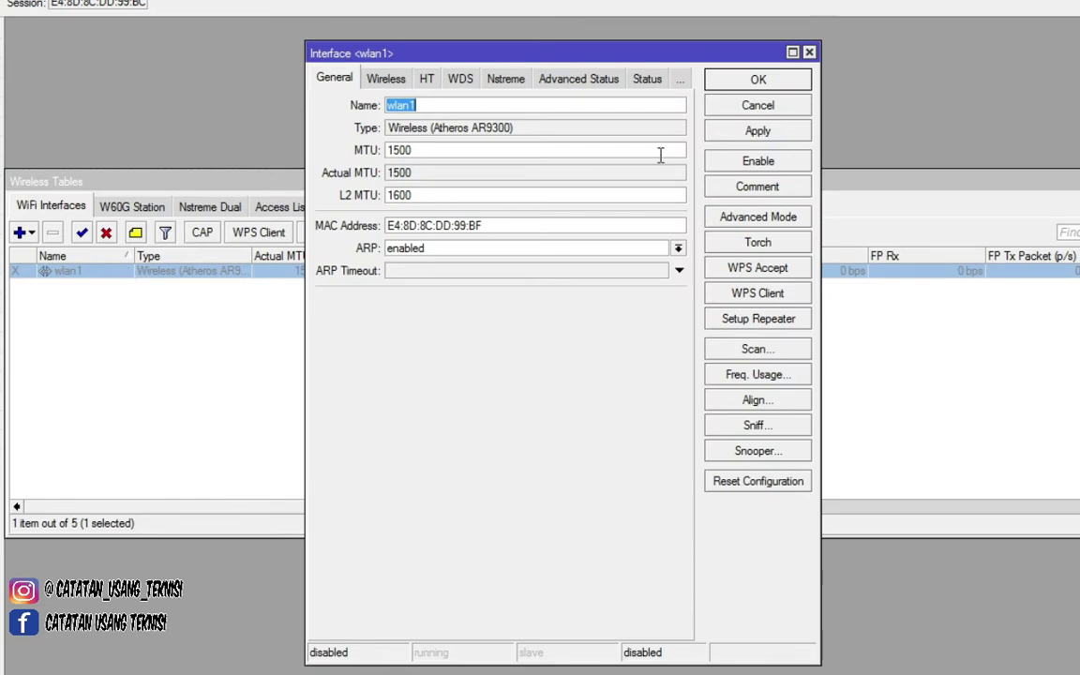
pyautogui.click(757, 163)
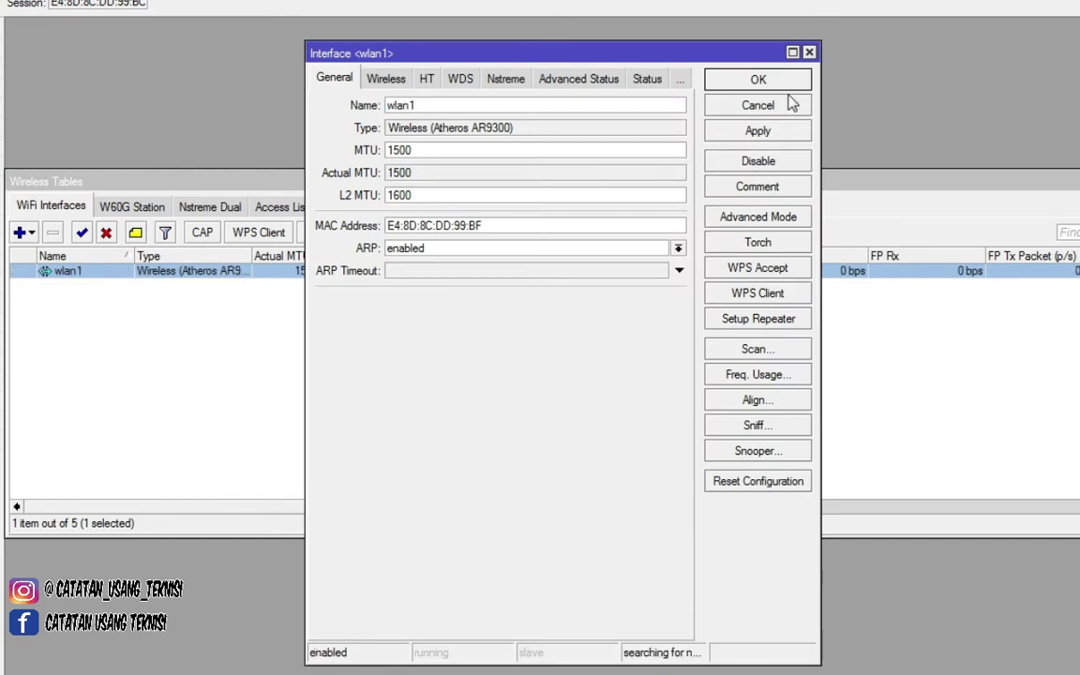
pyautogui.click(809, 52)
pyautogui.click(166, 340)
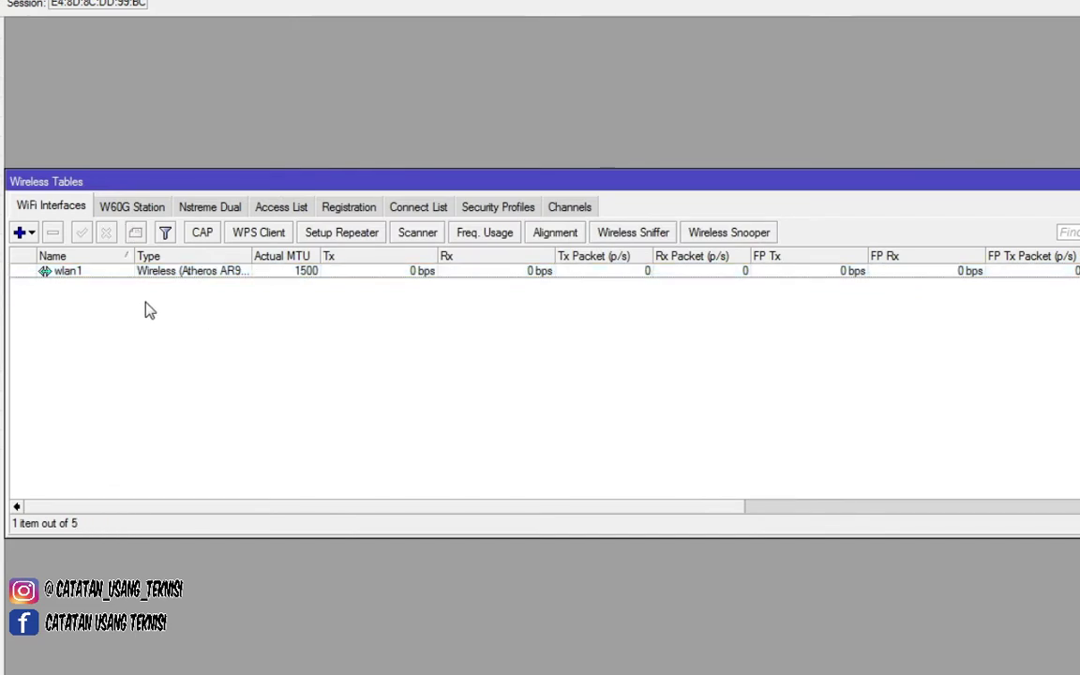
pyautogui.doubleClick(110, 274)
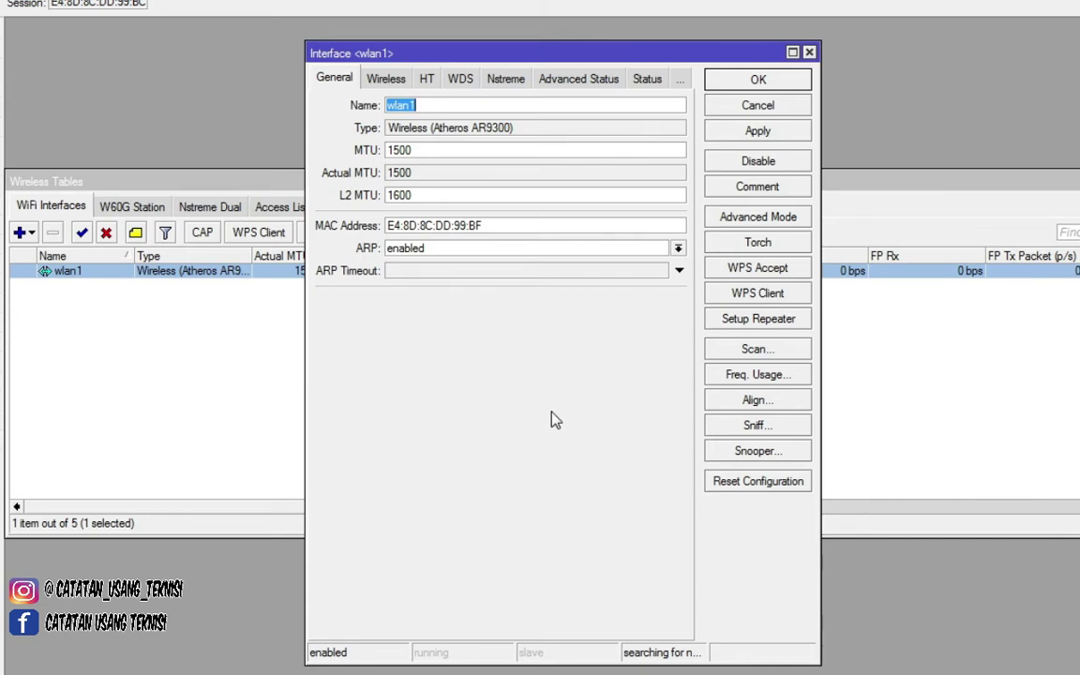
# - On wlan1's Wireless tab, turn on Advanced Mode and set Mode to ap bridge
pyautogui.click(397, 86)
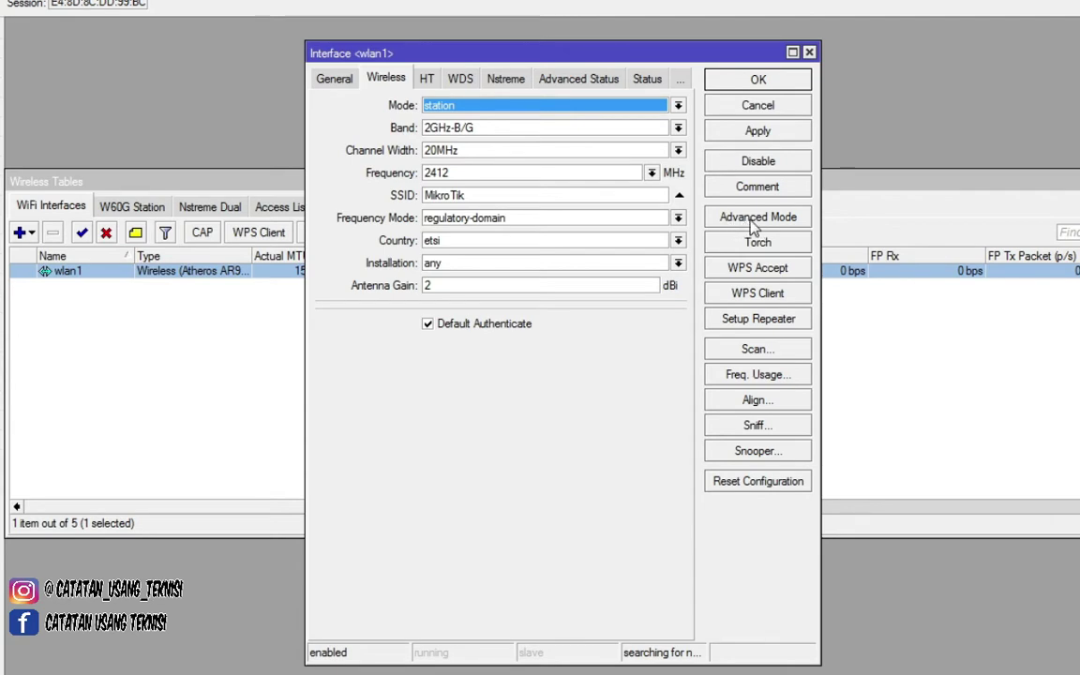
pyautogui.click(752, 227)
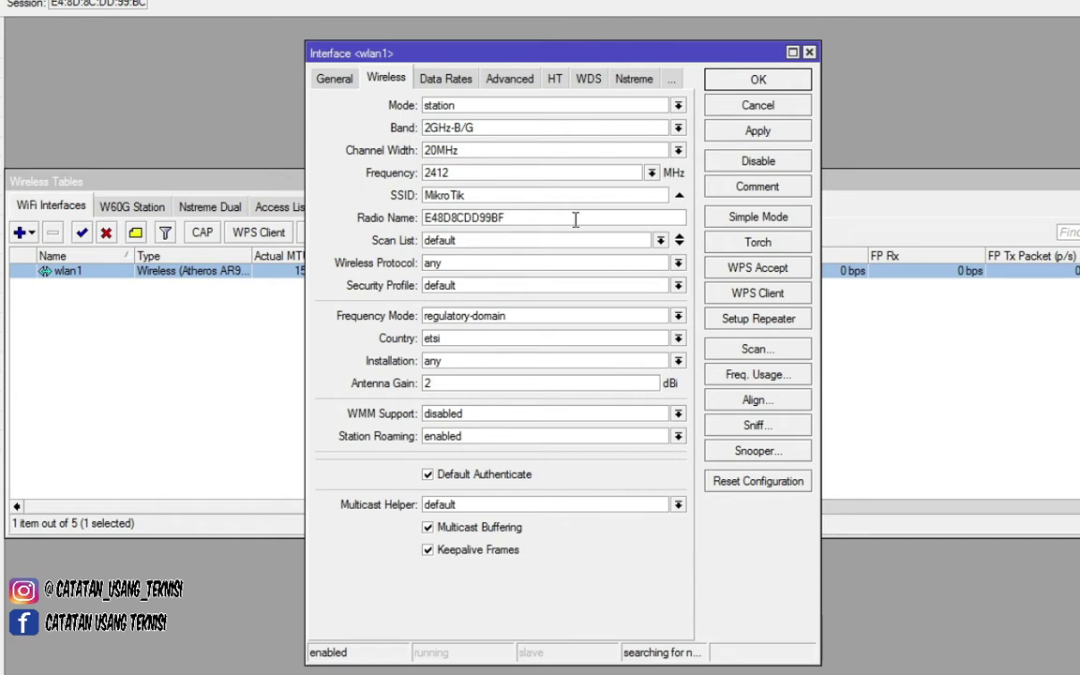
pyautogui.click(492, 110)
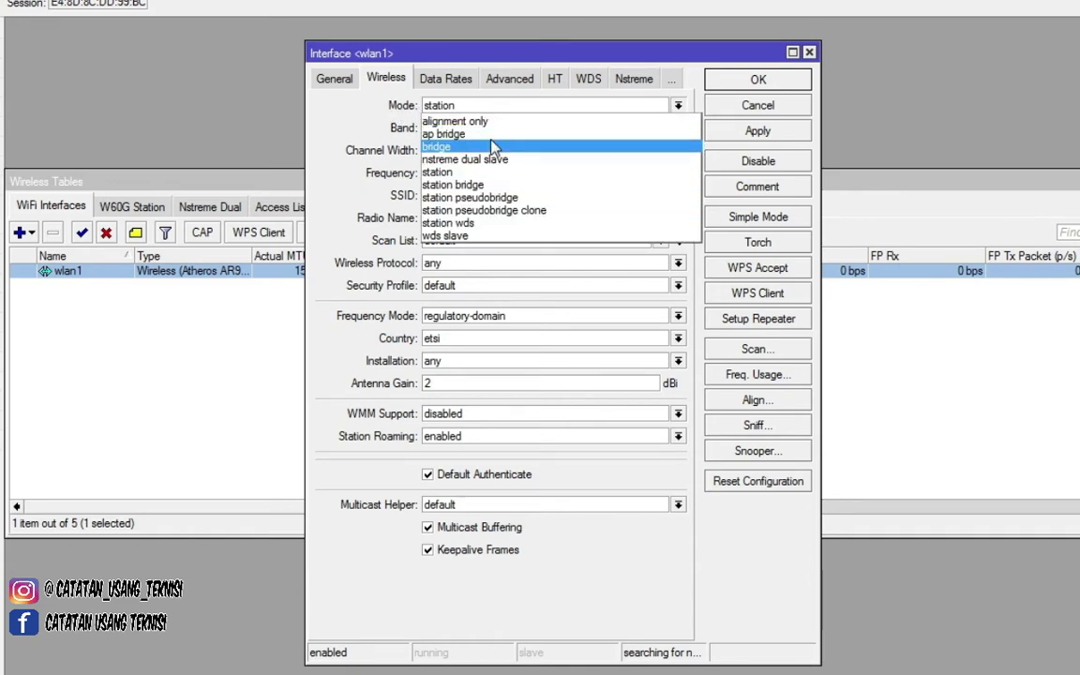
pyautogui.click(501, 135)
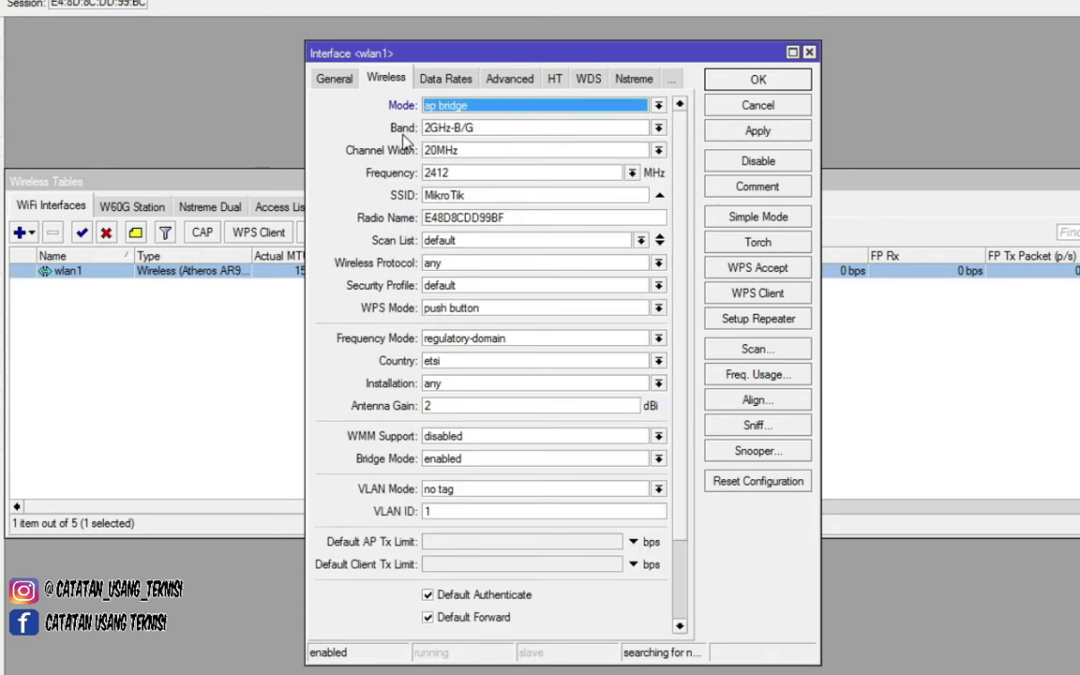
# - Set wlan1's band to 2GHz-B/G/N and its frequency to 2447 MHz
pyautogui.click(489, 132)
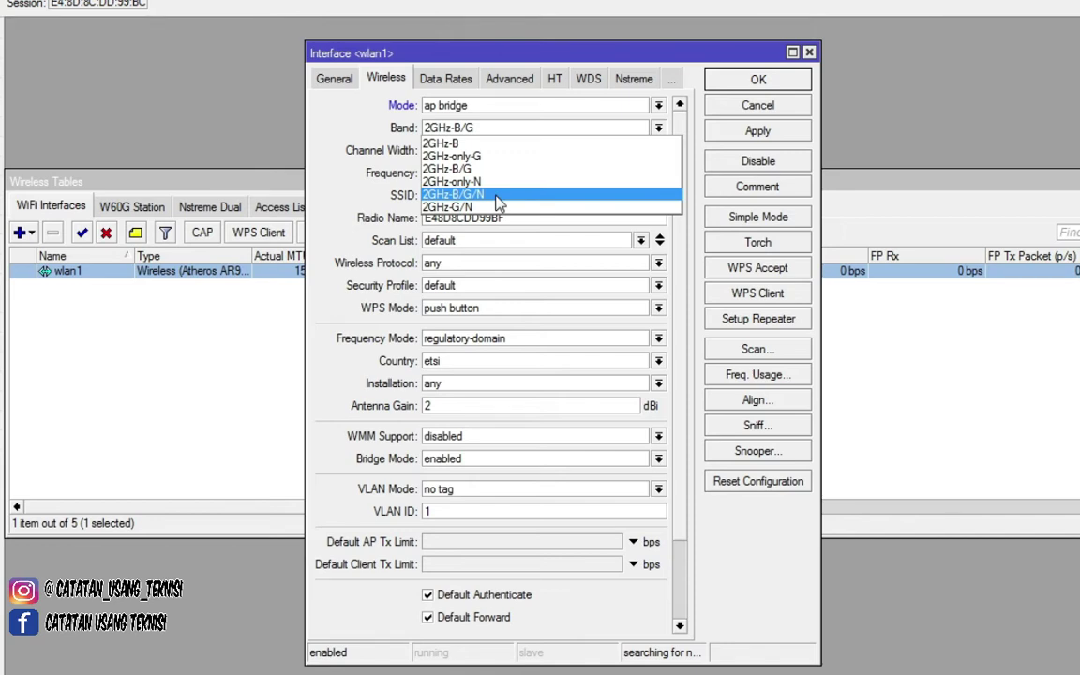
pyautogui.click(498, 194)
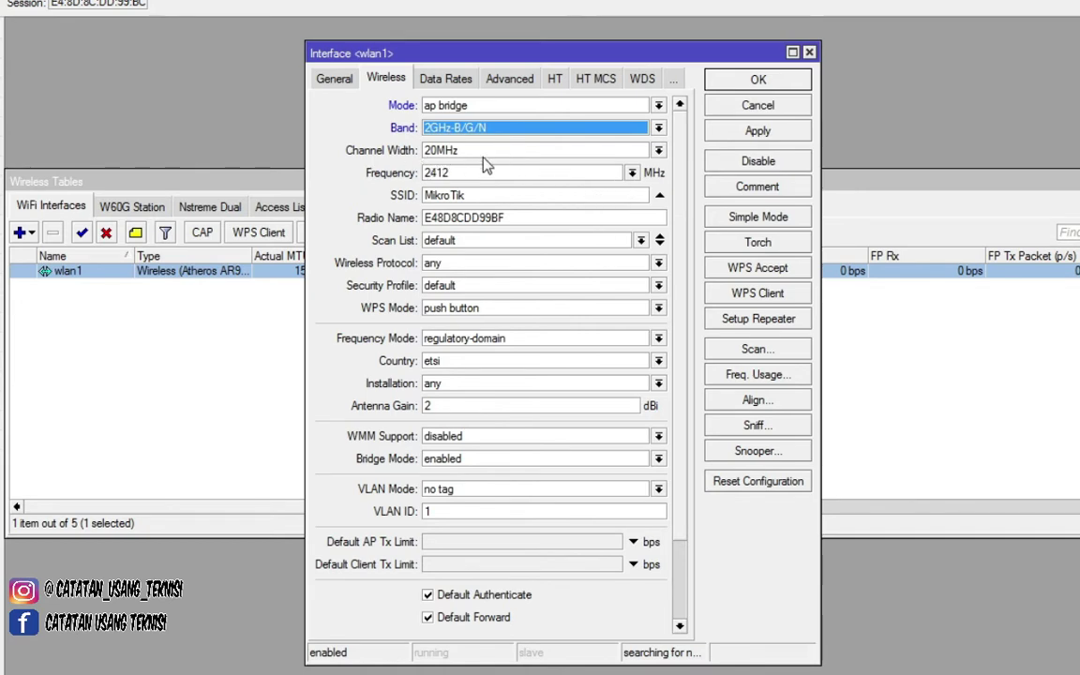
pyautogui.click(633, 175)
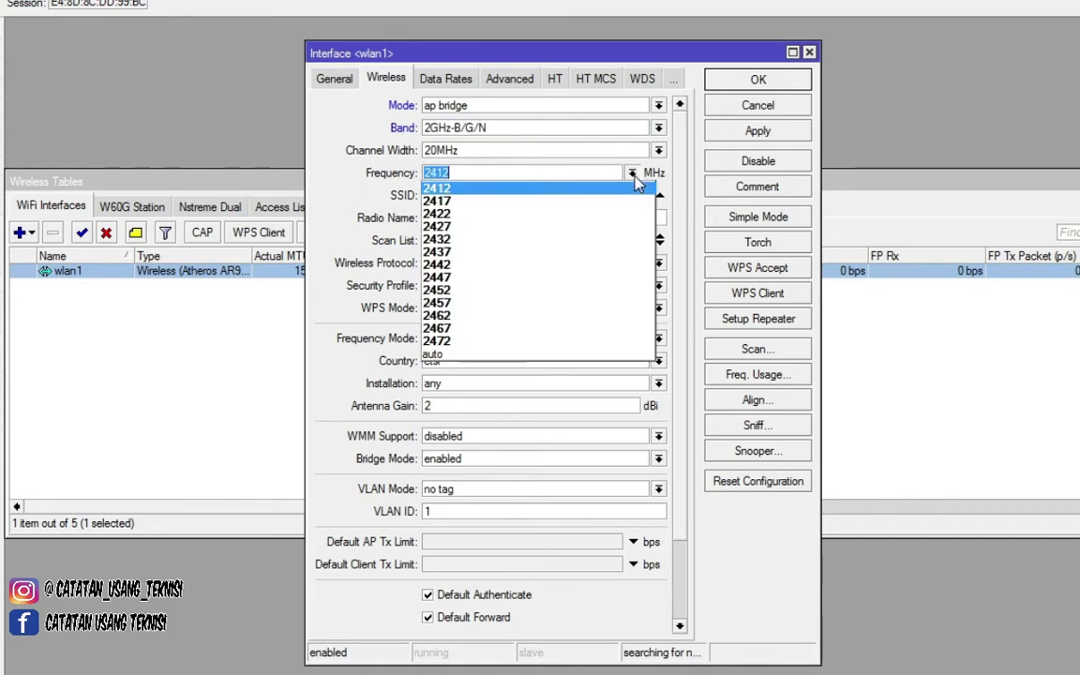
pyautogui.click(634, 175)
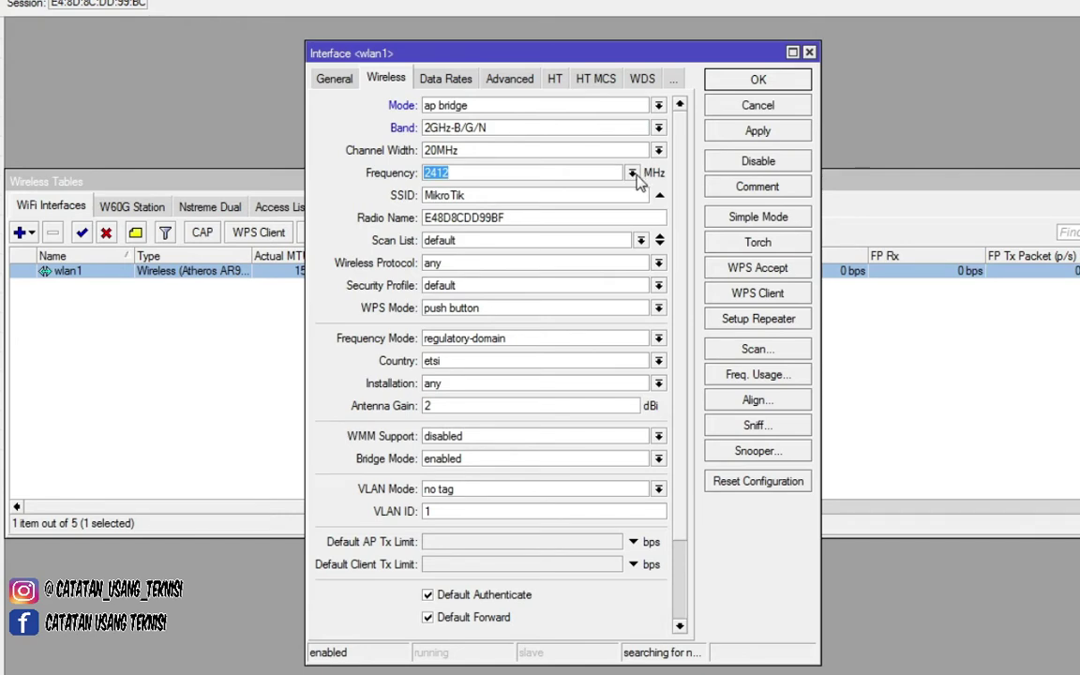
pyautogui.click(634, 175)
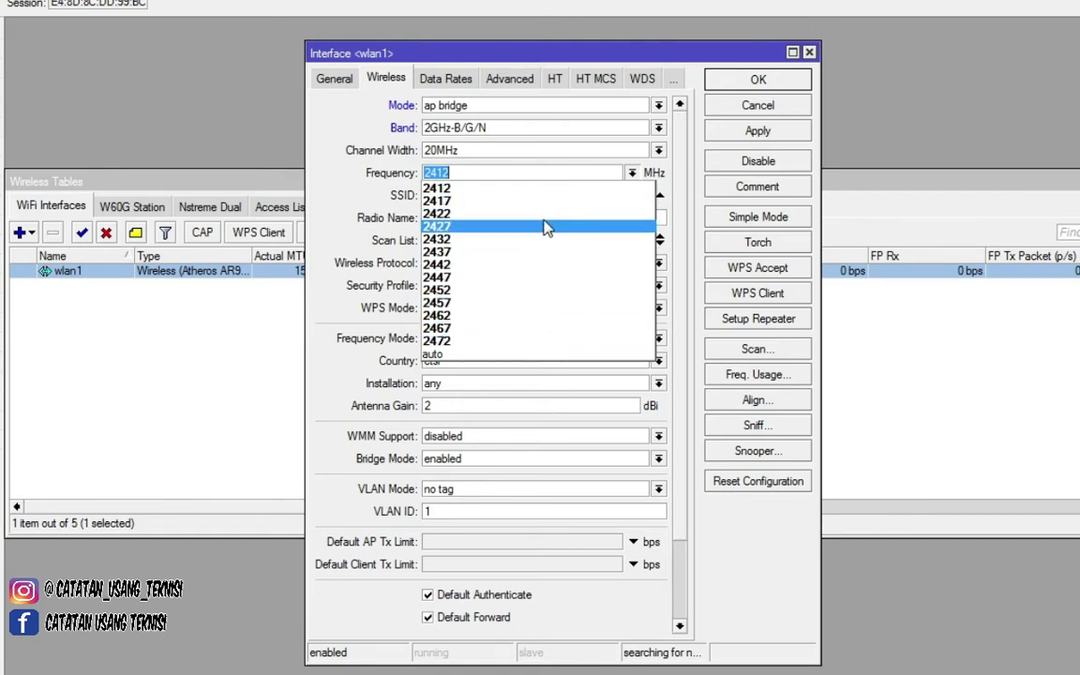
pyautogui.click(492, 287)
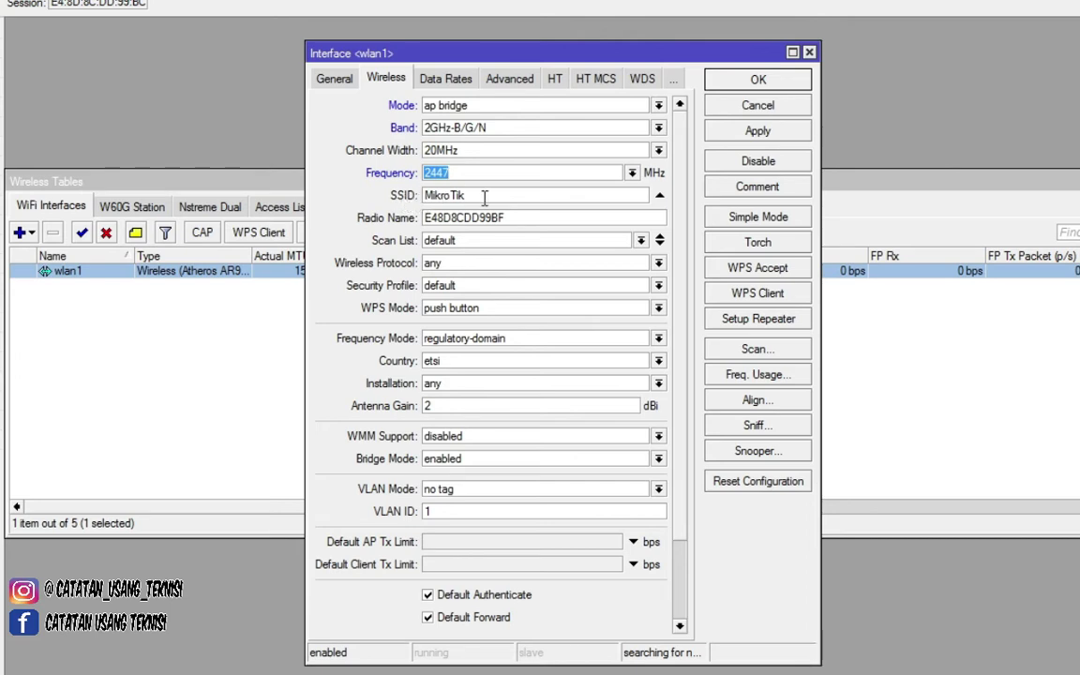
# - Replace the SSID MikroTik with 'MIKROTIK LAB'
pyautogui.doubleClick(488, 195)
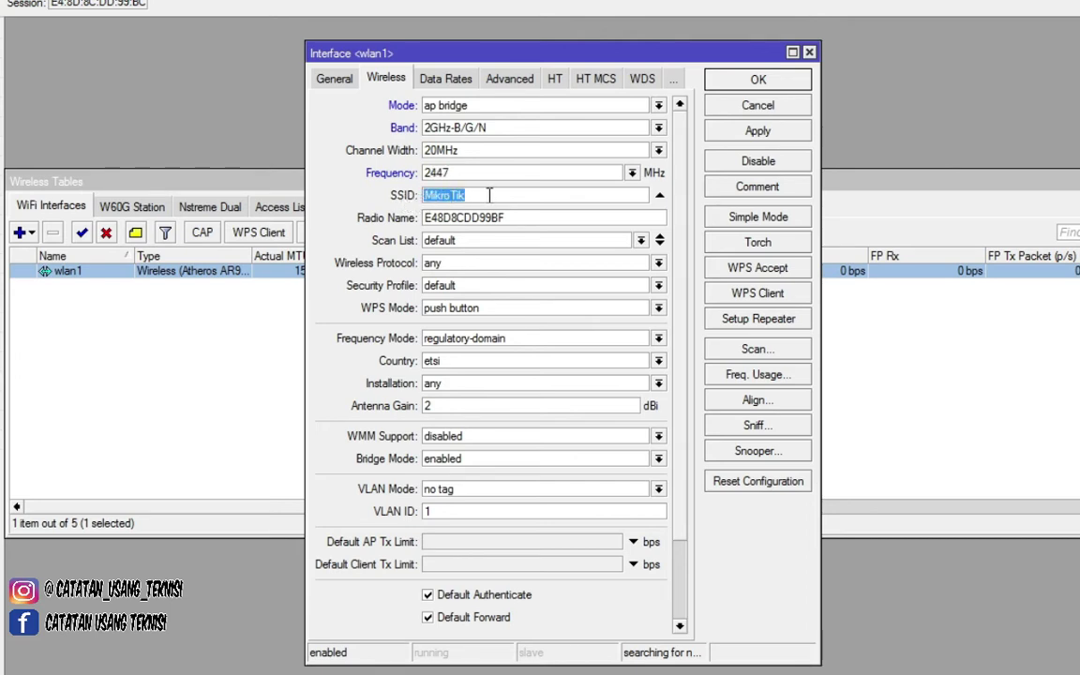
pyautogui.click(492, 195)
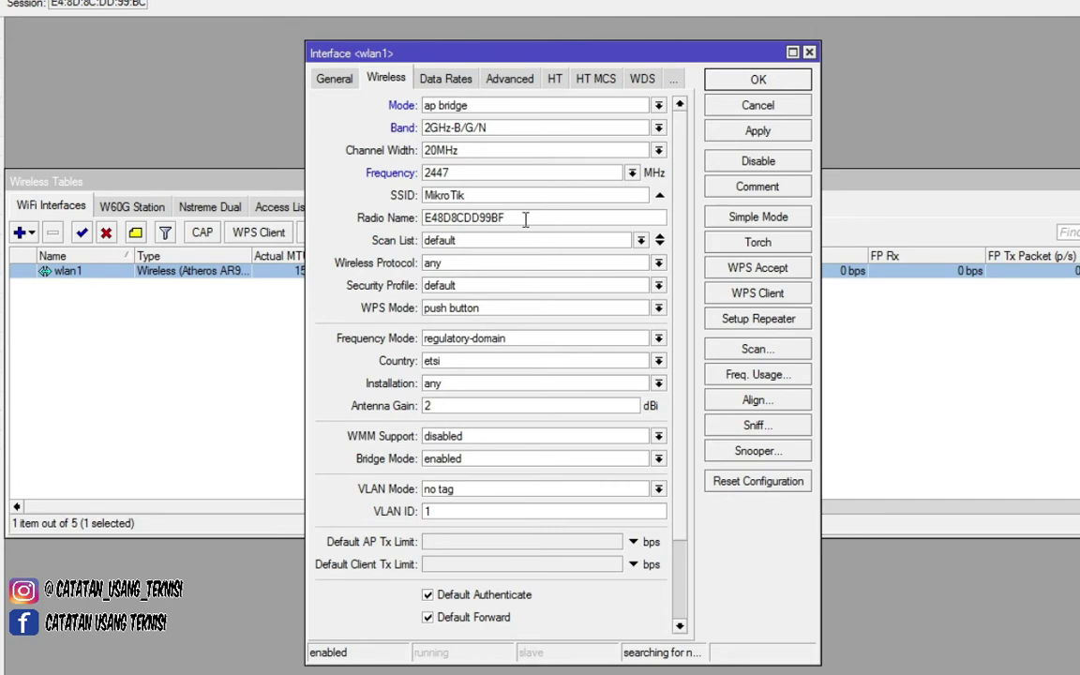
pyautogui.moveTo(499, 195); pyautogui.dragTo(391, 207)
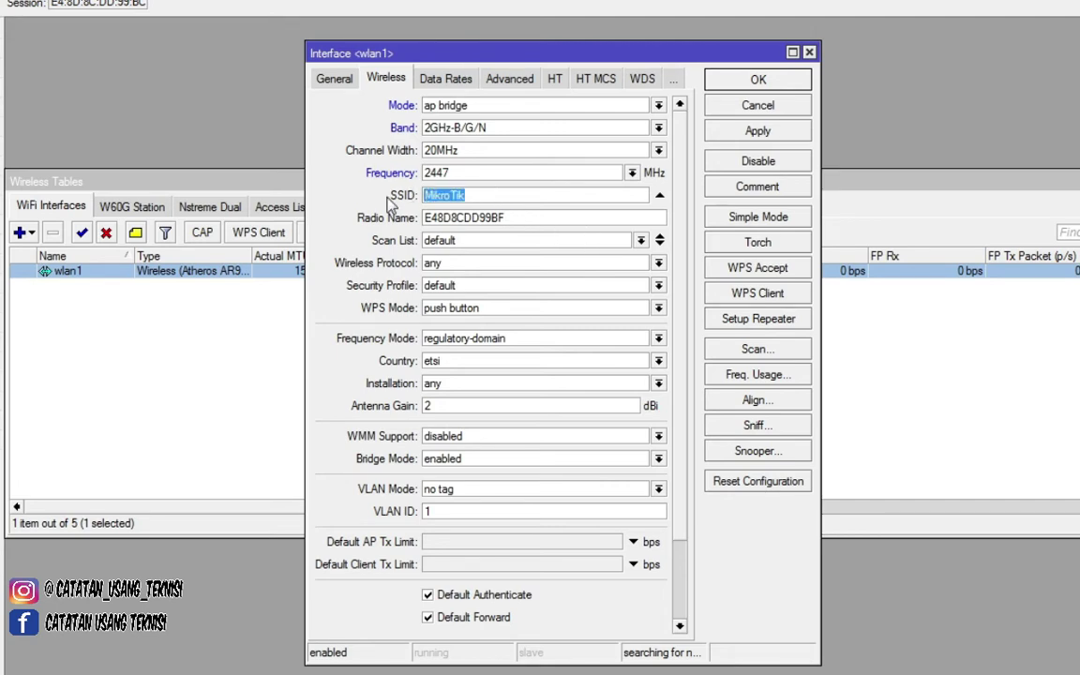
pyautogui.press('BackSpace')
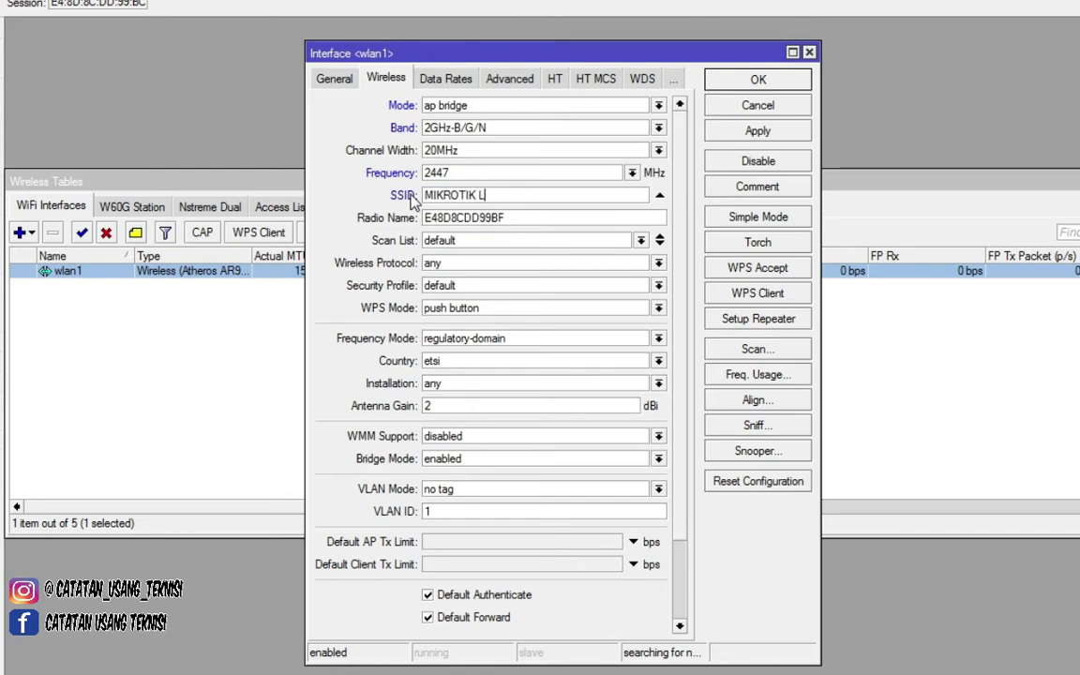
pyautogui.write('MIKROTIK LAB')
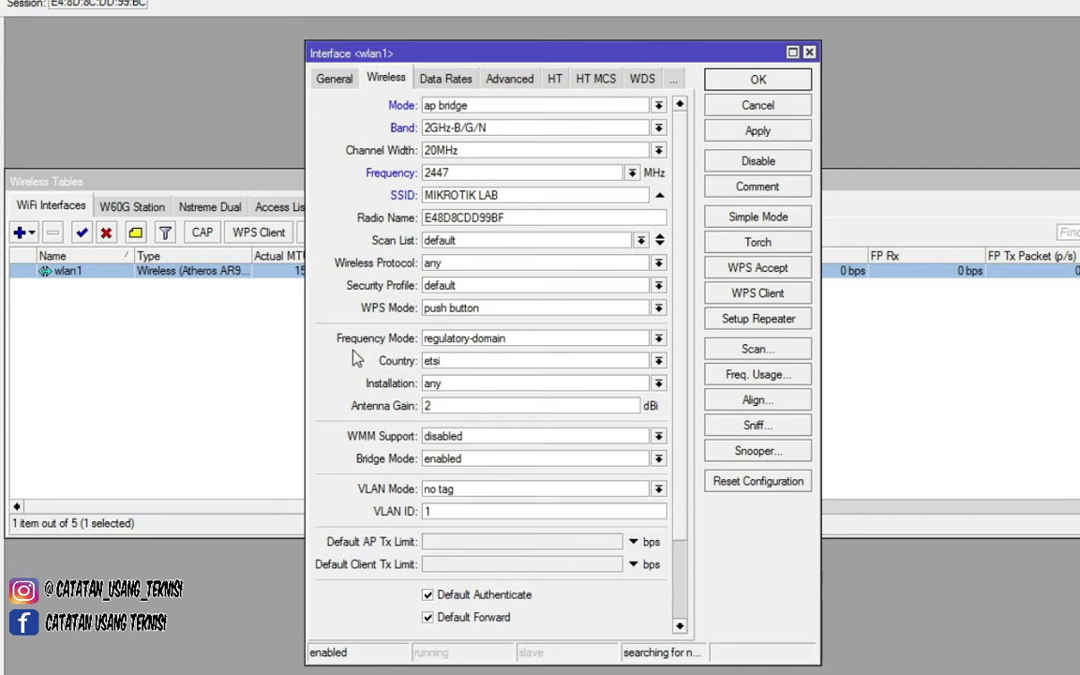
# - Choose superchannel frequency mode, then apply and save the wlan1 settings
pyautogui.click(475, 342)
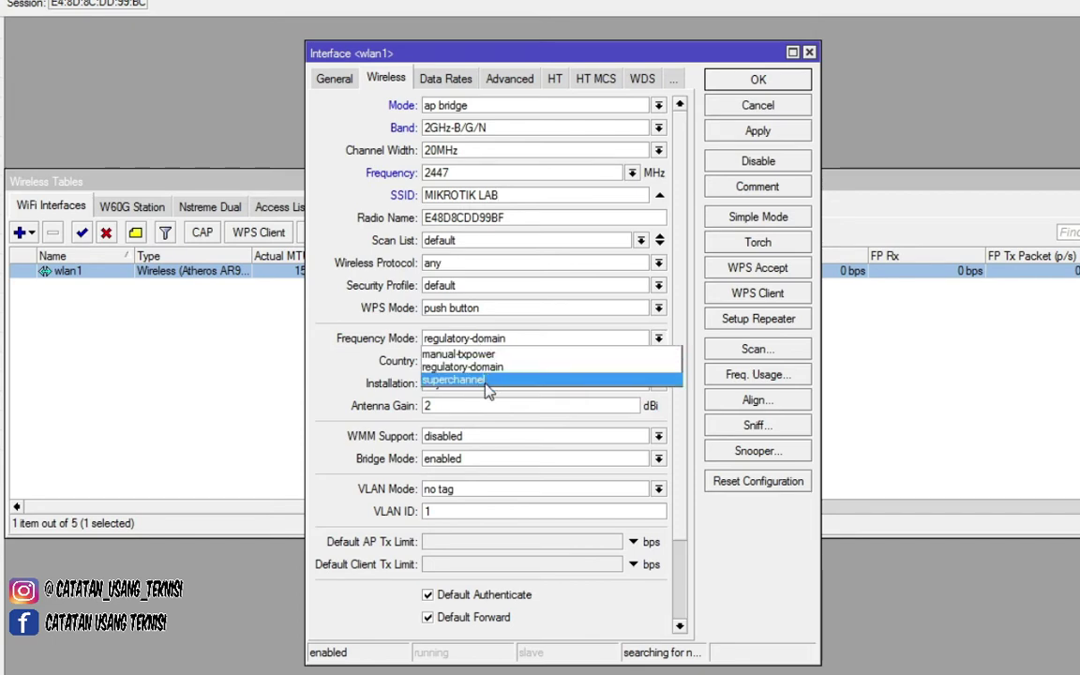
pyautogui.click(485, 381)
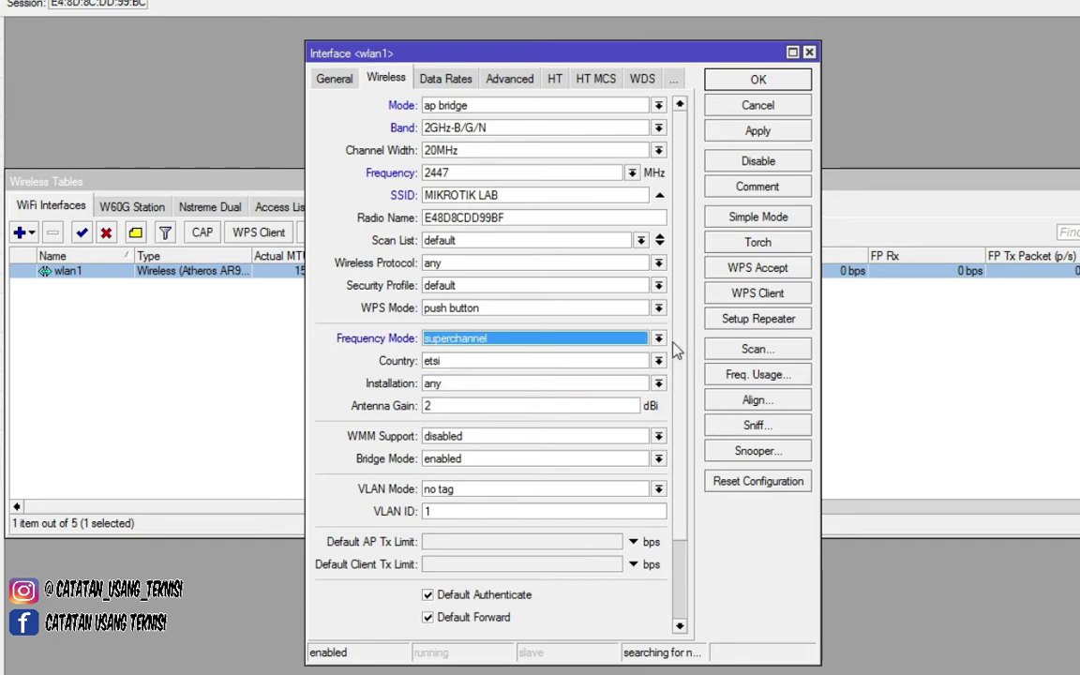
pyautogui.click(765, 132)
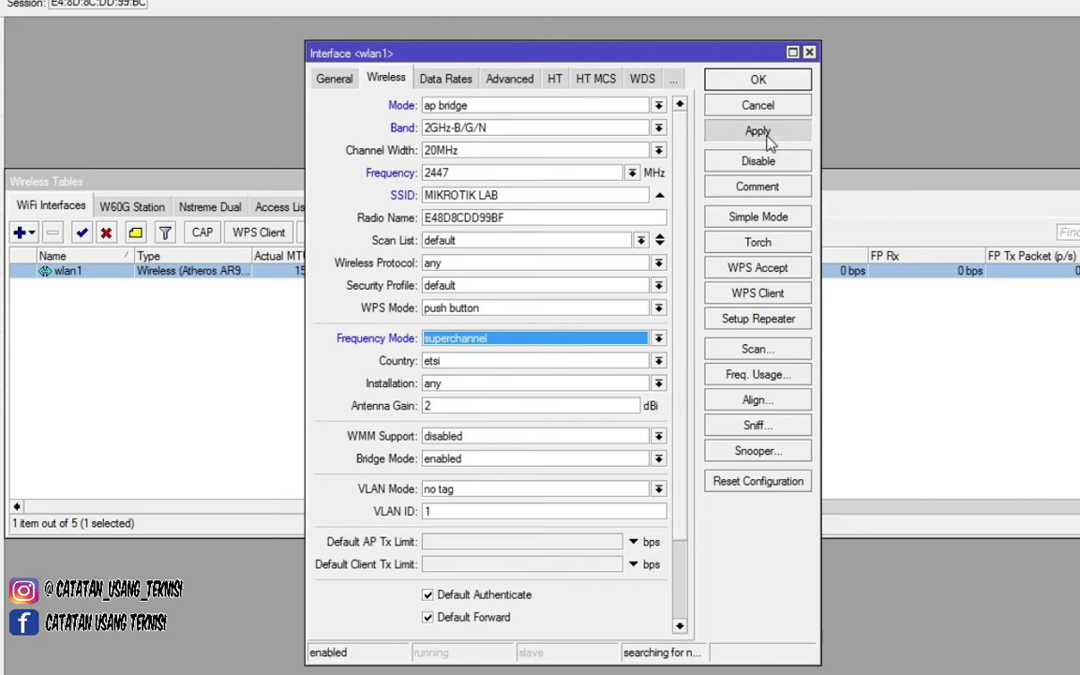
pyautogui.click(760, 81)
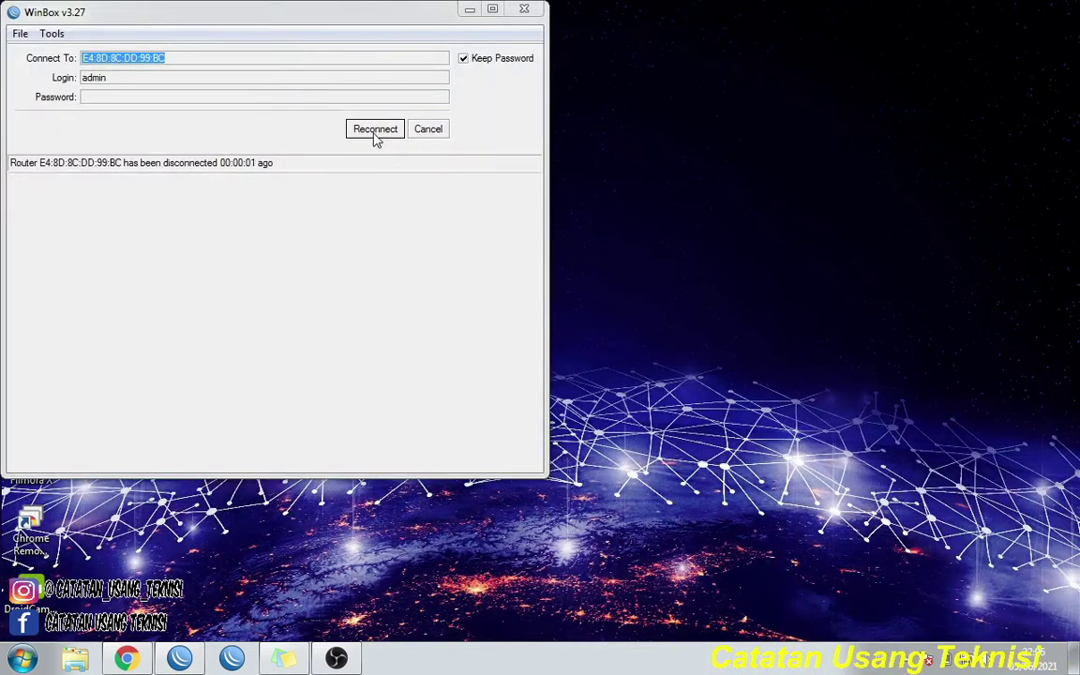
# - Reconnect to the hAP lite by refreshing Neighbors, picking the router and connecting
pyautogui.click(374, 133)
pyautogui.click(427, 132)
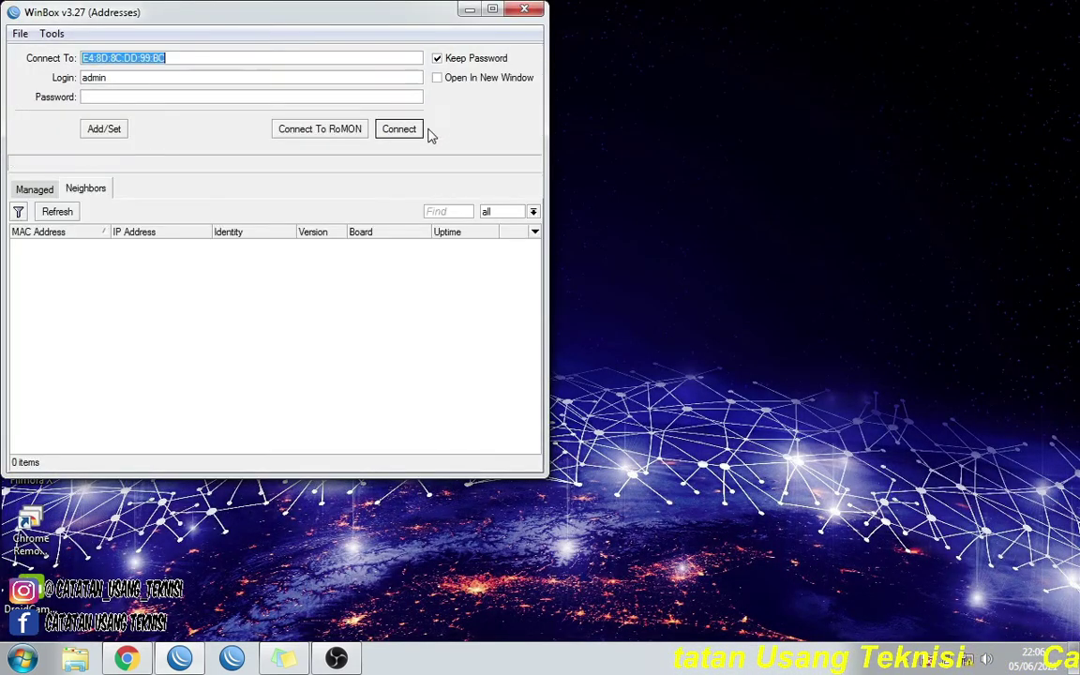
pyautogui.click(52, 213)
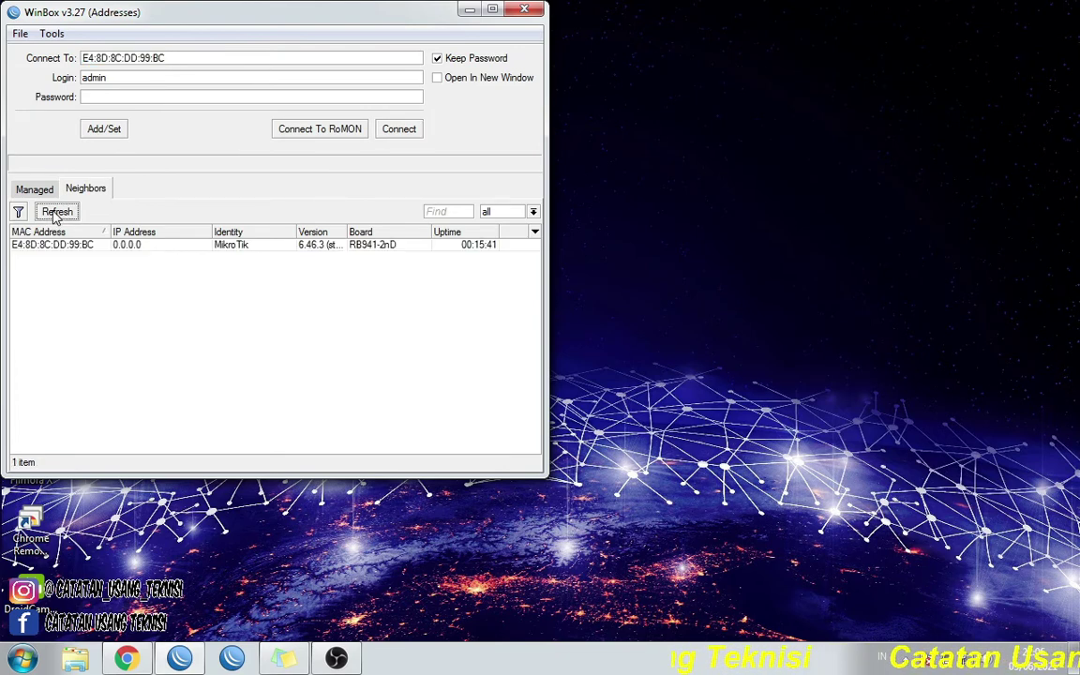
pyautogui.click(45, 245)
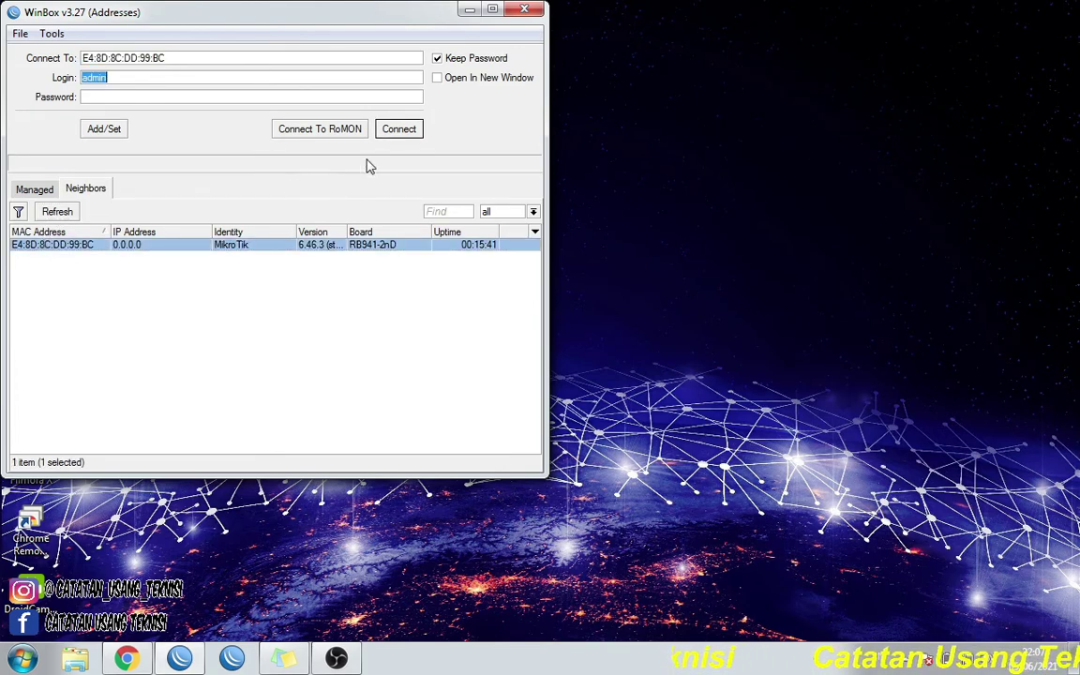
pyautogui.click(403, 131)
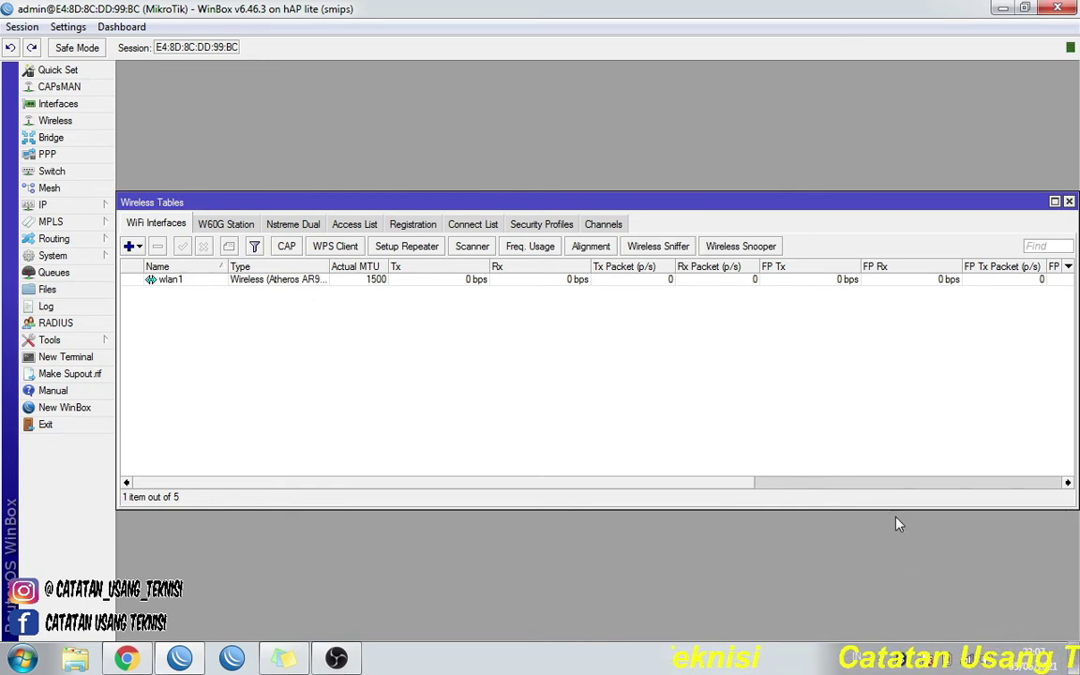
pyautogui.click(971, 664)
pyautogui.scroll(-2, 1008, 514)
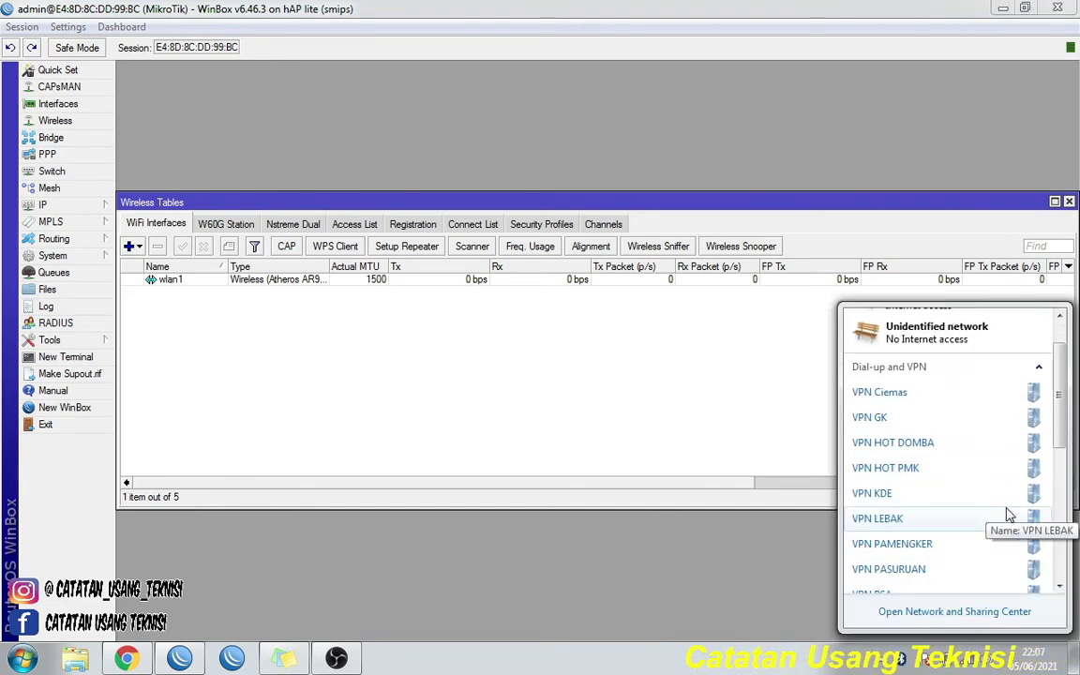
pyautogui.scroll(-1, 1009, 514)
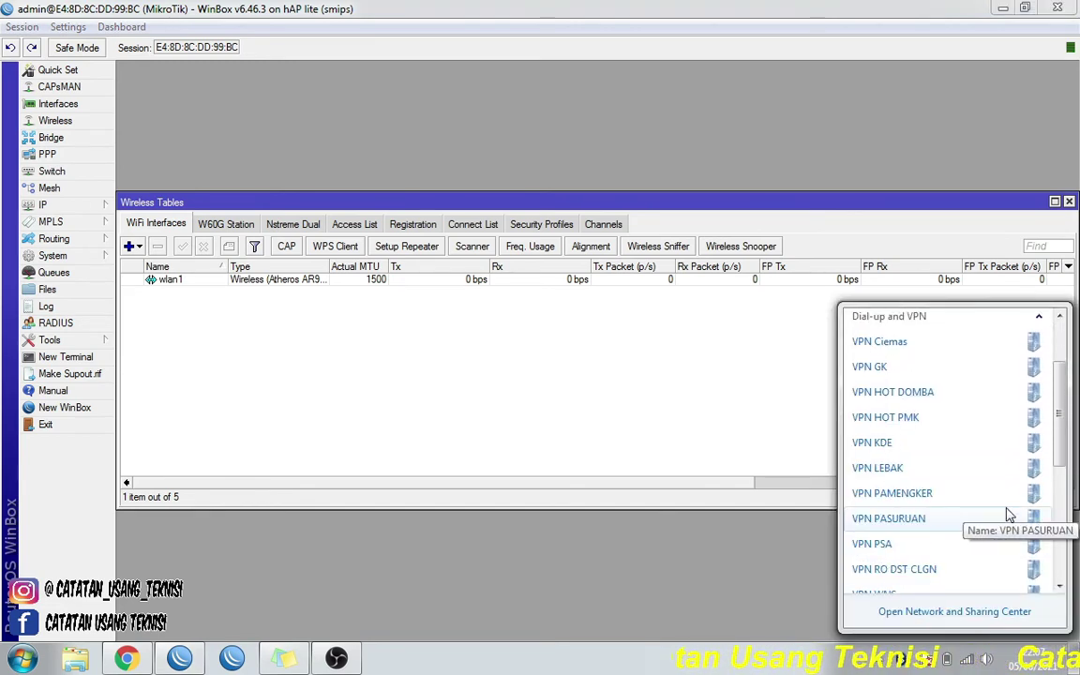
pyautogui.scroll(-3, 1008, 514)
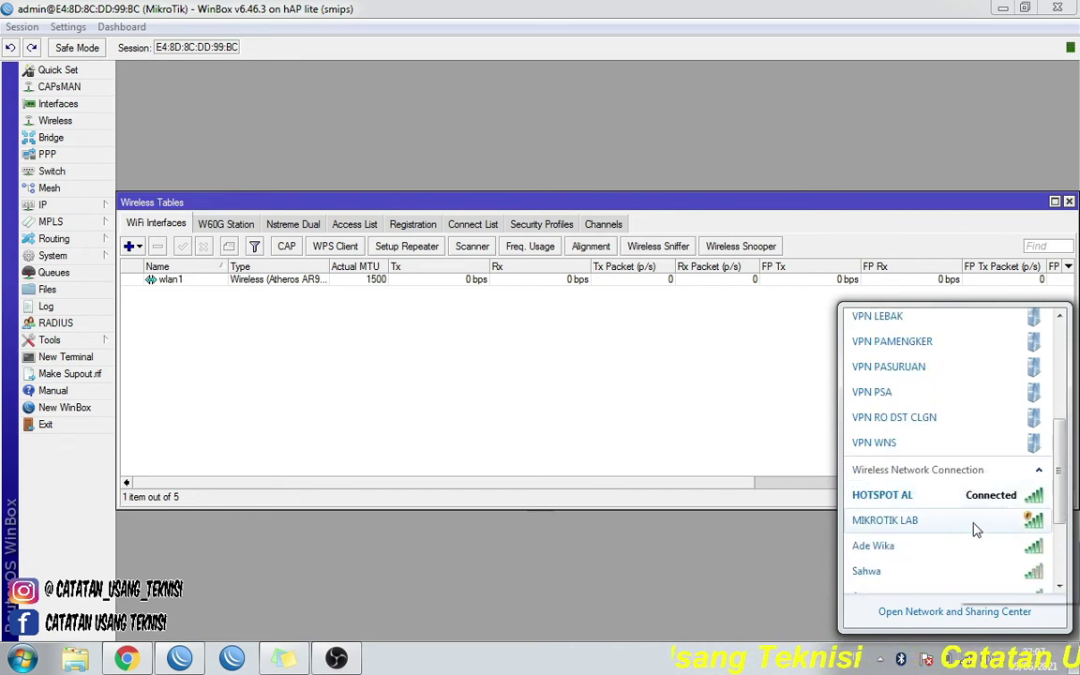
pyautogui.click(935, 532)
pyautogui.click(600, 392)
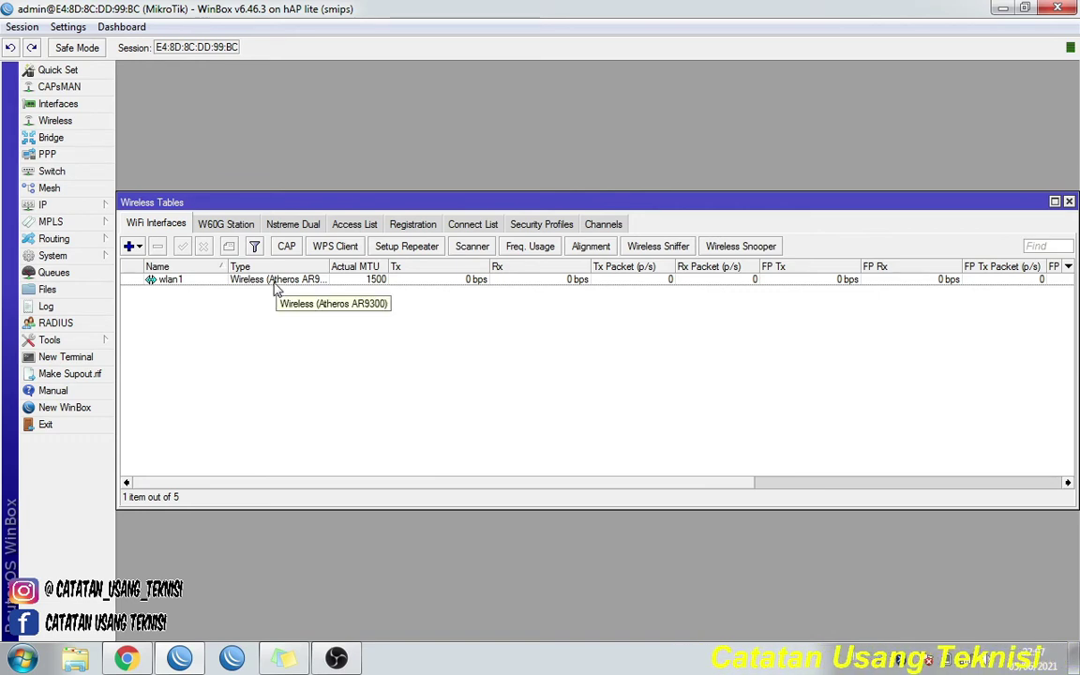
pyautogui.click(967, 663)
pyautogui.scroll(-5, 975, 511)
pyautogui.scroll(-2, 975, 506)
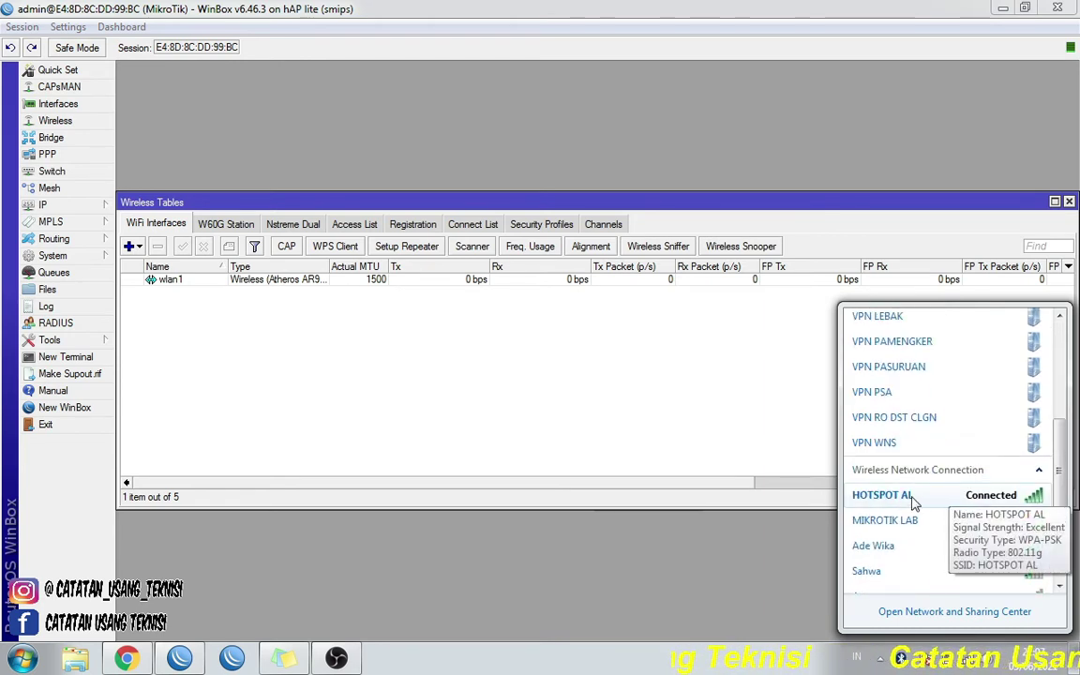
pyautogui.moveTo(886, 526)
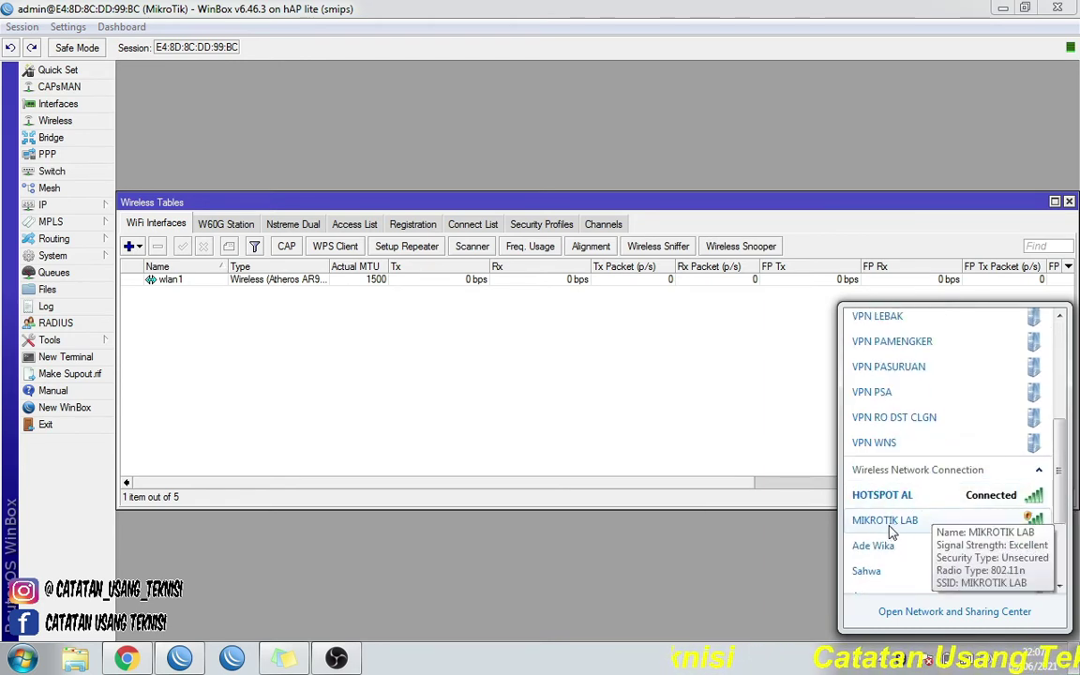
pyautogui.click(668, 478)
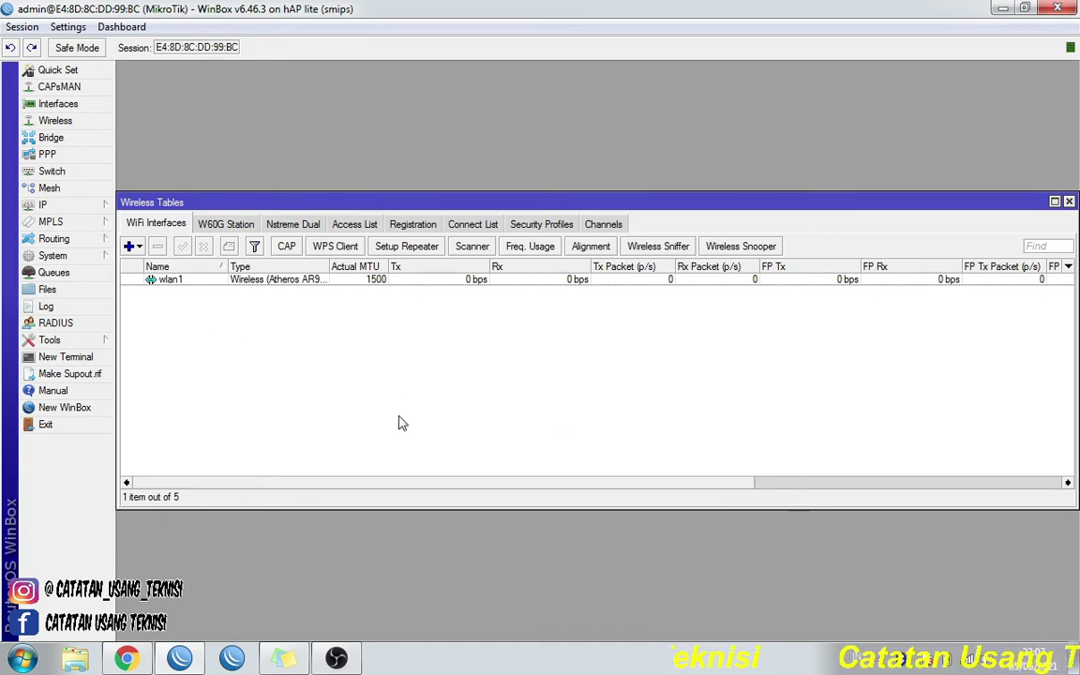
# - Open IP Addresses, close Wireless Tables, and add a new address entry on wlan1
pyautogui.click(65, 204)
pyautogui.click(165, 241)
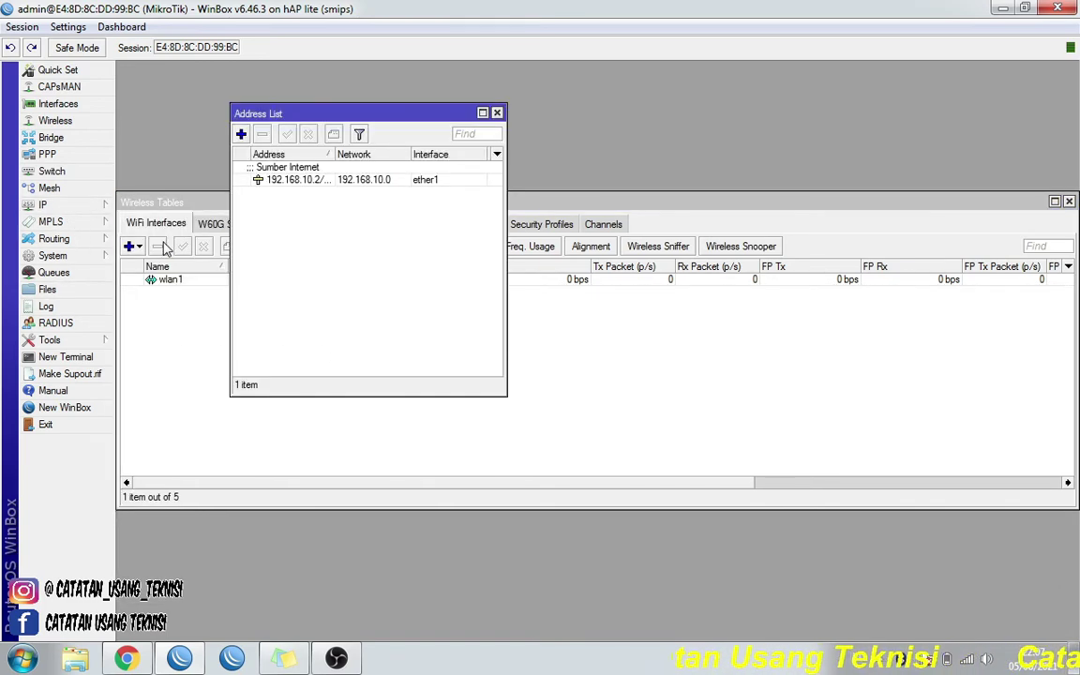
pyautogui.click(1069, 200)
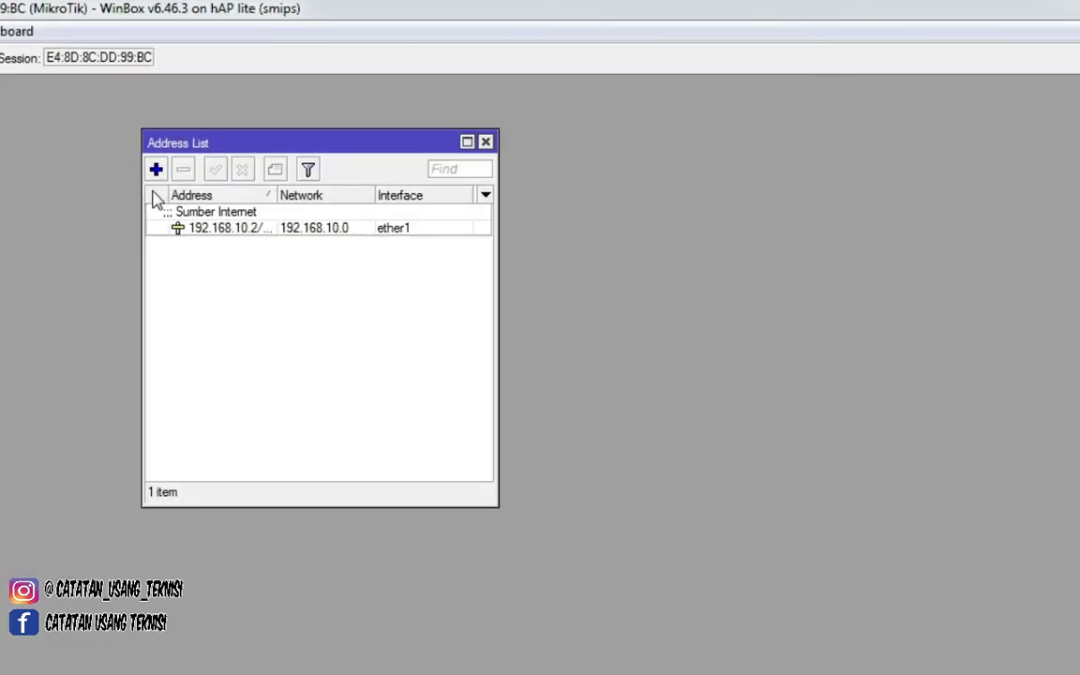
pyautogui.click(156, 172)
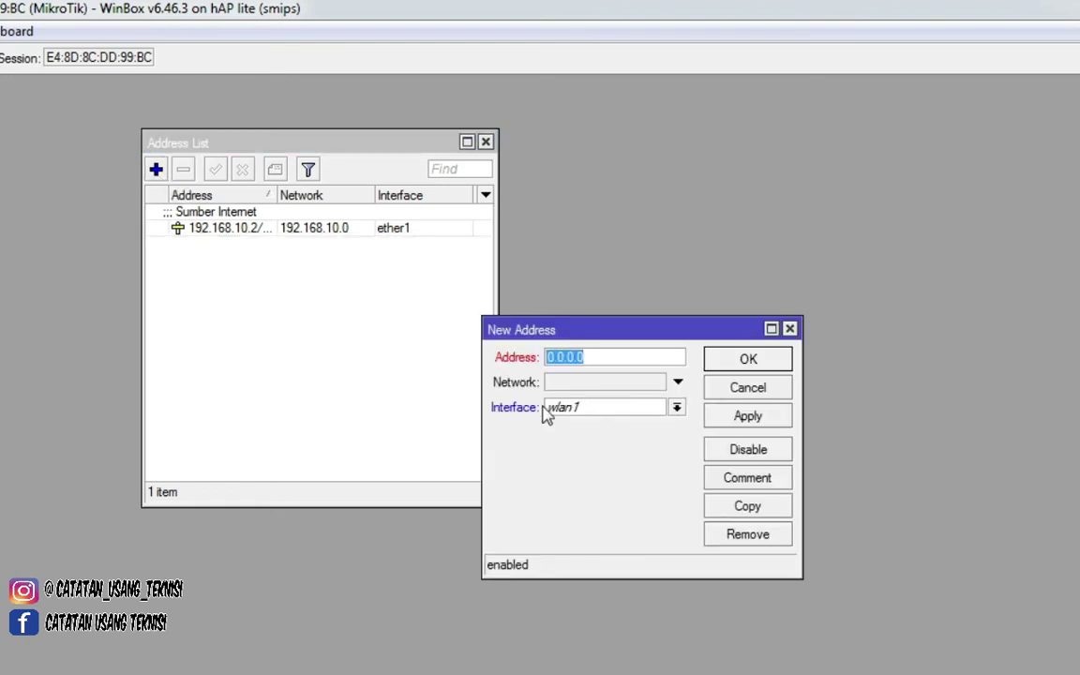
pyautogui.click(588, 410)
pyautogui.click(585, 413)
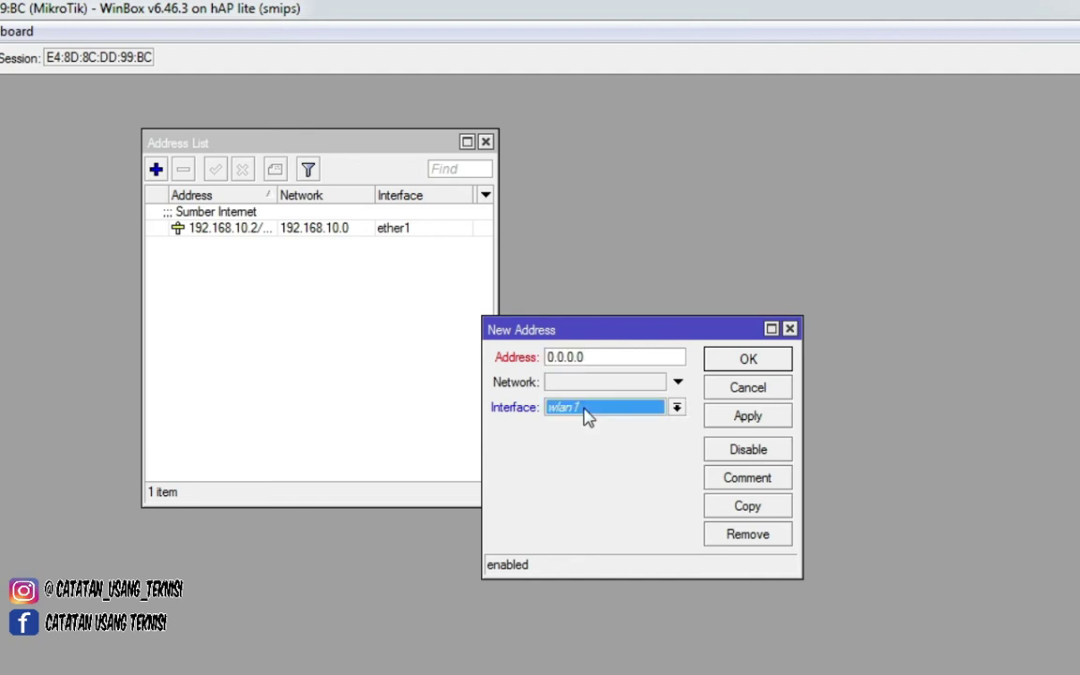
pyautogui.click(585, 413)
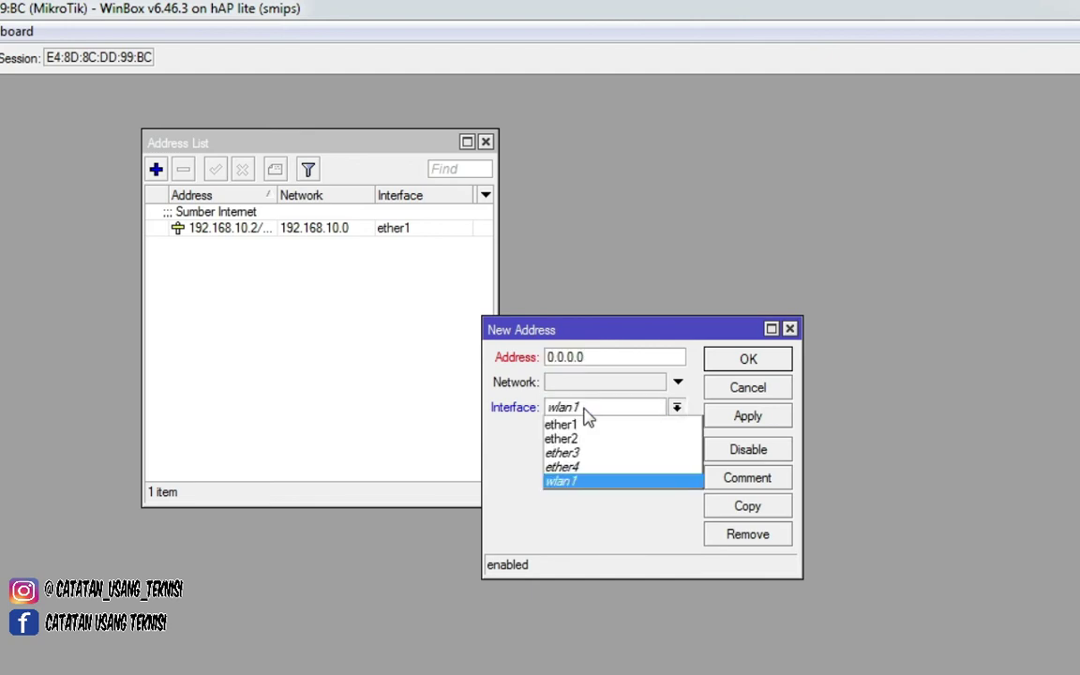
pyautogui.click(601, 482)
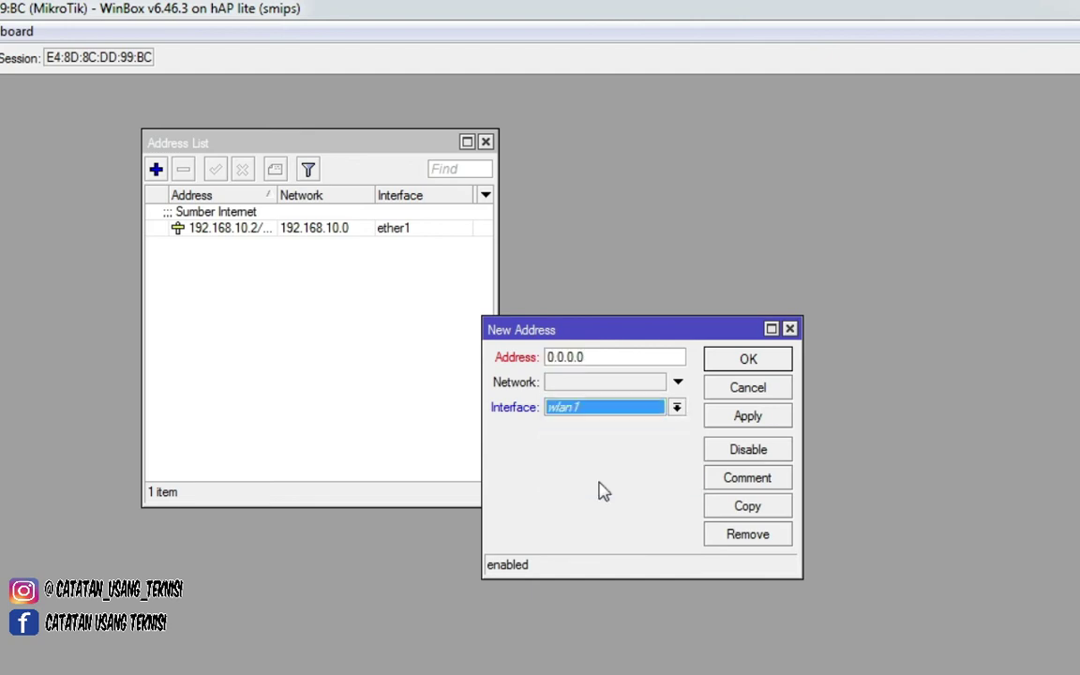
# - Enter the address 192.168.11.1/24, then apply and confirm it
pyautogui.click(611, 357)
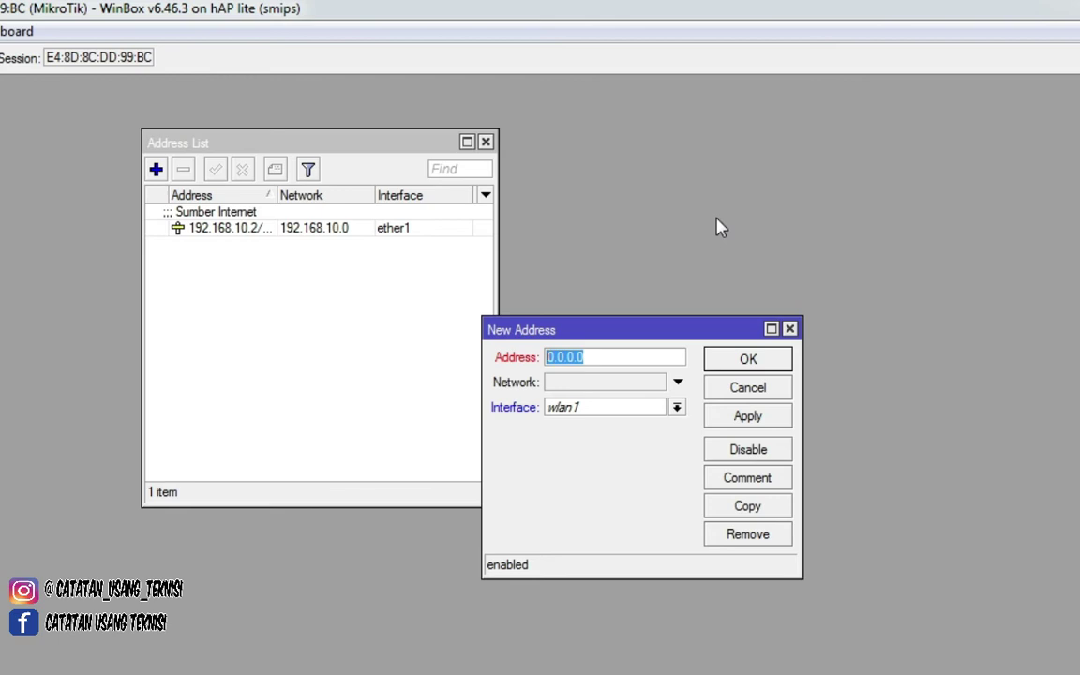
pyautogui.write('192.168.11.1/24')
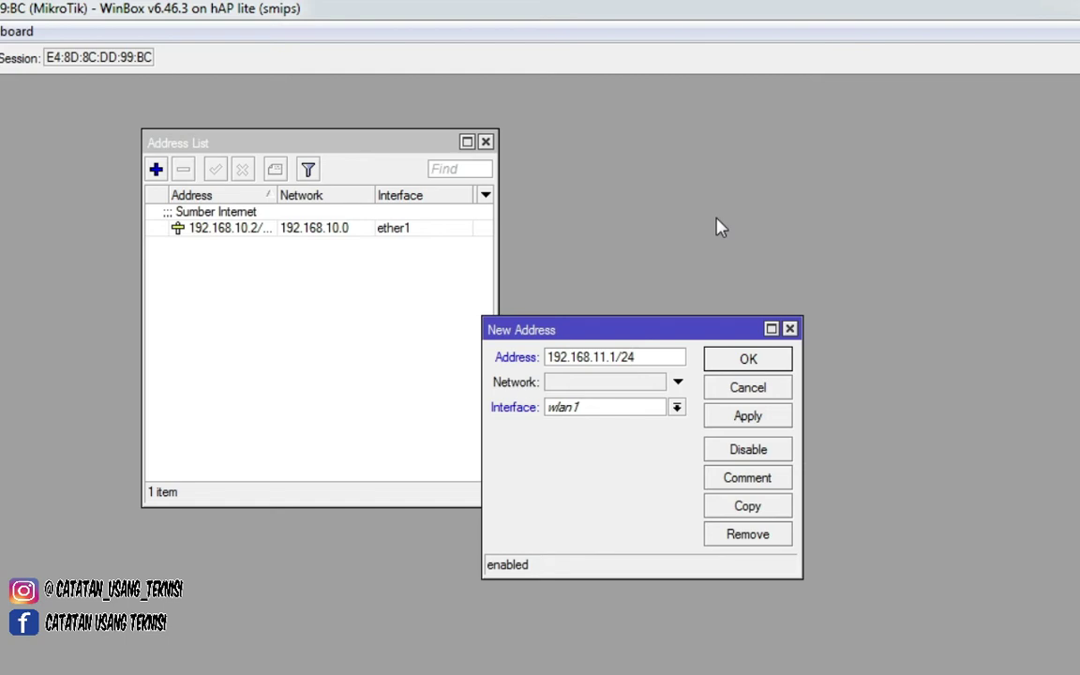
pyautogui.moveTo(657, 356); pyautogui.dragTo(558, 354)
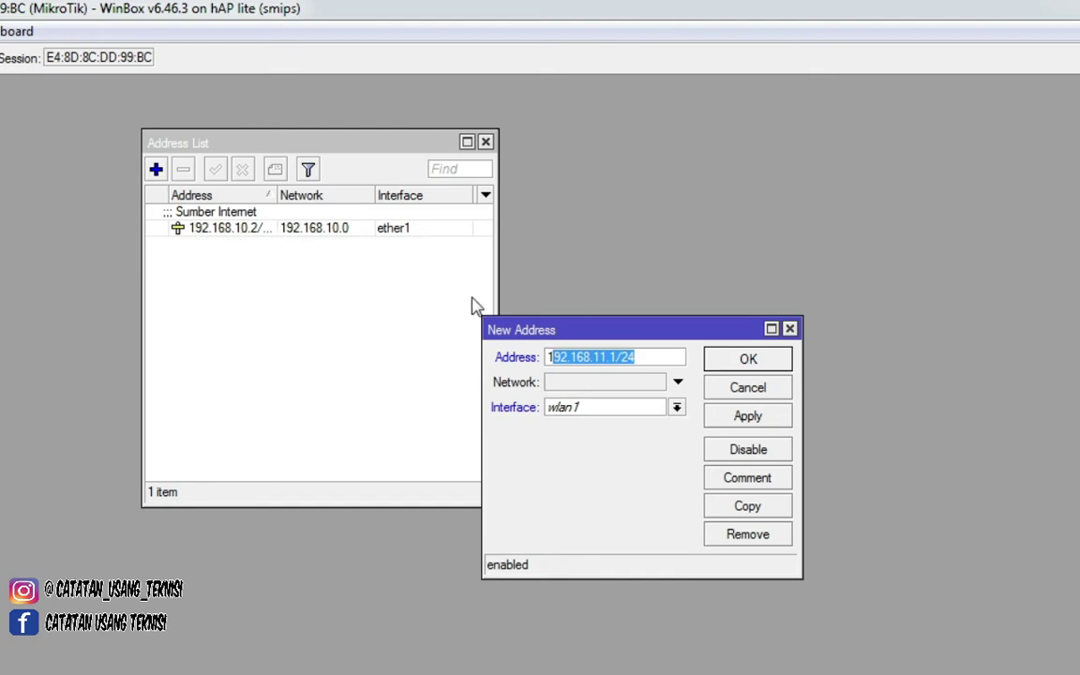
pyautogui.click(608, 361)
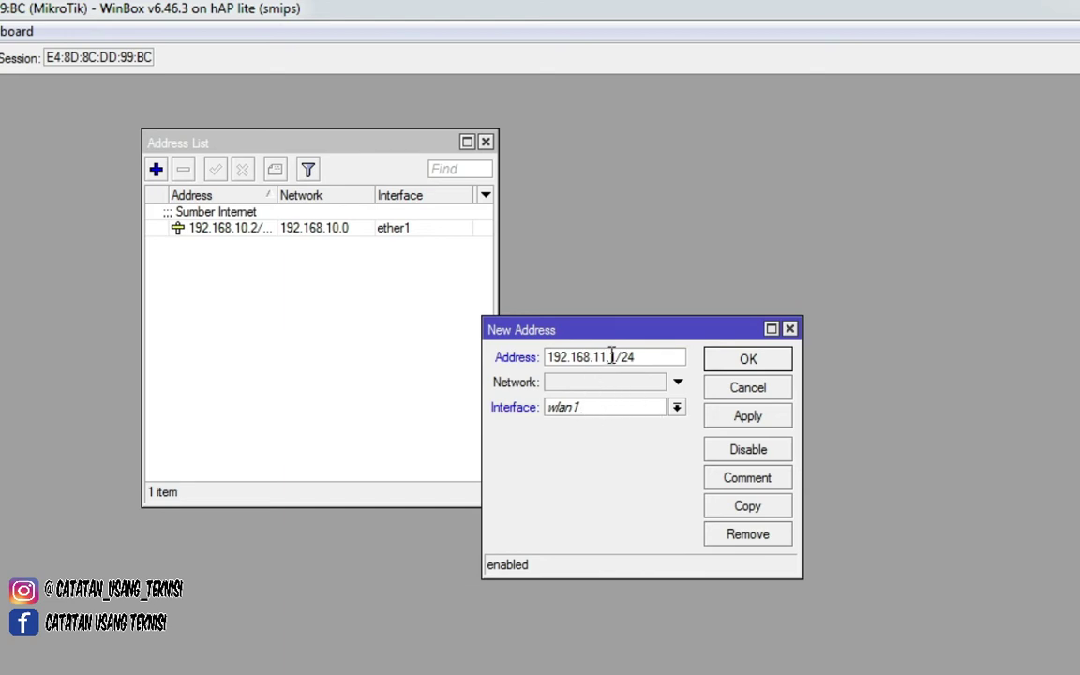
pyautogui.click(748, 419)
pyautogui.click(749, 361)
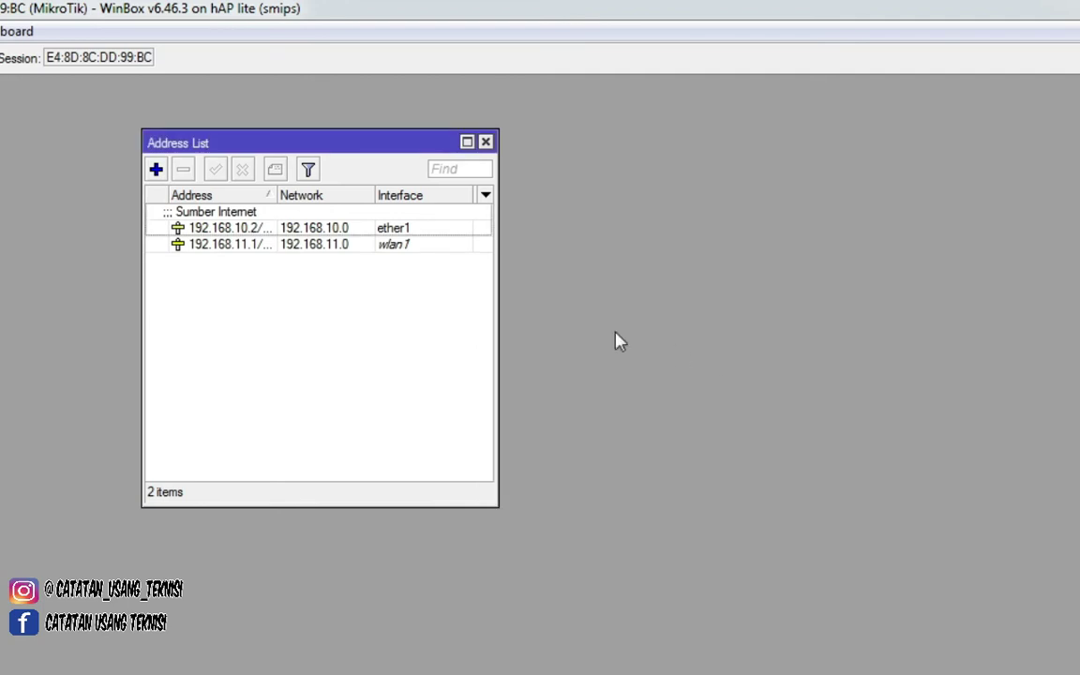
pyautogui.click(394, 245)
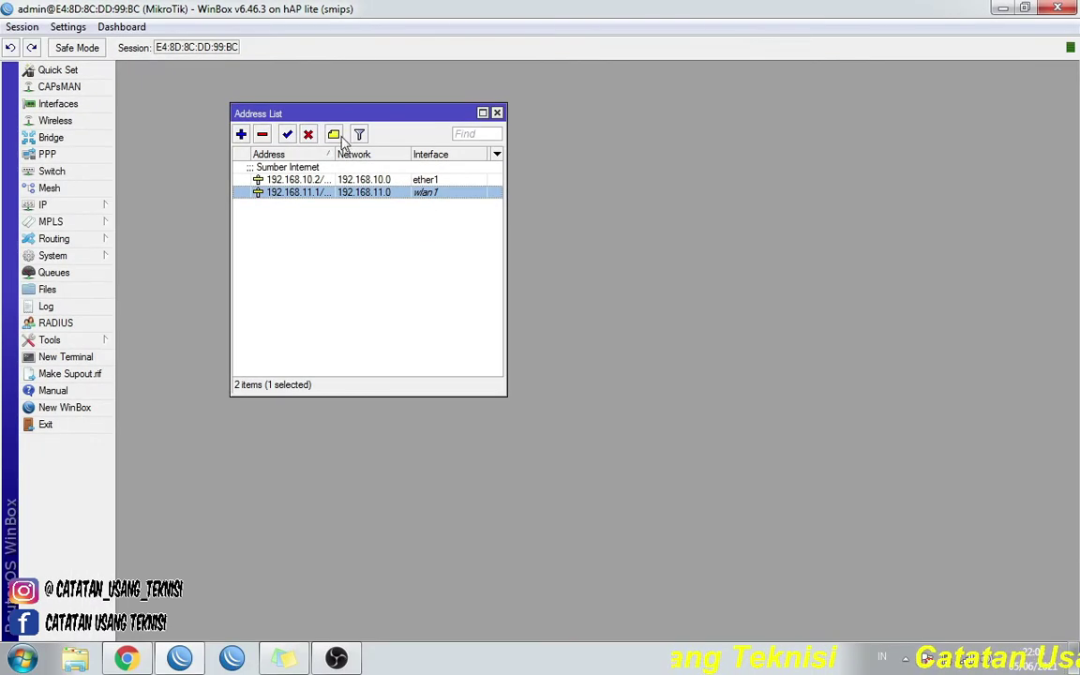
# - Comment the 192.168.11.1/24 address as 'WIFI LAB' and close the Address List
pyautogui.click(334, 136)
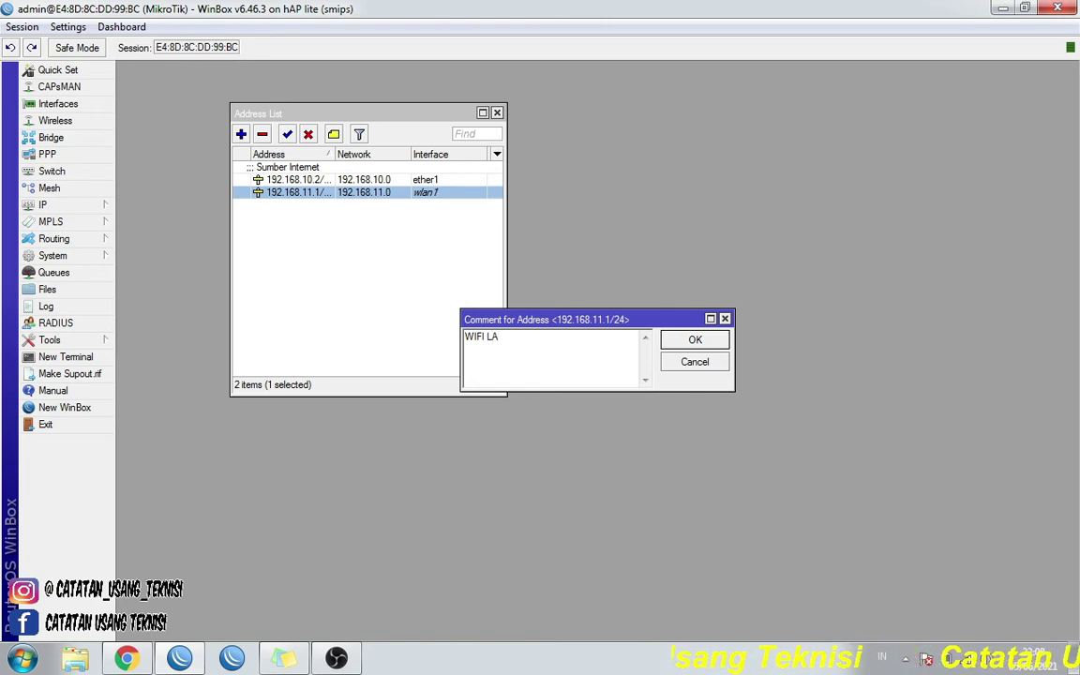
pyautogui.write('B')
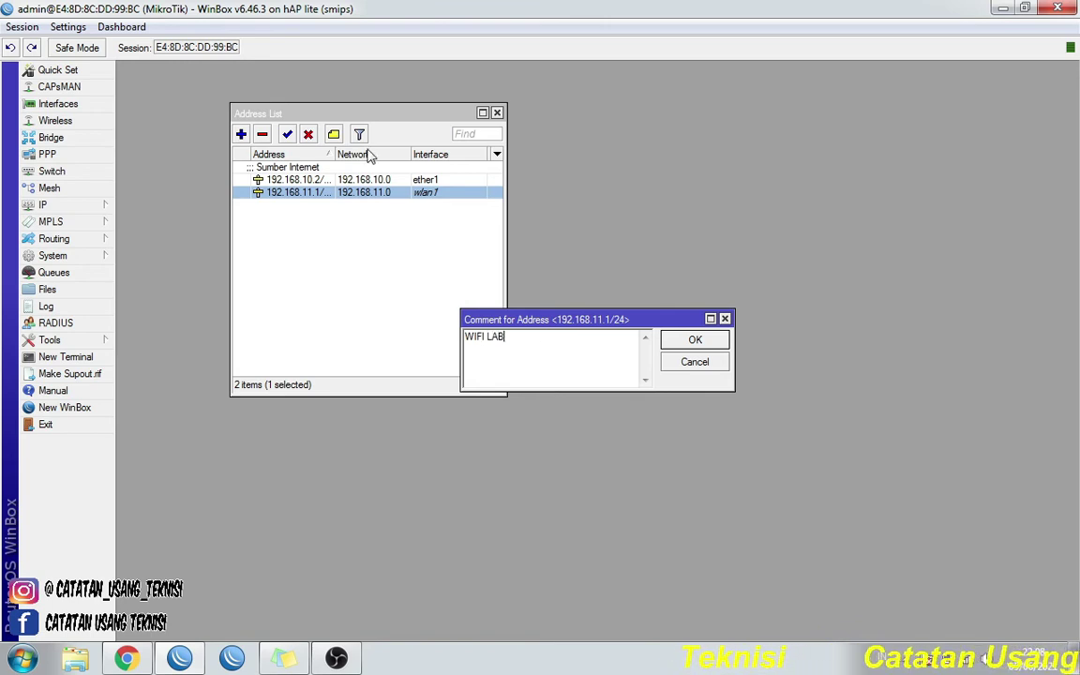
pyautogui.click(695, 342)
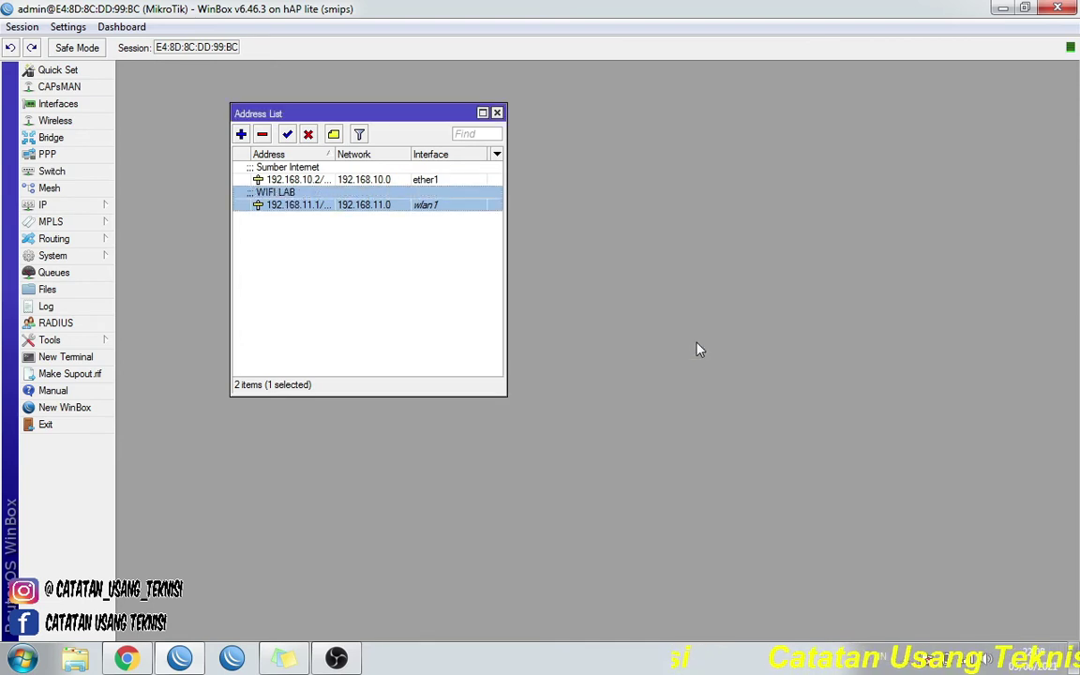
pyautogui.click(498, 113)
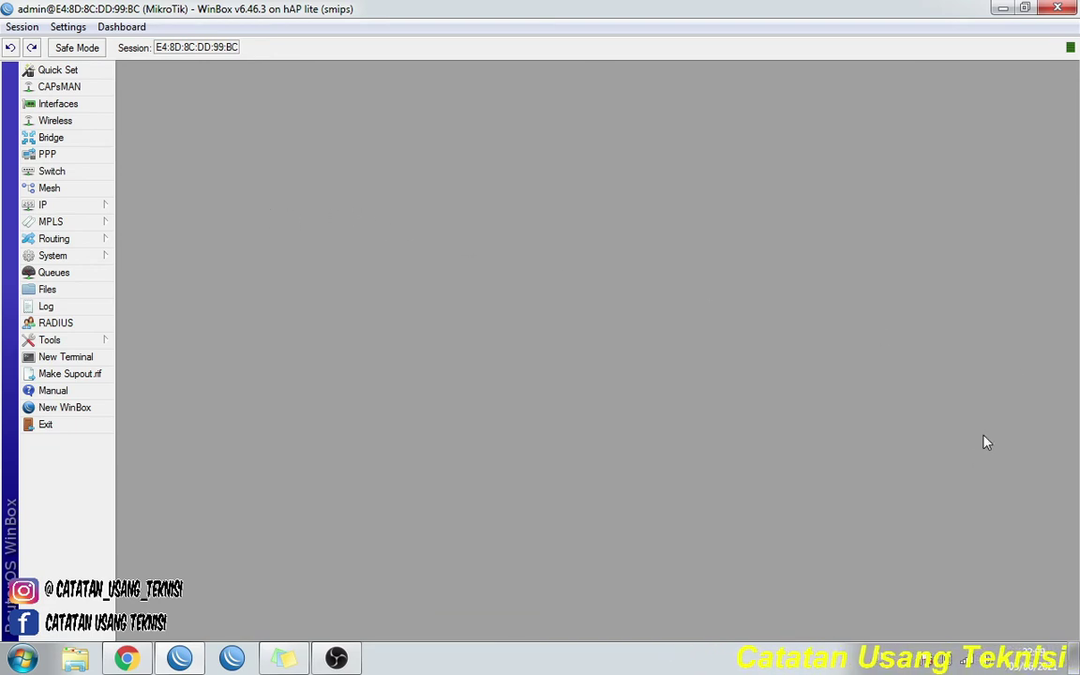
pyautogui.click(65, 207)
pyautogui.click(159, 241)
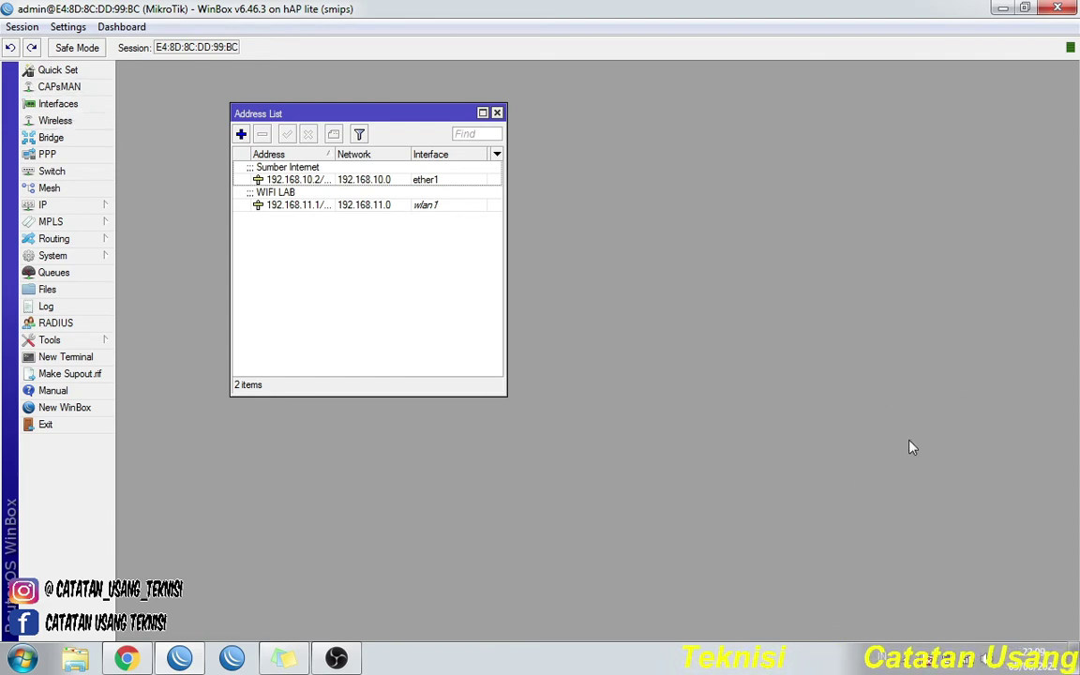
pyautogui.click(497, 114)
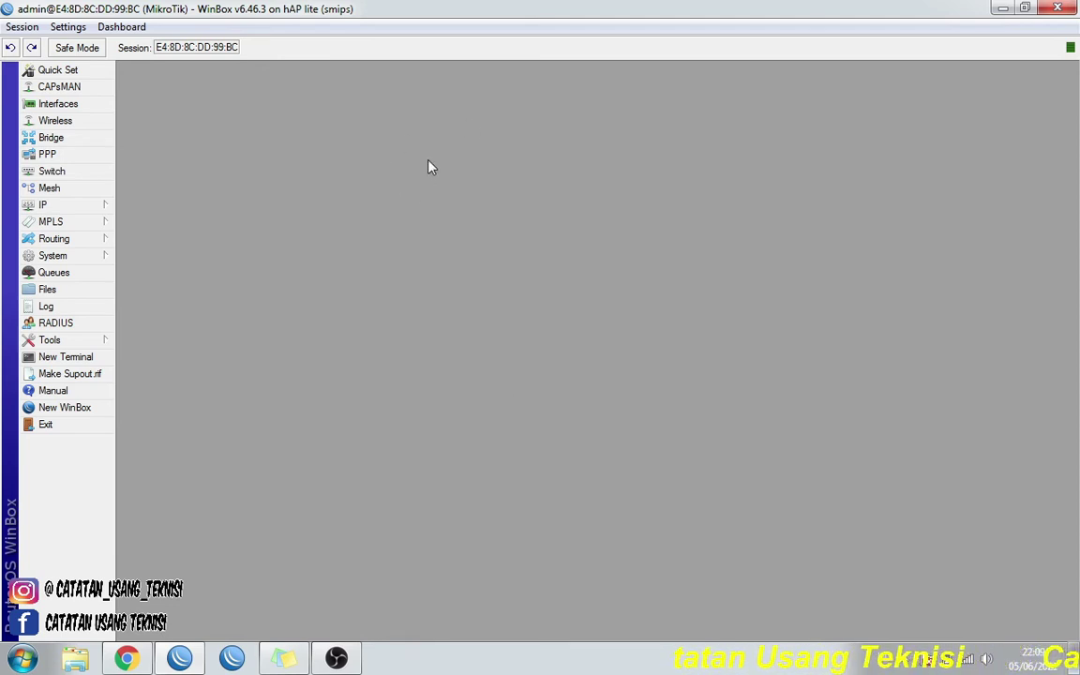
# - Run DHCP Setup on wlan1 with 192.168.11.0/24, gateway 192.168.11.1 and DNS 8.8.8.8
pyautogui.click(92, 208)
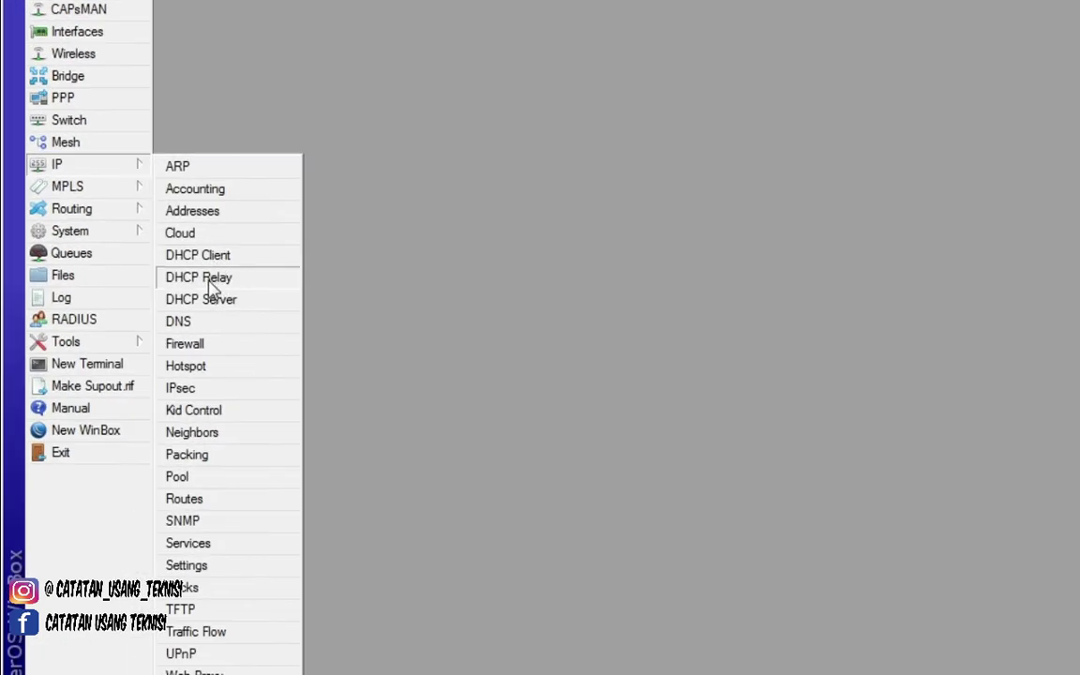
pyautogui.click(231, 302)
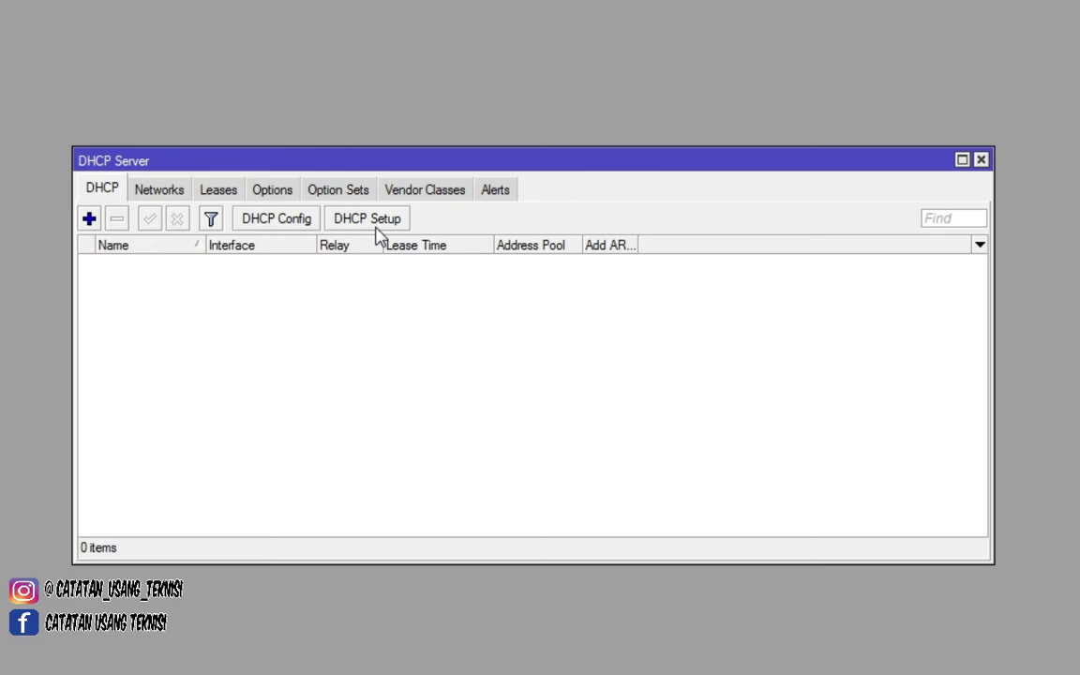
pyautogui.click(379, 235)
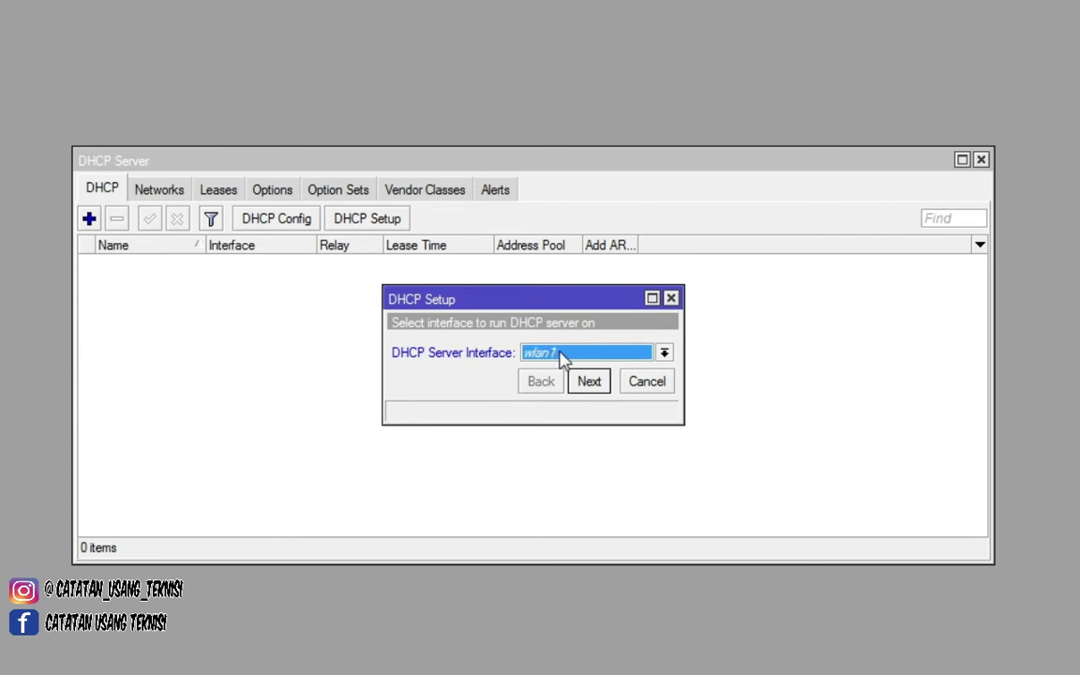
pyautogui.click(596, 392)
pyautogui.click(589, 382)
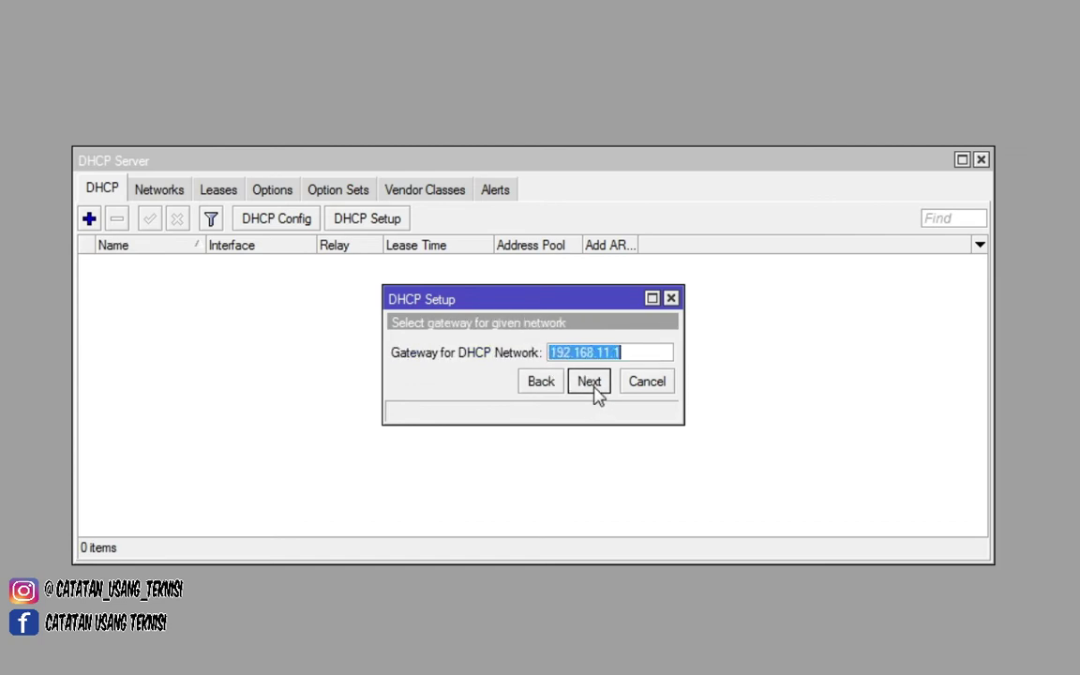
pyautogui.click(589, 381)
pyautogui.click(591, 383)
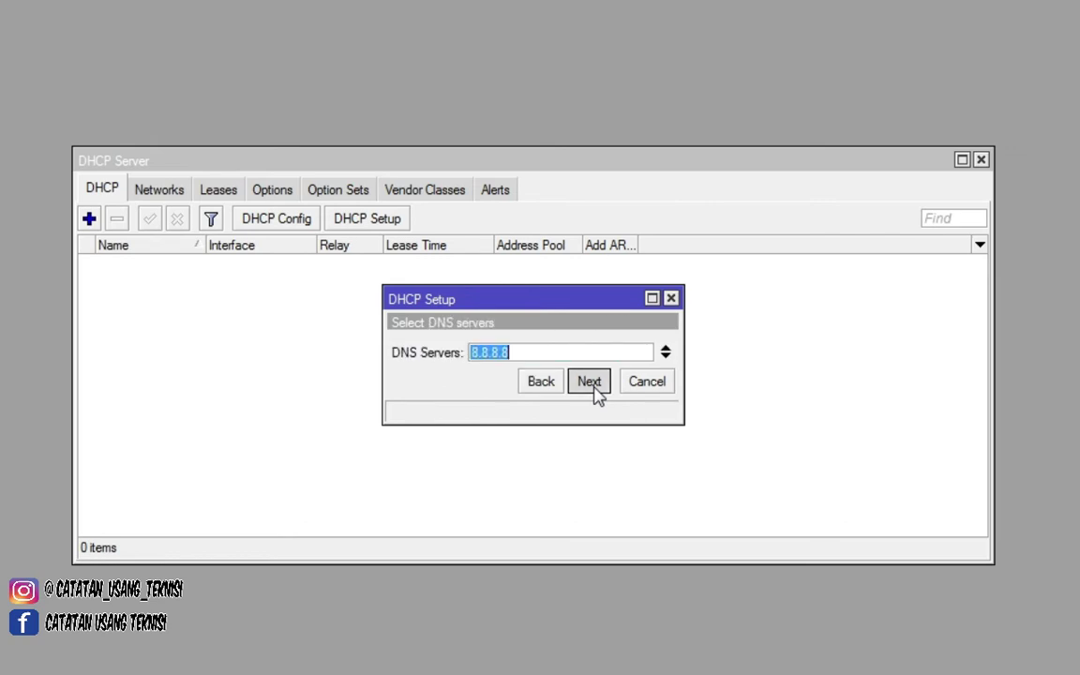
pyautogui.click(591, 383)
pyautogui.click(590, 382)
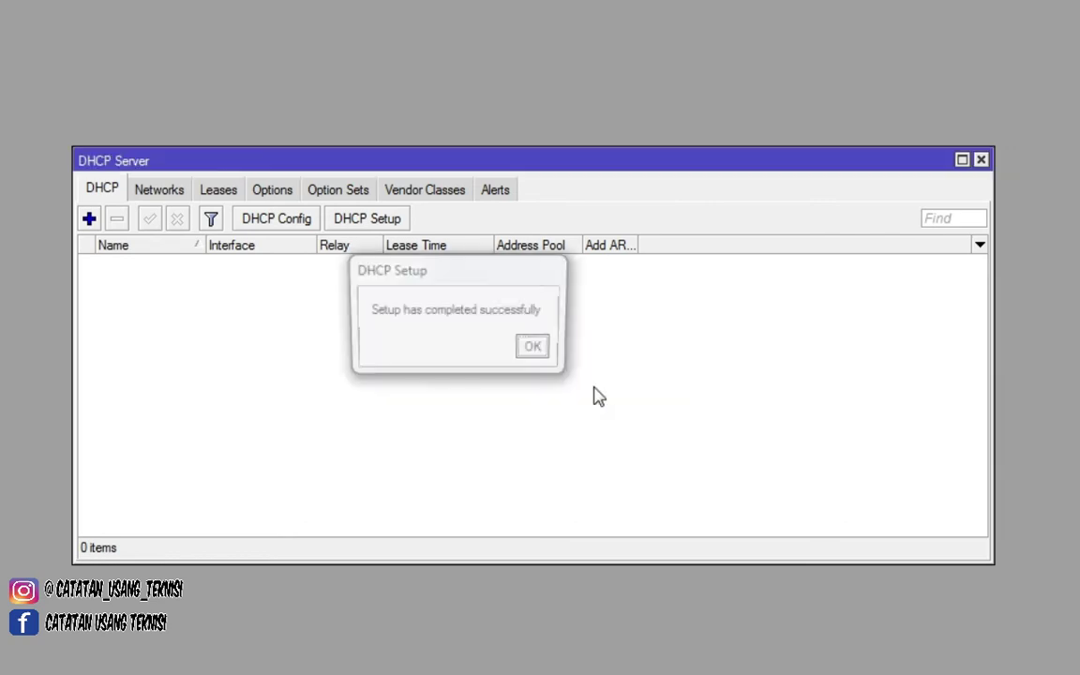
pyautogui.click(534, 349)
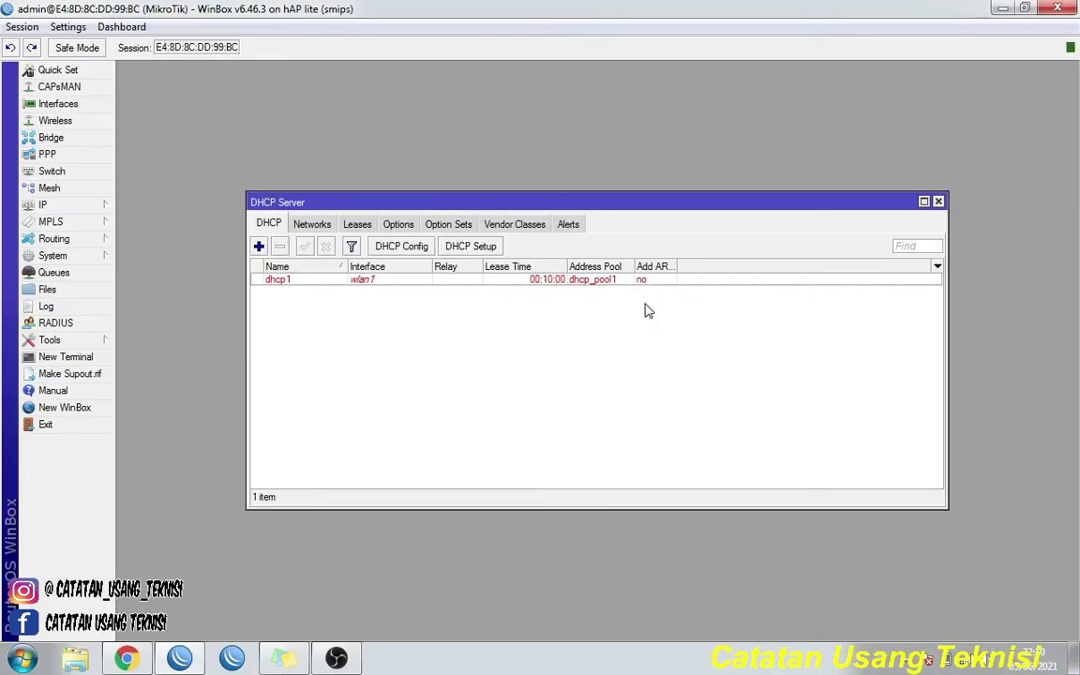
pyautogui.moveTo(665, 203); pyautogui.dragTo(535, 65)
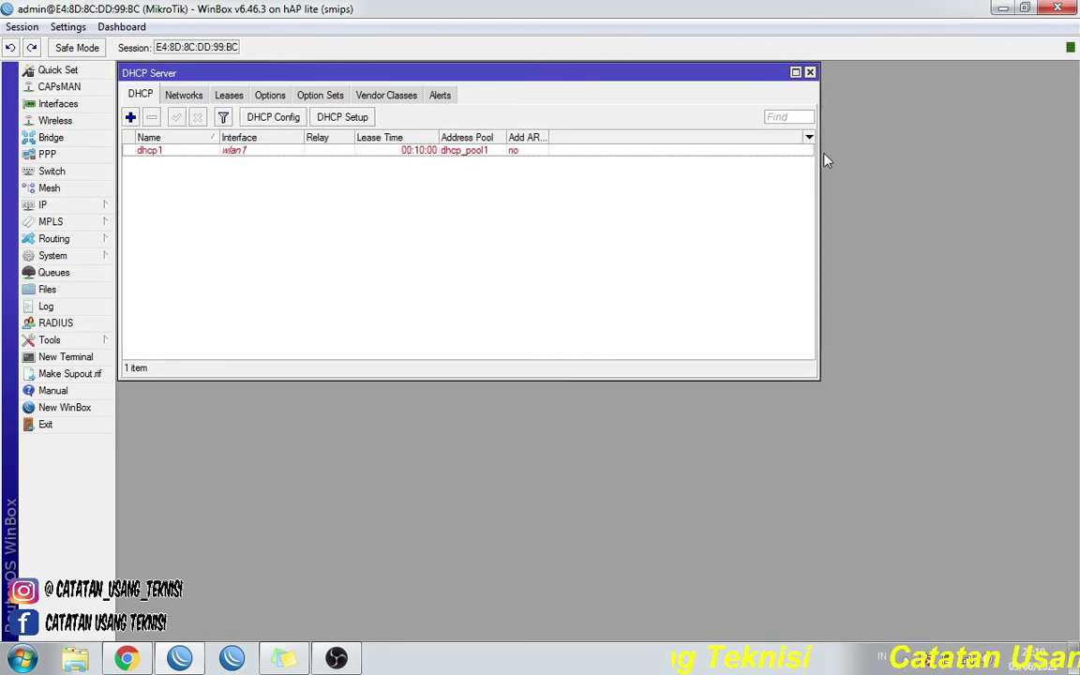
# - Close DHCP Server and open wlan1's settings from the Interfaces list
pyautogui.click(810, 74)
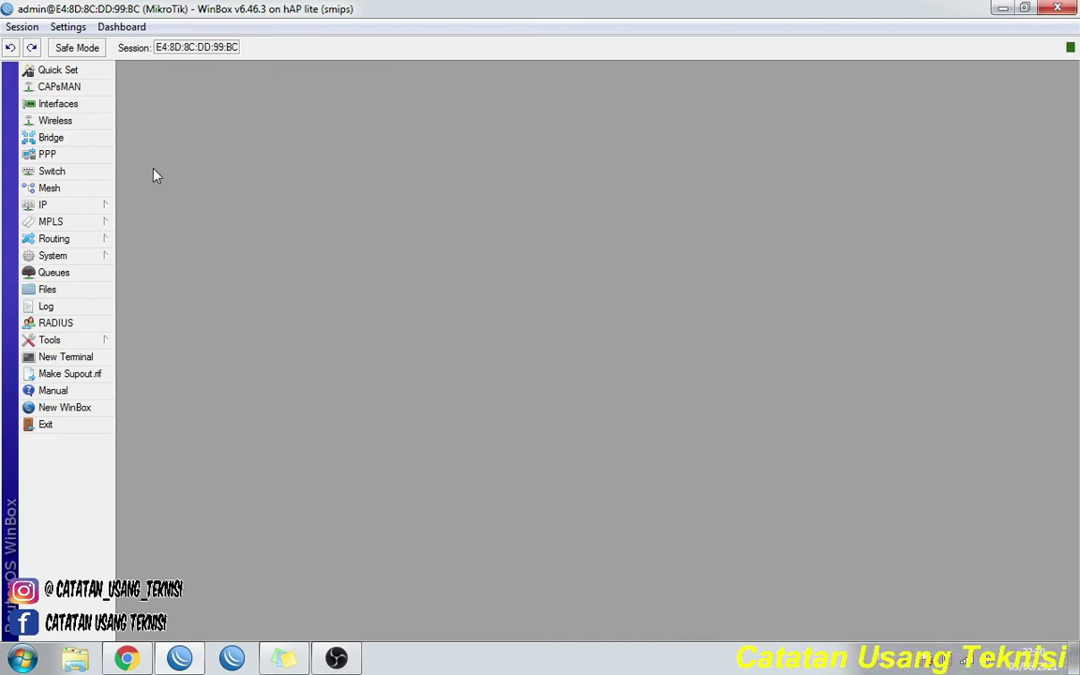
pyautogui.click(89, 107)
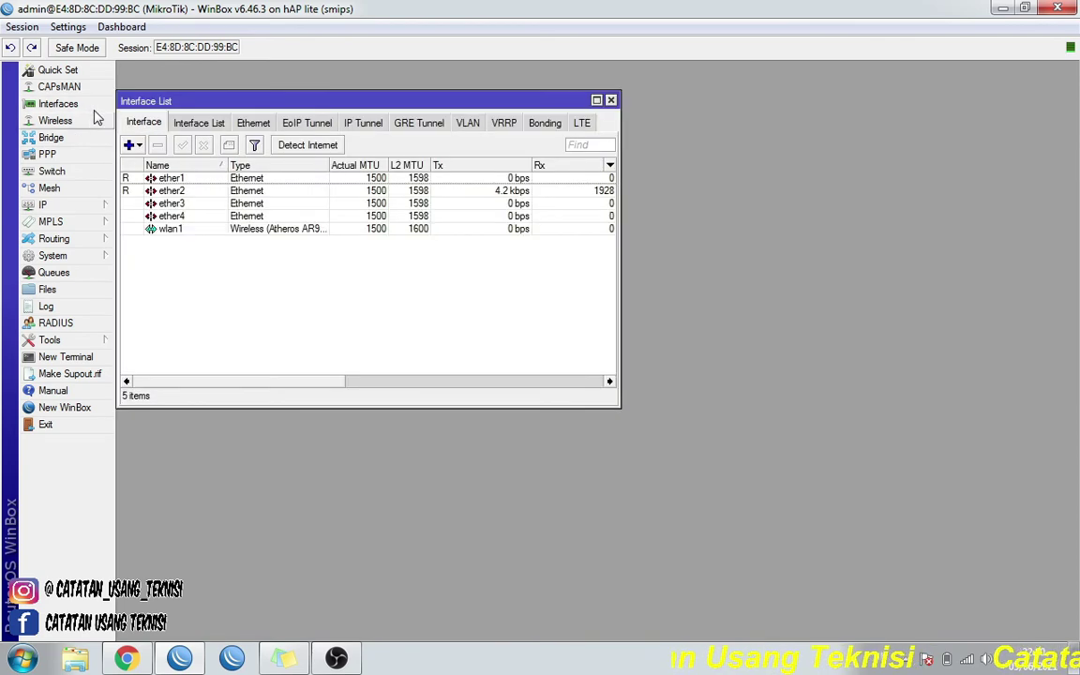
pyautogui.click(251, 230)
pyautogui.doubleClick(253, 233)
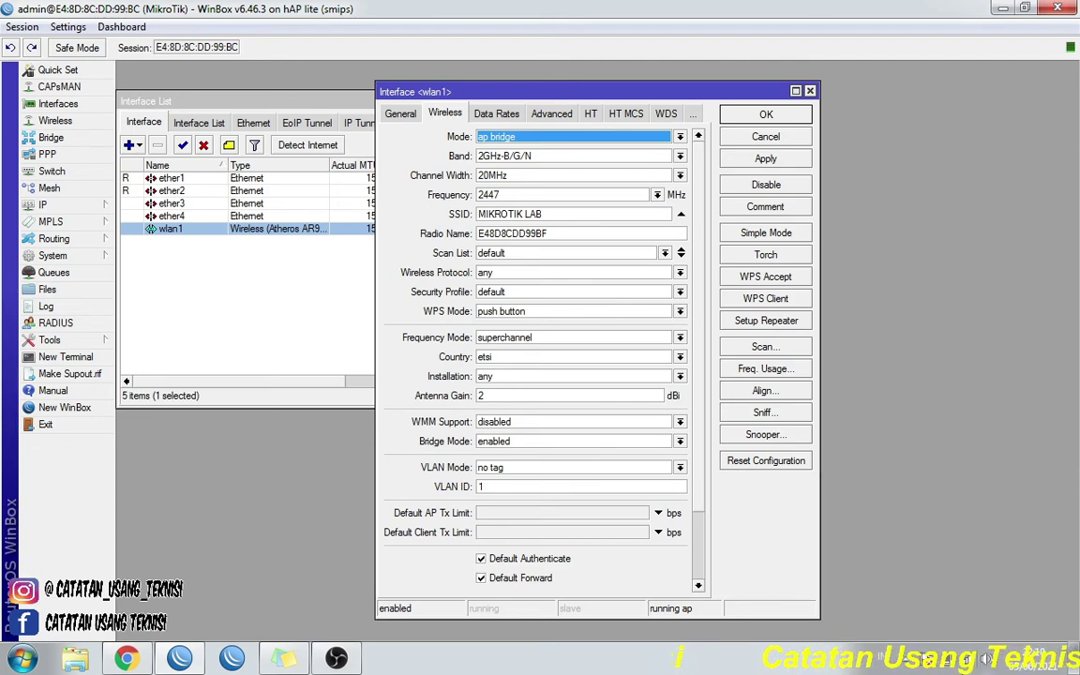
# - Connect the laptop to the MIKROTIK LAB Wi-Fi and dismiss the network location prompt
pyautogui.click(945, 659)
pyautogui.scroll(-5, 975, 542)
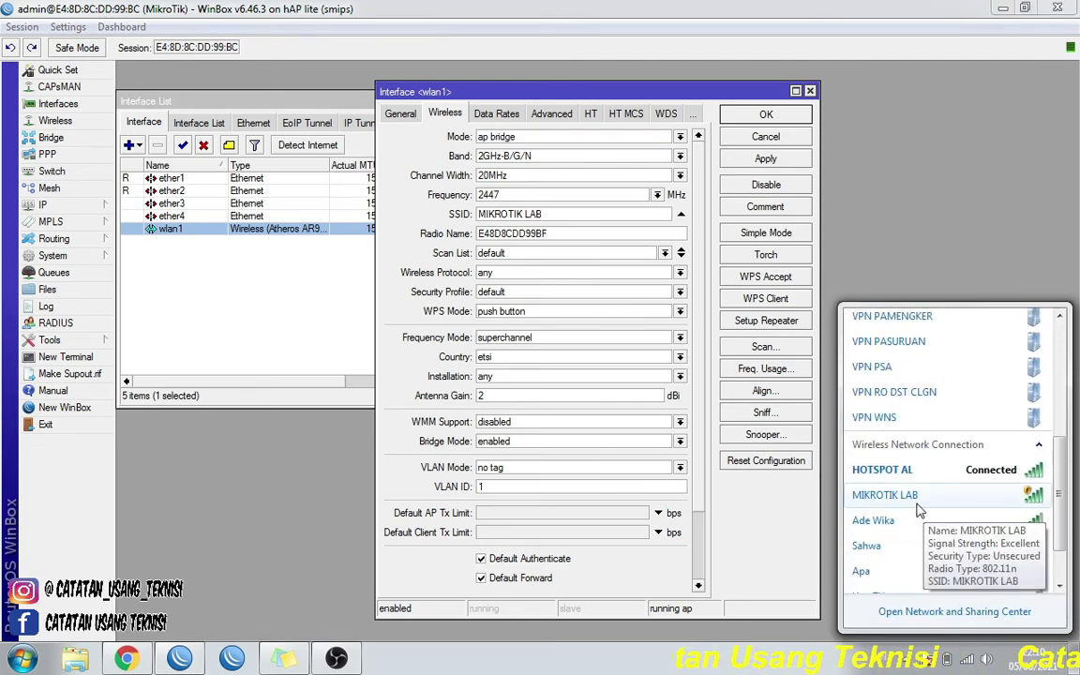
pyautogui.click(886, 494)
pyautogui.click(1013, 558)
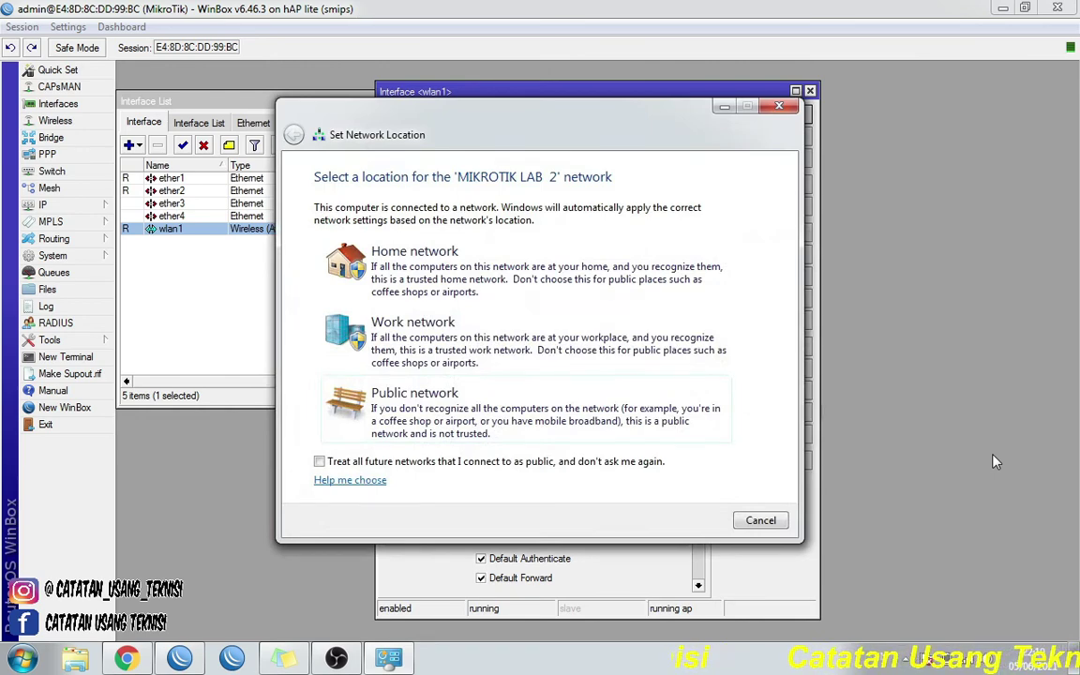
pyautogui.click(759, 521)
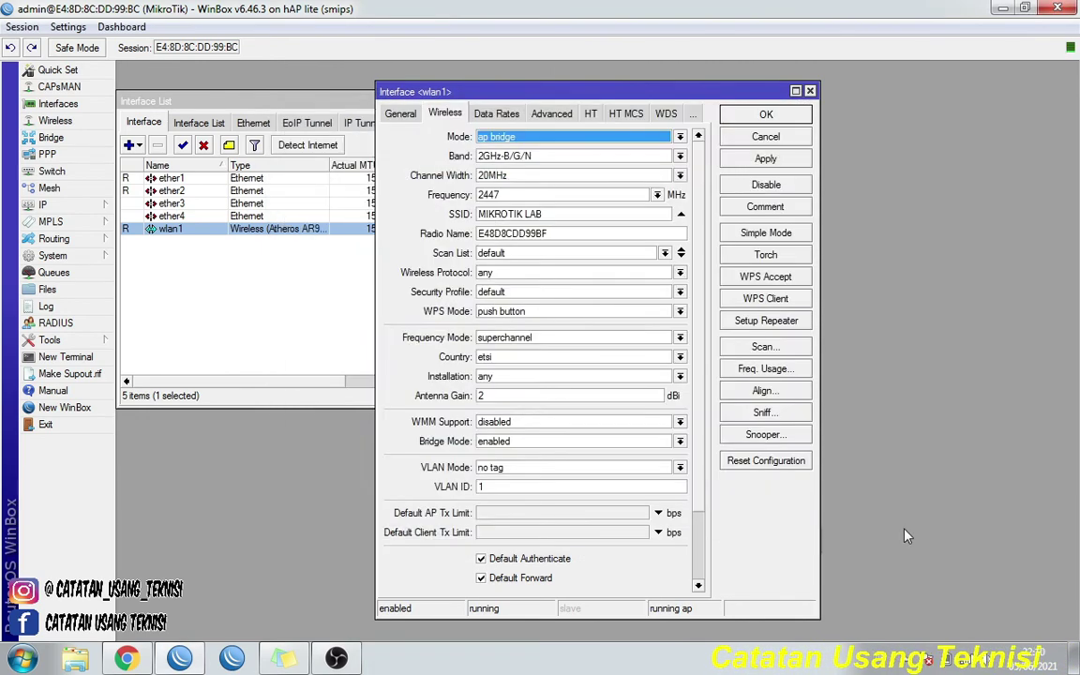
pyautogui.click(129, 660)
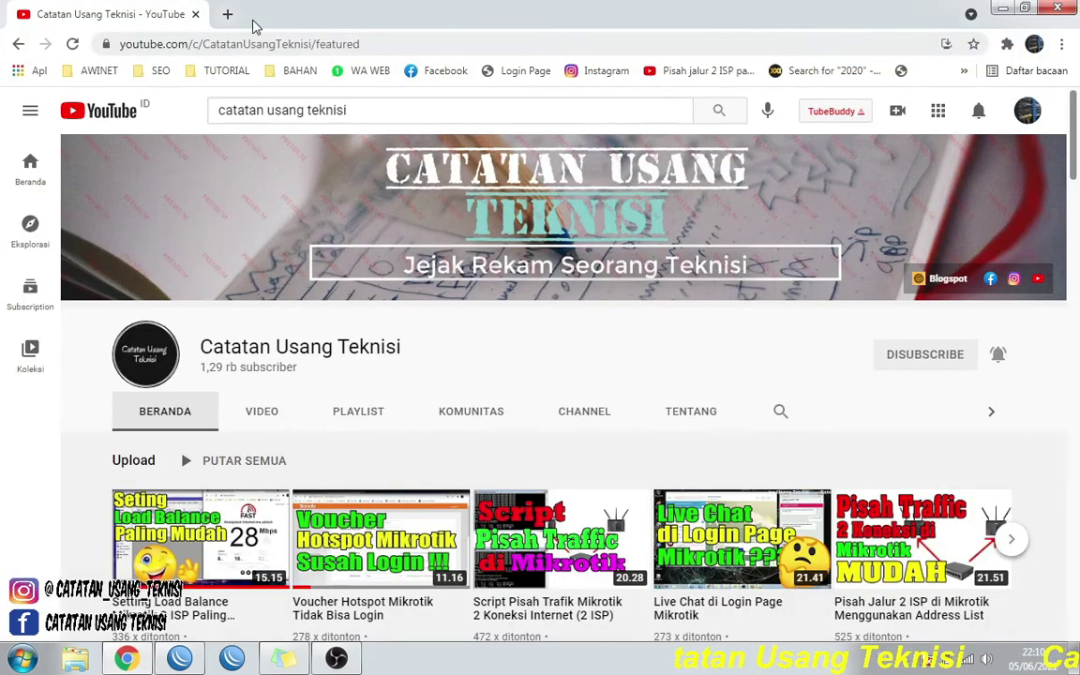
# - Open a new Chrome tab and load youtube.com
pyautogui.click(255, 18)
pyautogui.click(240, 42)
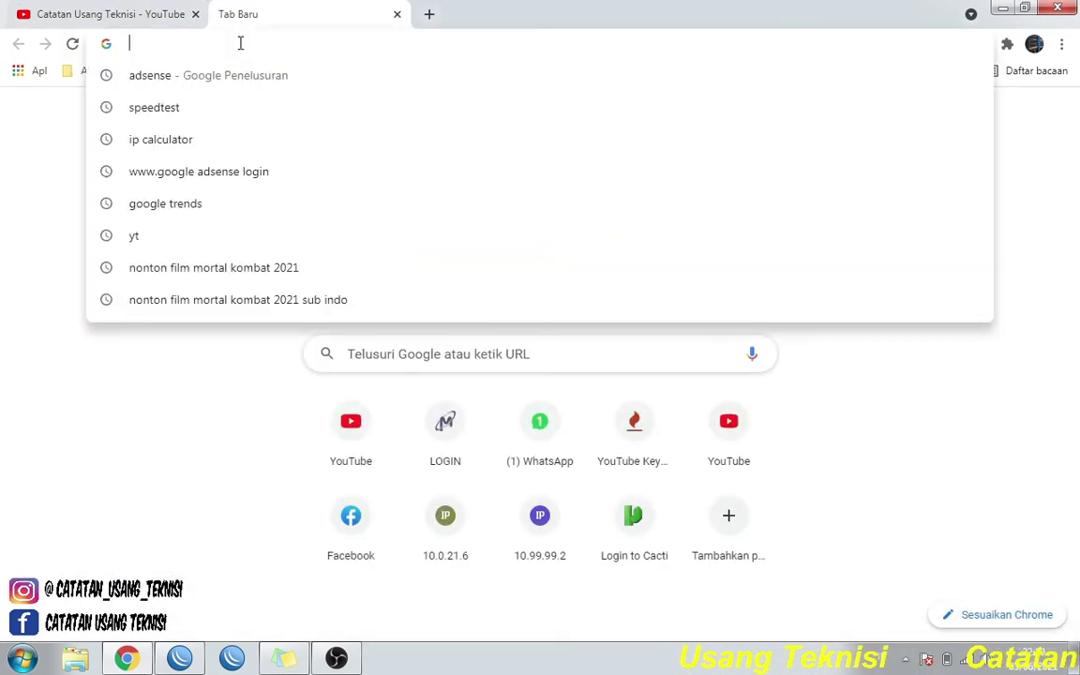
pyautogui.write('SP')
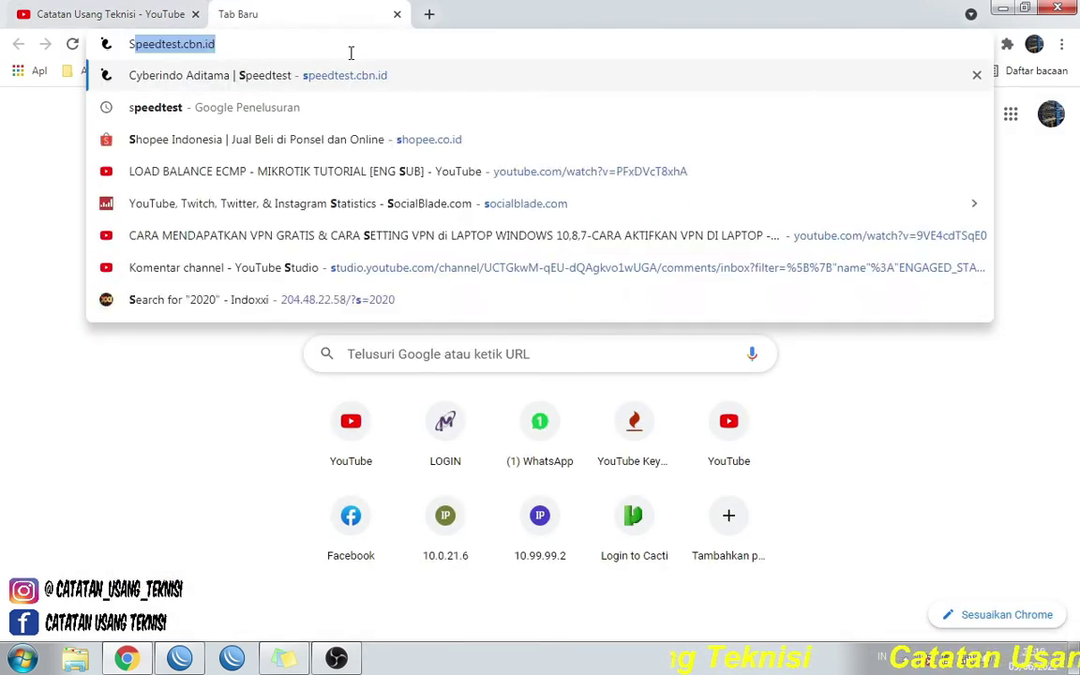
pyautogui.press('BackSpace')
pyautogui.press('BackSpace')
pyautogui.press('BackSpace')
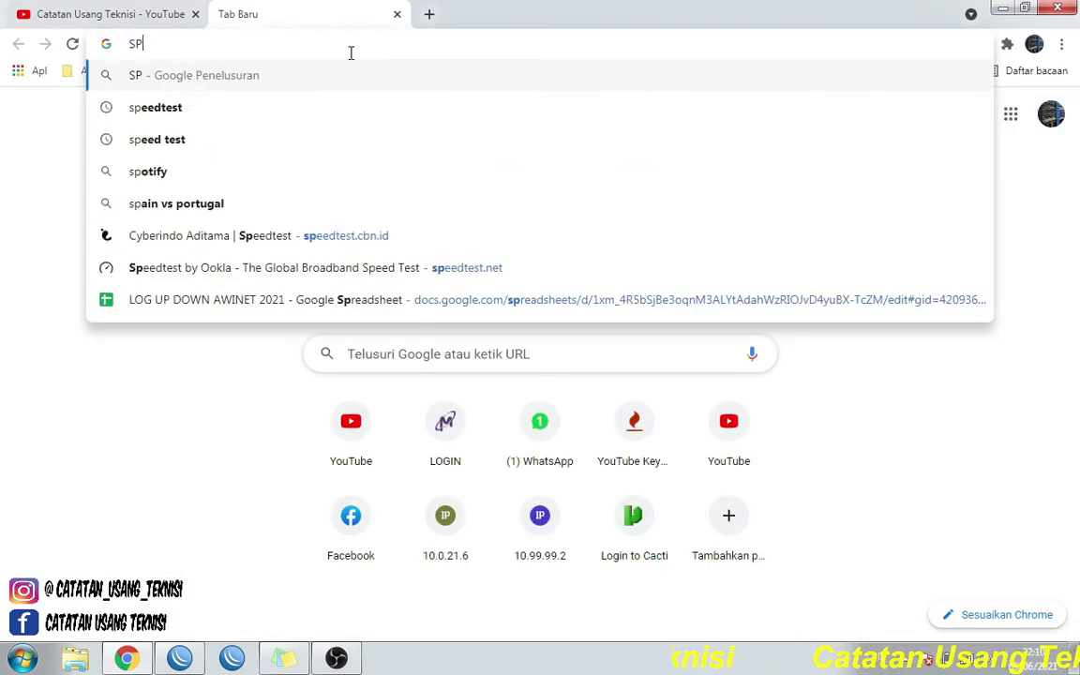
pyautogui.press('Escape')
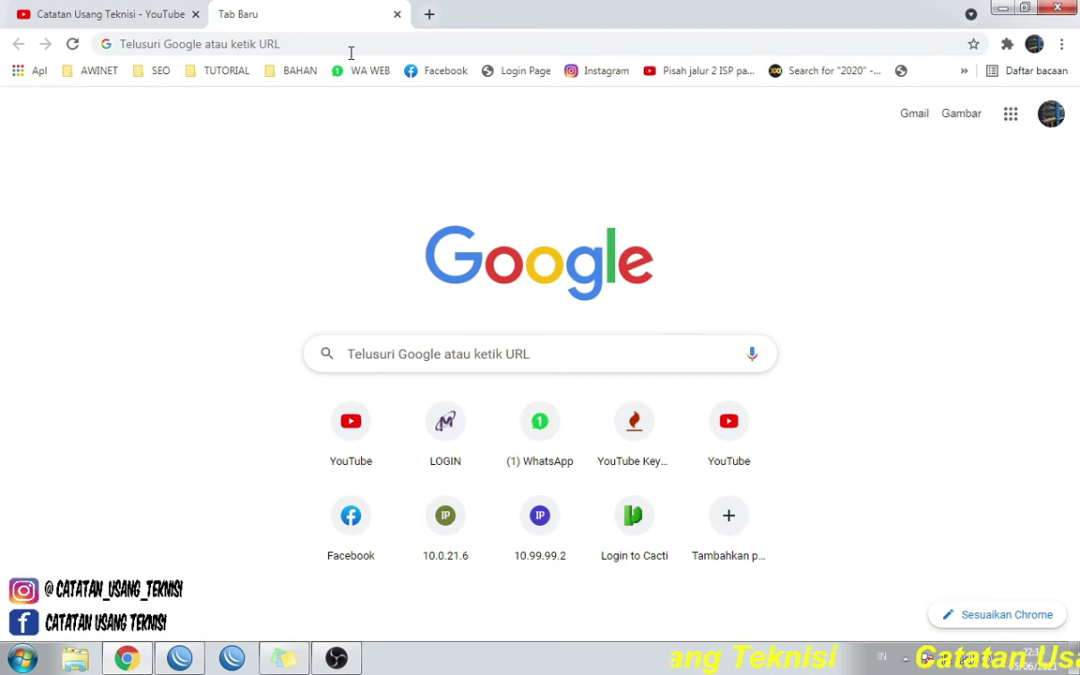
pyautogui.click(351, 44)
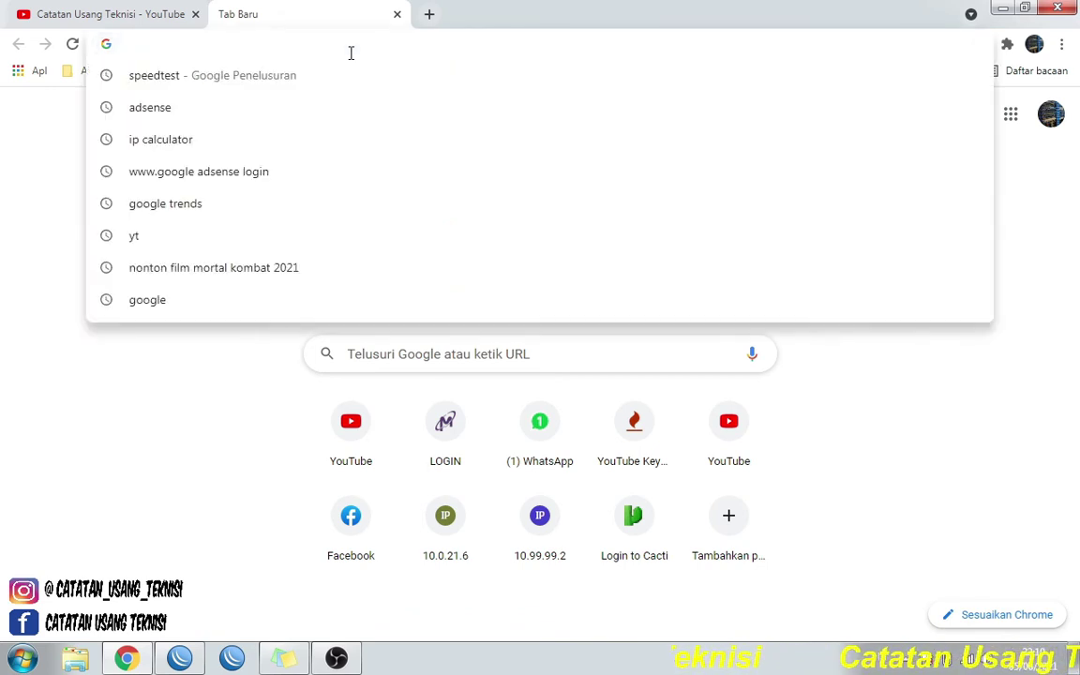
pyautogui.write('youtube')
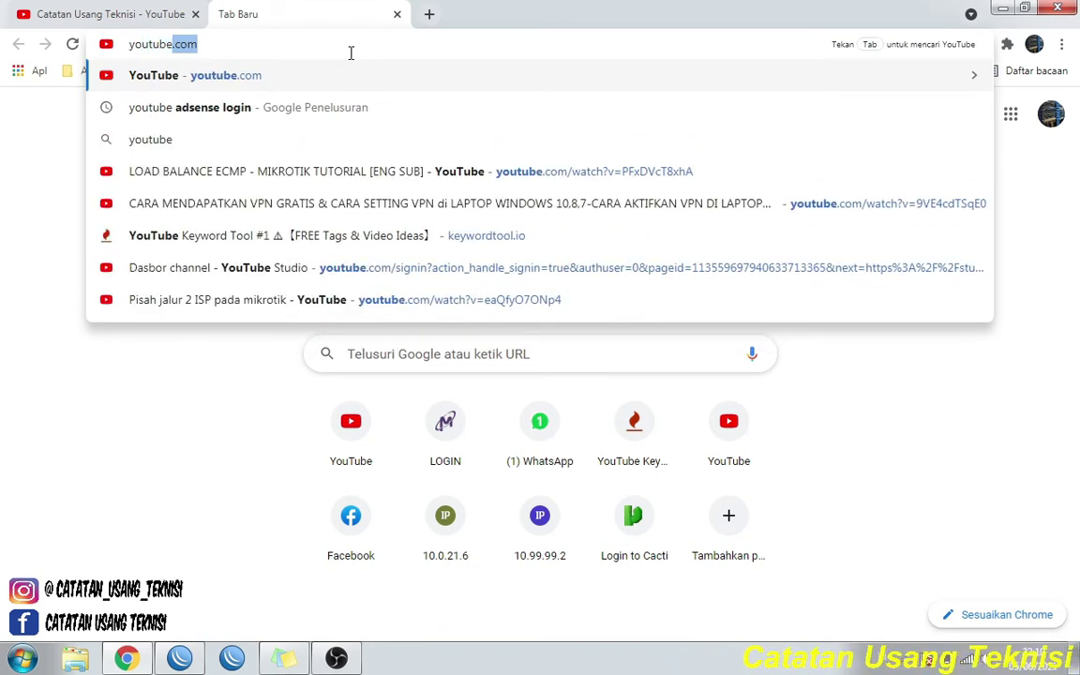
pyautogui.press('Return')
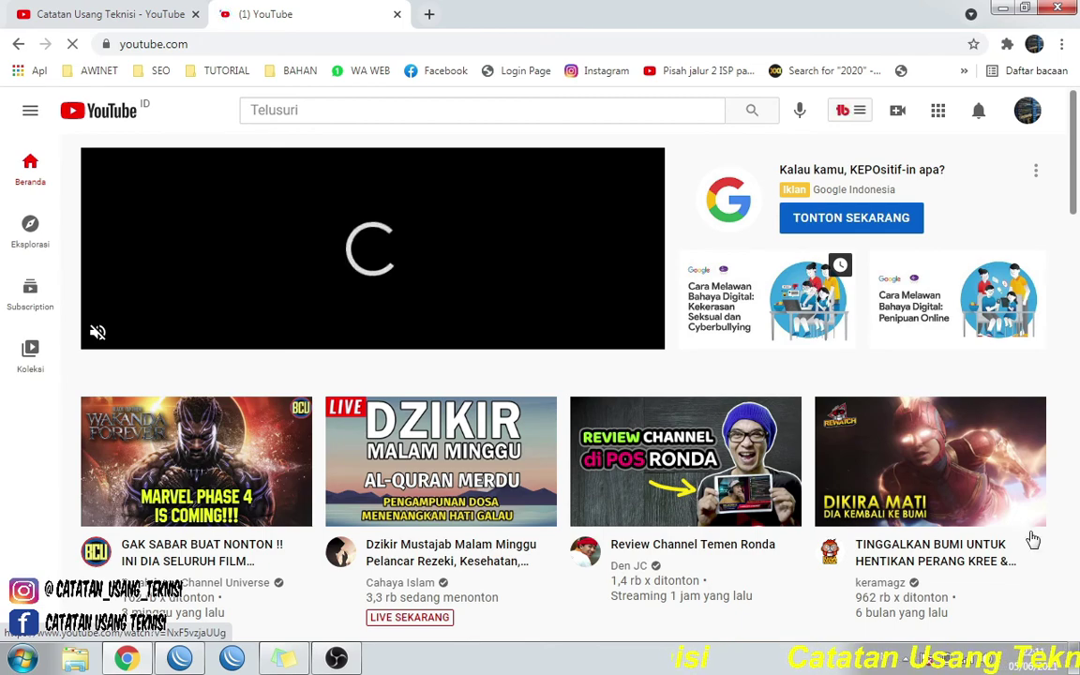
# - Check the MIKROTIK LAB connection in the tray, then return to WinBox's wlan1 settings
pyautogui.click(957, 662)
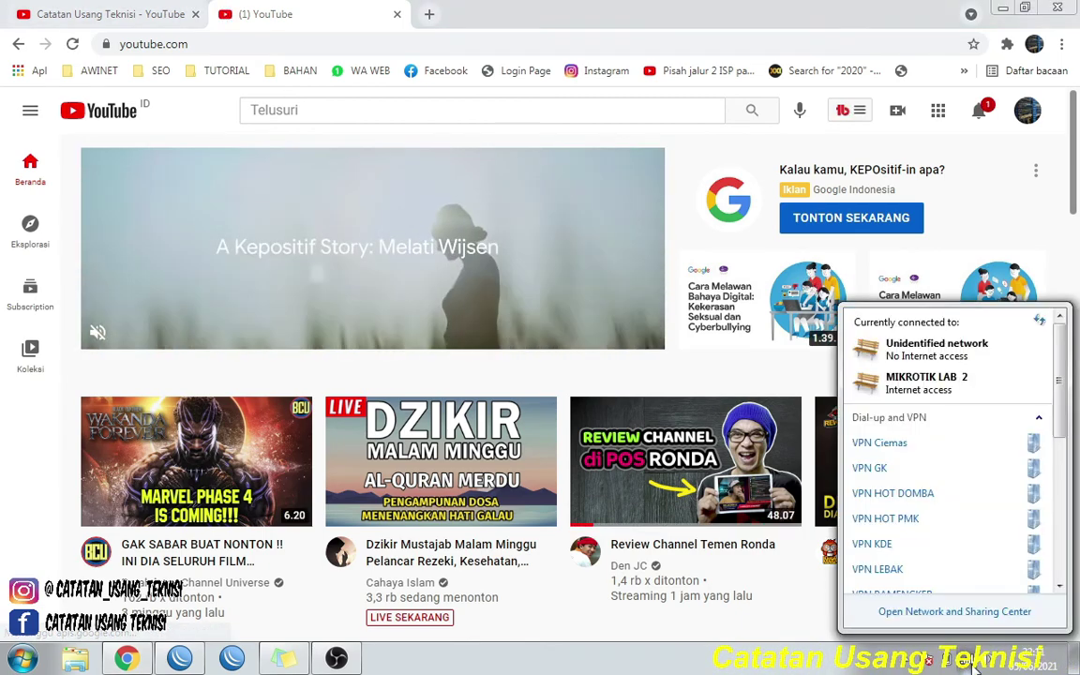
pyautogui.scroll(-5, 997, 572)
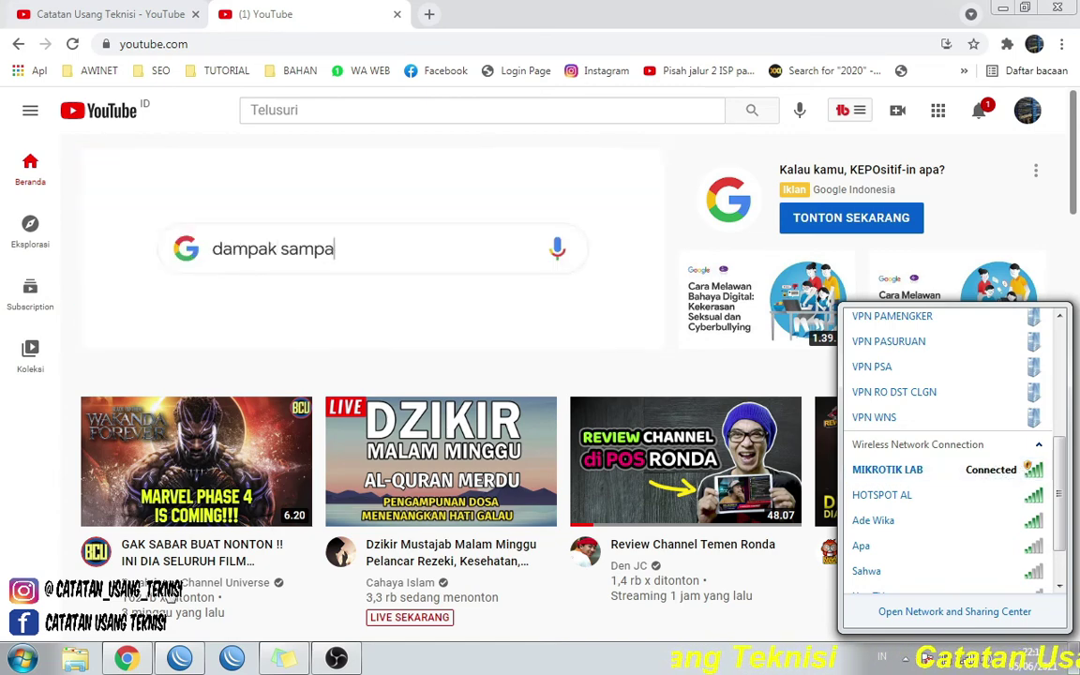
pyautogui.click(182, 660)
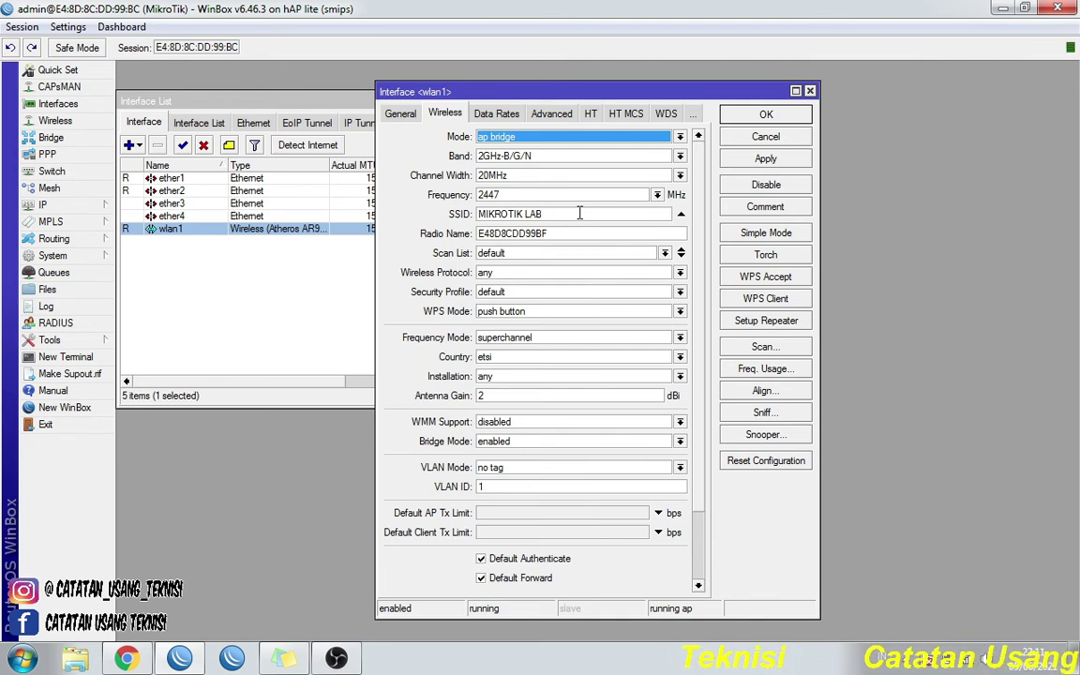
# - Close the Interface <wlan1> settings and the Interface List window, leaving an empty workspace
pyautogui.tripleClick(580, 214)
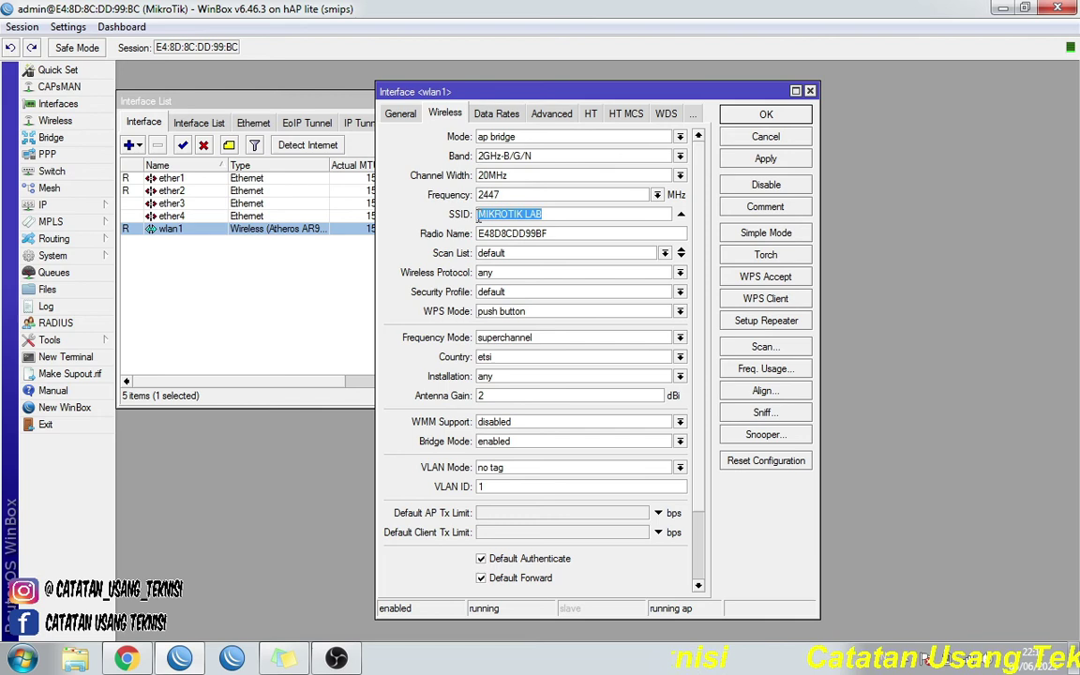
pyautogui.click(811, 91)
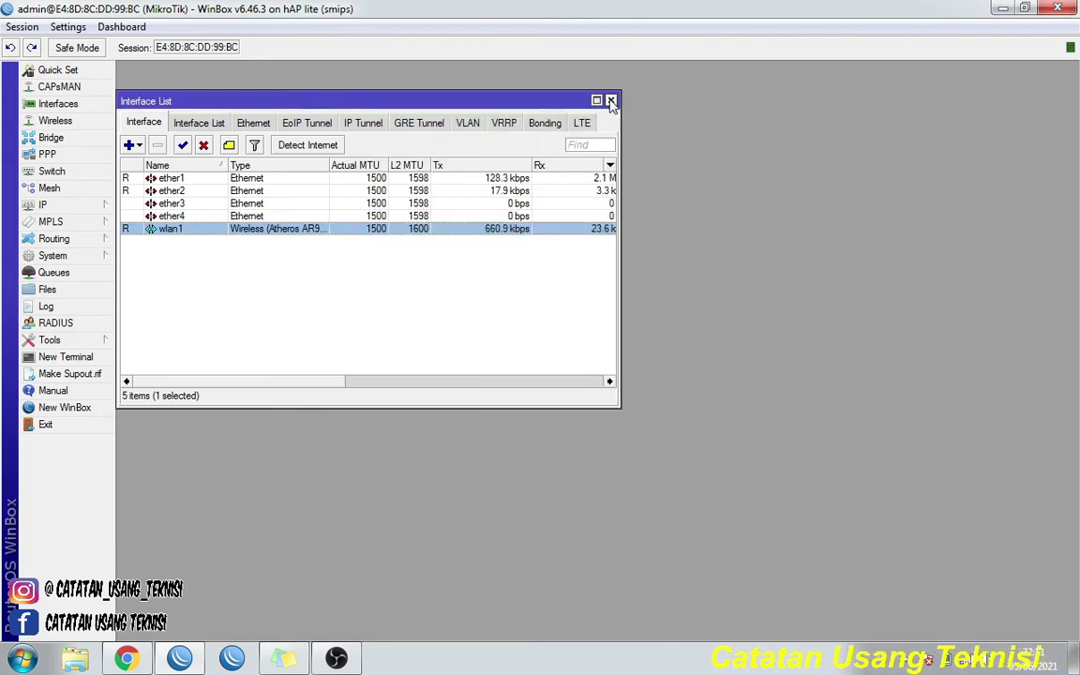
pyautogui.click(612, 101)
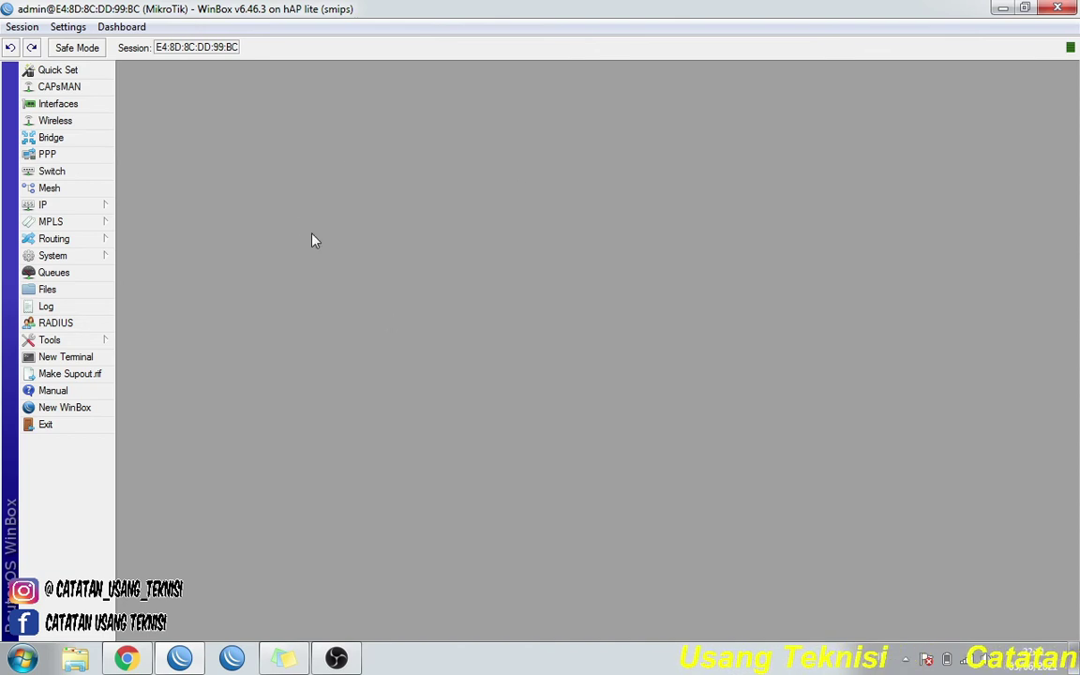
# - Add a Wireless security profile named 'Pass WIFI' with mode set to dynamic keys
pyautogui.click(94, 121)
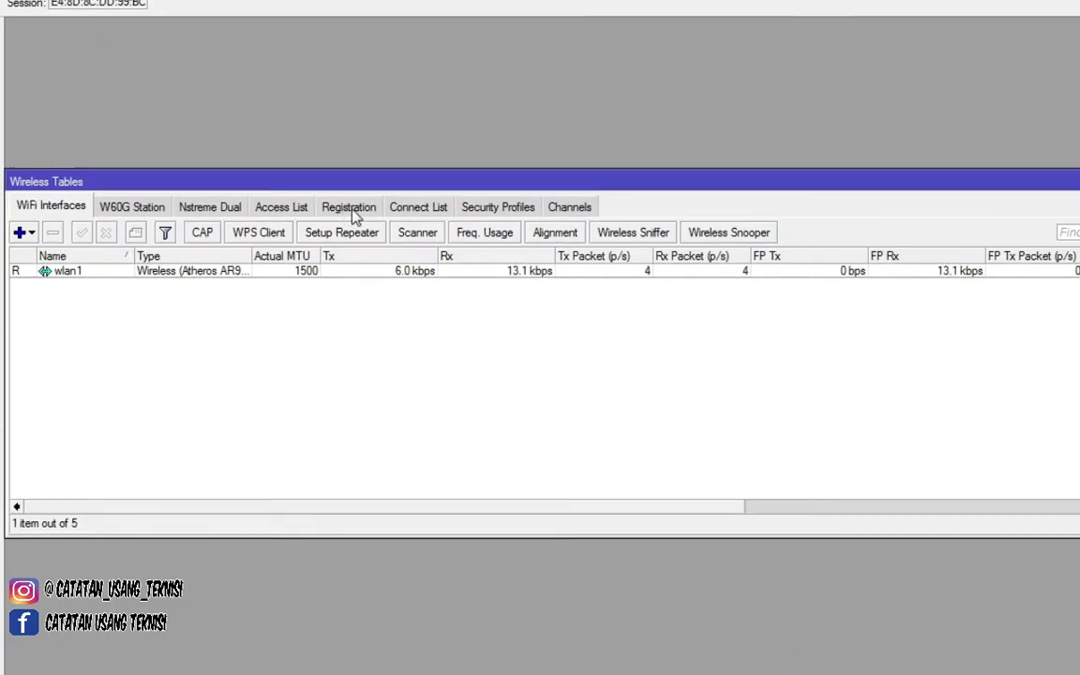
pyautogui.click(497, 210)
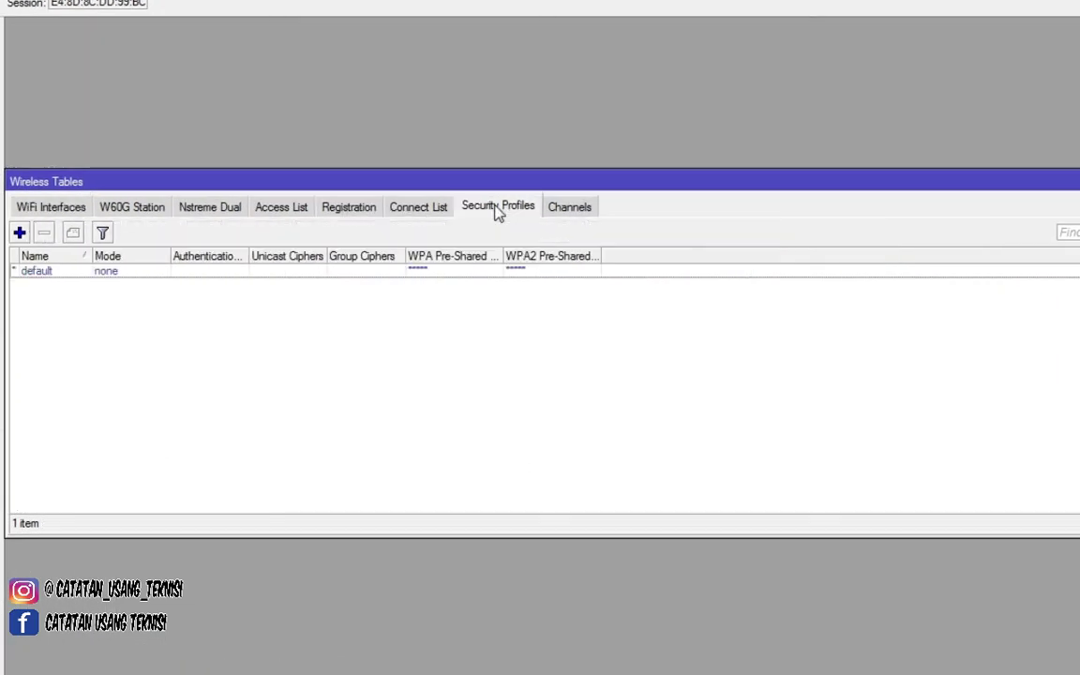
pyautogui.click(24, 236)
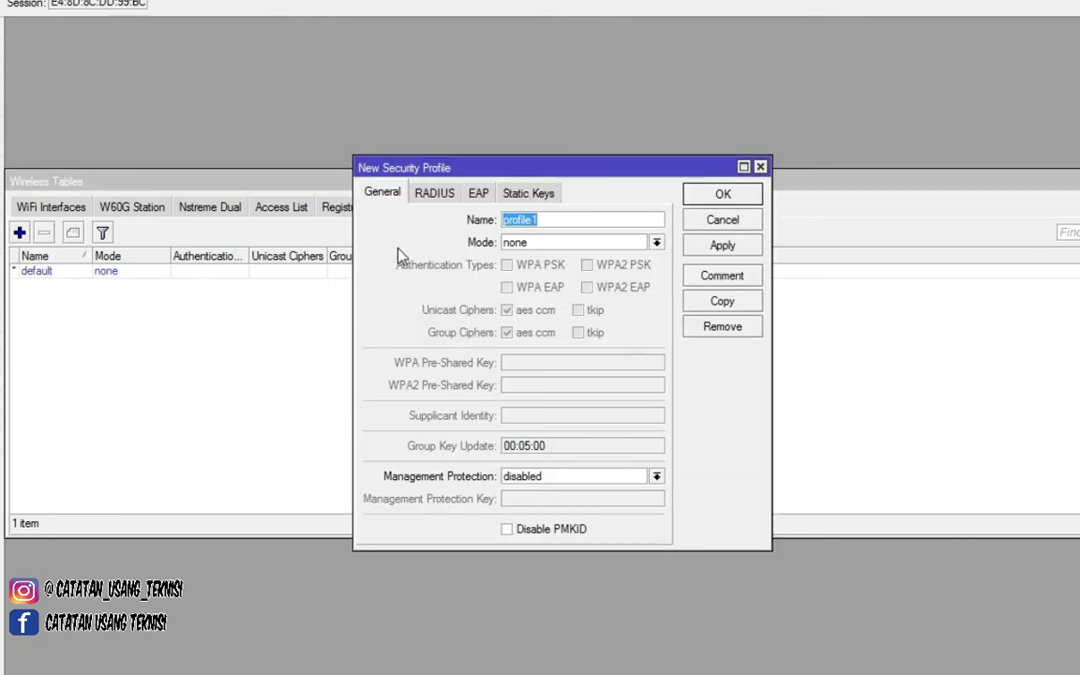
pyautogui.click(559, 219)
pyautogui.moveTo(559, 220); pyautogui.dragTo(504, 222)
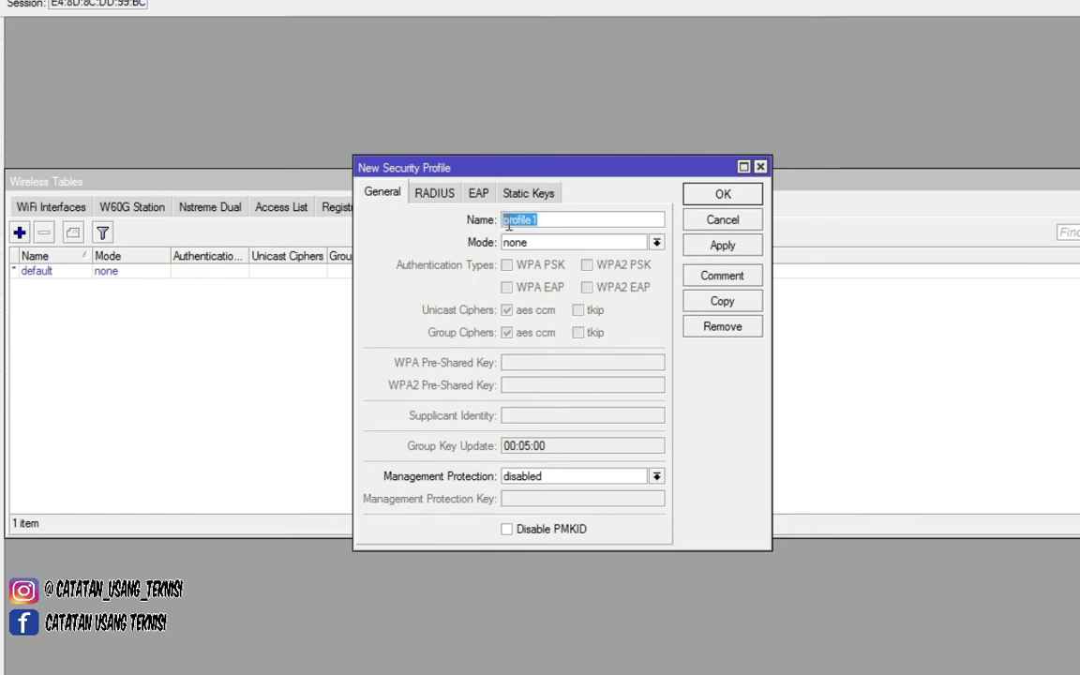
pyautogui.write('ha')
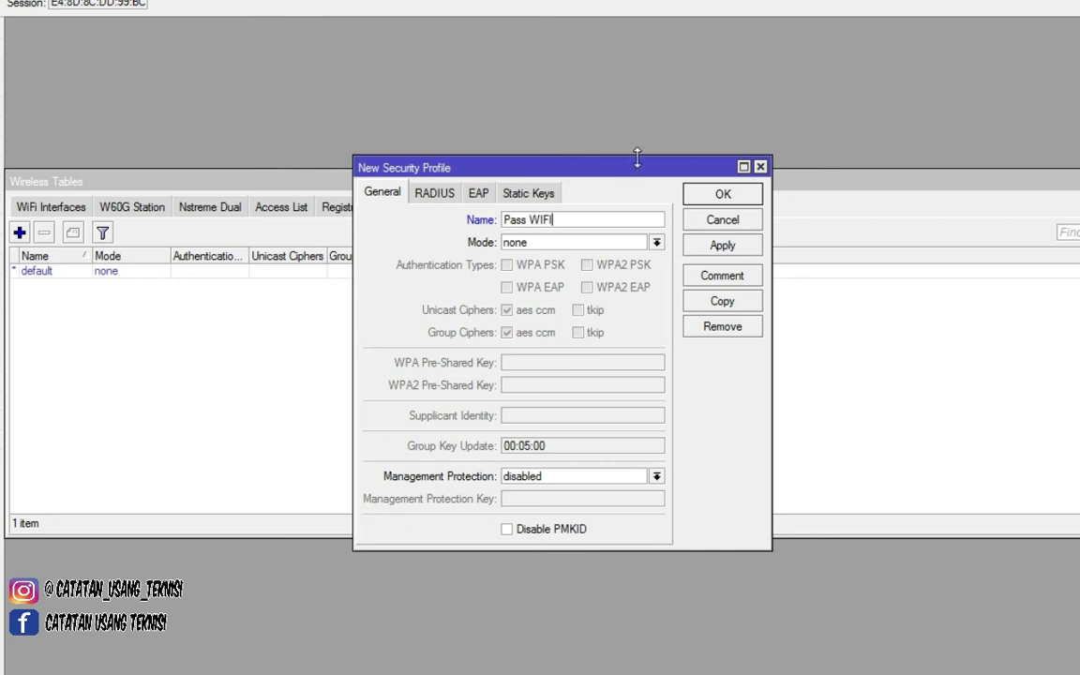
pyautogui.click(656, 244)
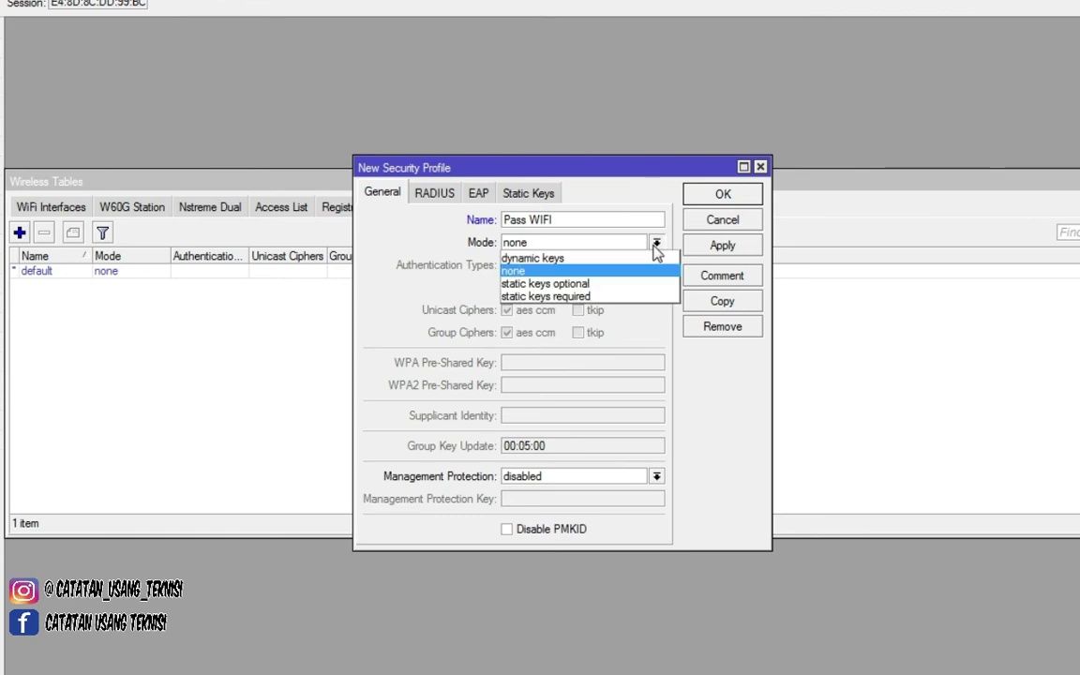
pyautogui.click(630, 259)
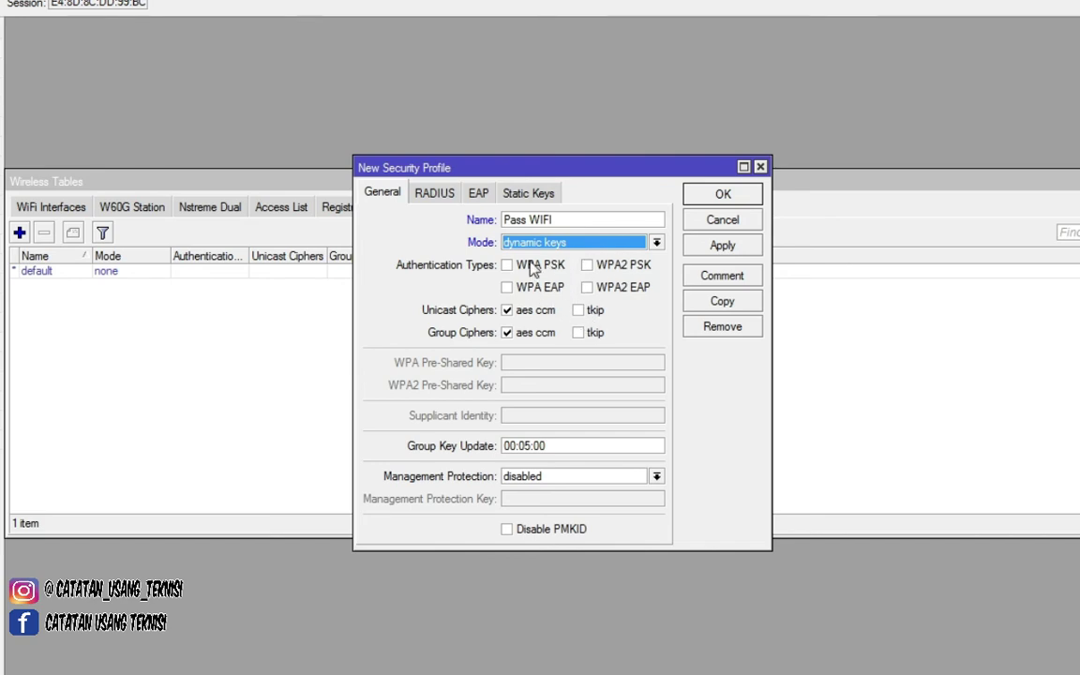
# - Enable WPA PSK/EAP and WPA2 PSK/EAP, enter pre-shared keys, and dismiss the key-length error
pyautogui.click(537, 267)
pyautogui.click(549, 291)
pyautogui.click(587, 267)
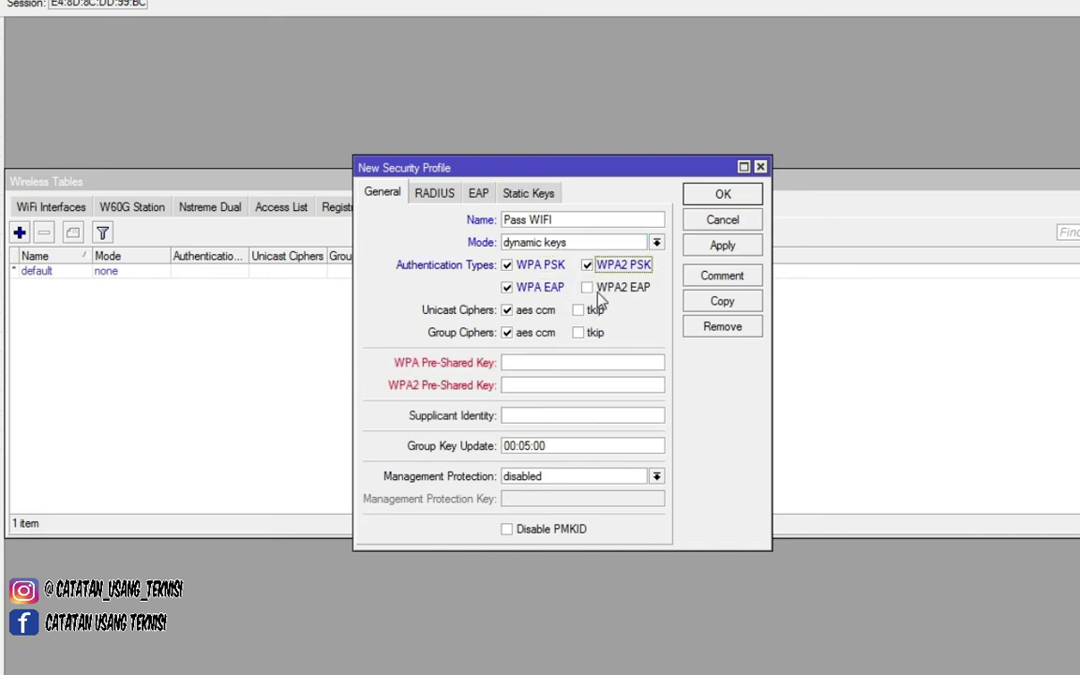
pyautogui.click(600, 291)
pyautogui.click(536, 365)
pyautogui.click(543, 386)
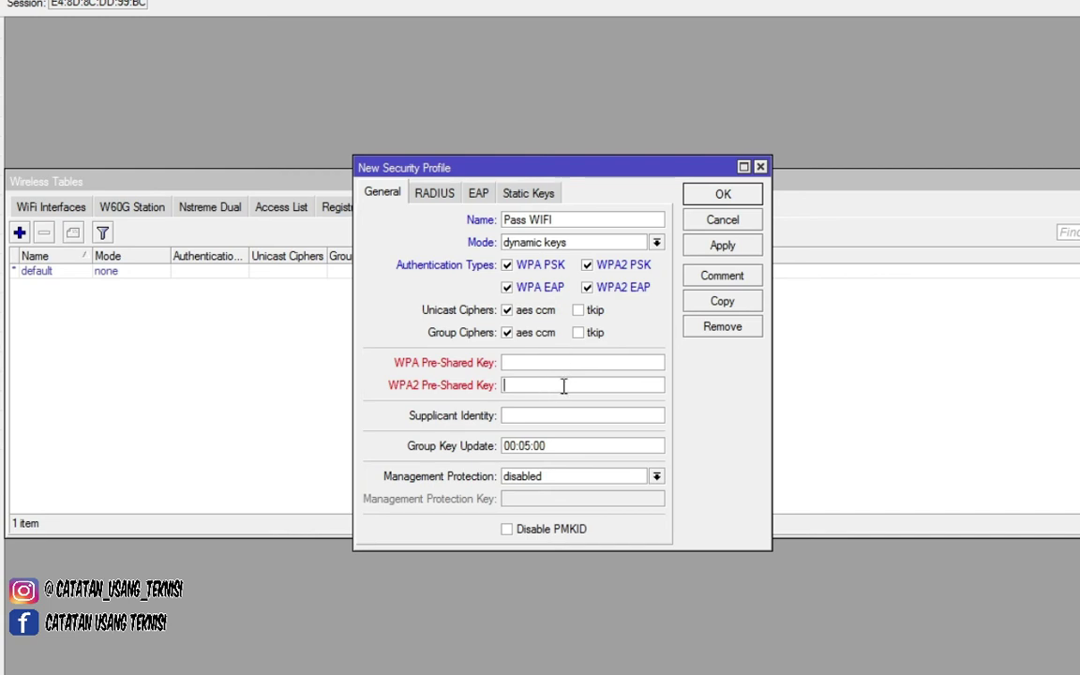
pyautogui.click(563, 362)
pyautogui.click(700, 244)
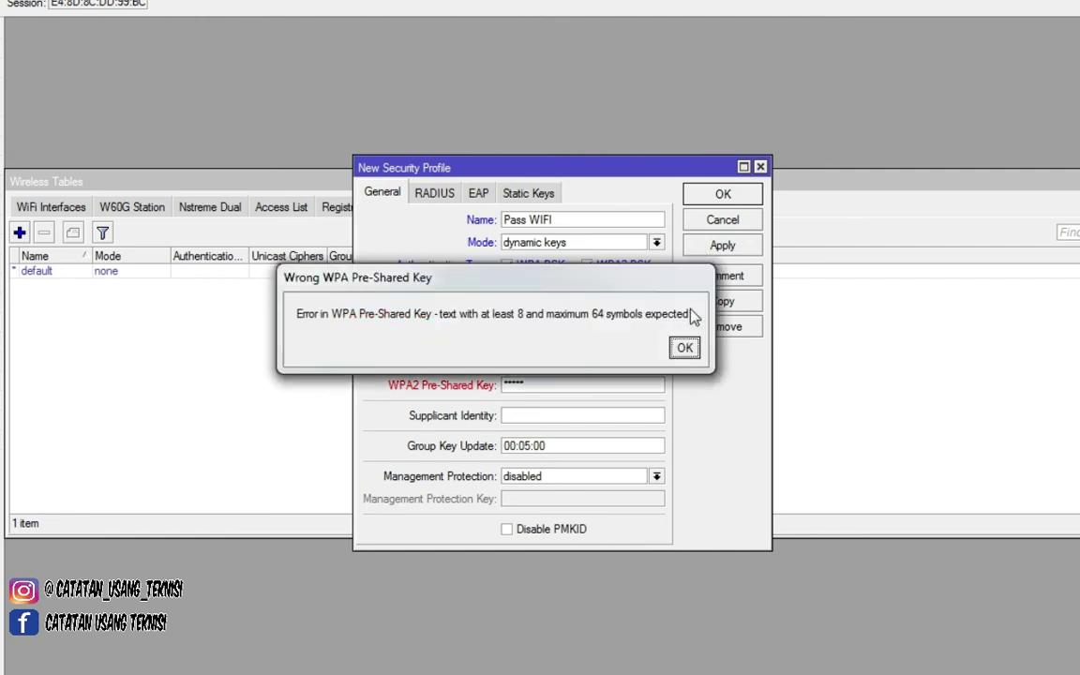
pyautogui.click(685, 348)
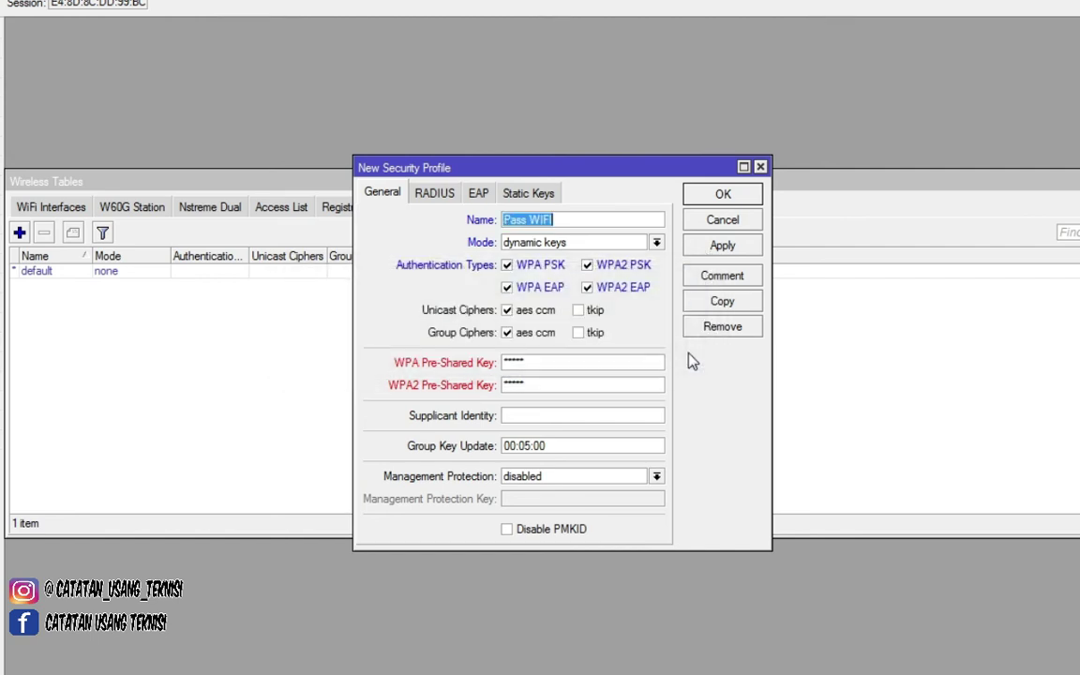
# - Replace the too-short WPA and WPA2 pre-shared keys with longer ones and save 'Pass WIFI'
pyautogui.click(587, 364)
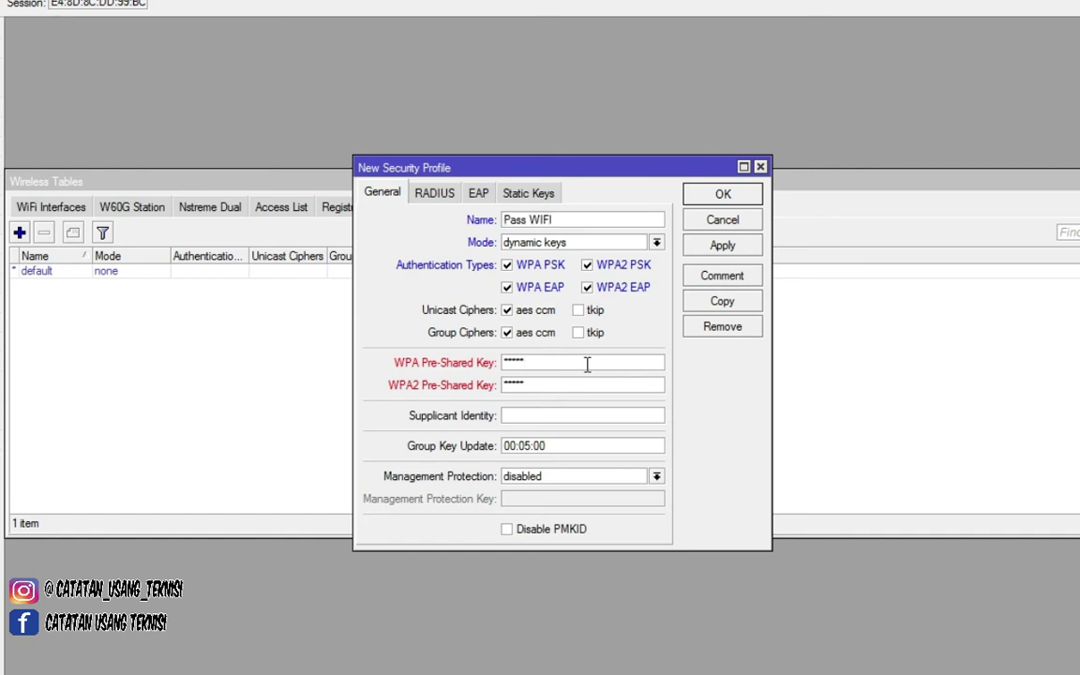
pyautogui.moveTo(587, 363); pyautogui.dragTo(433, 360)
pyautogui.write('123456789012')
pyautogui.moveTo(545, 385); pyautogui.dragTo(487, 385)
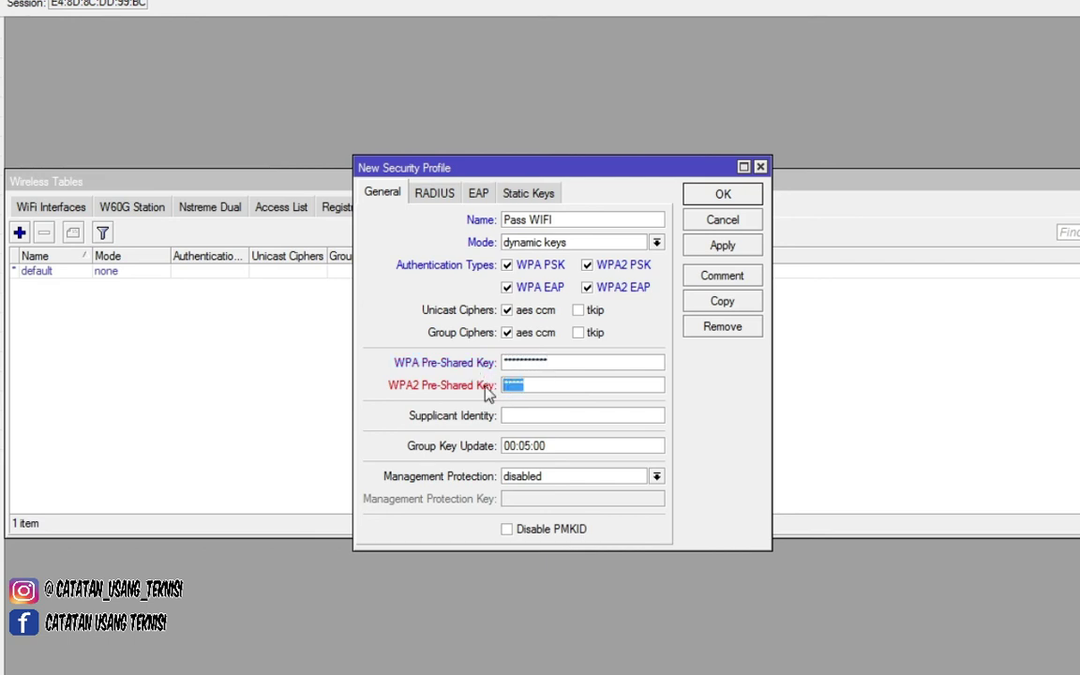
pyautogui.write('123456789012')
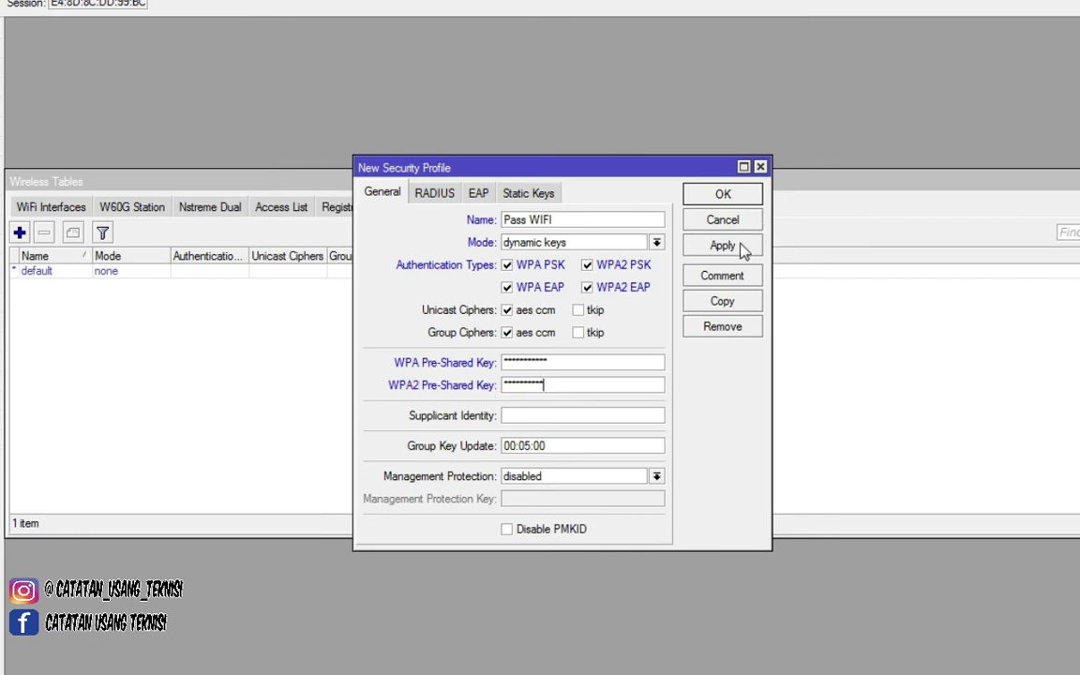
pyautogui.moveTo(569, 362); pyautogui.dragTo(386, 373)
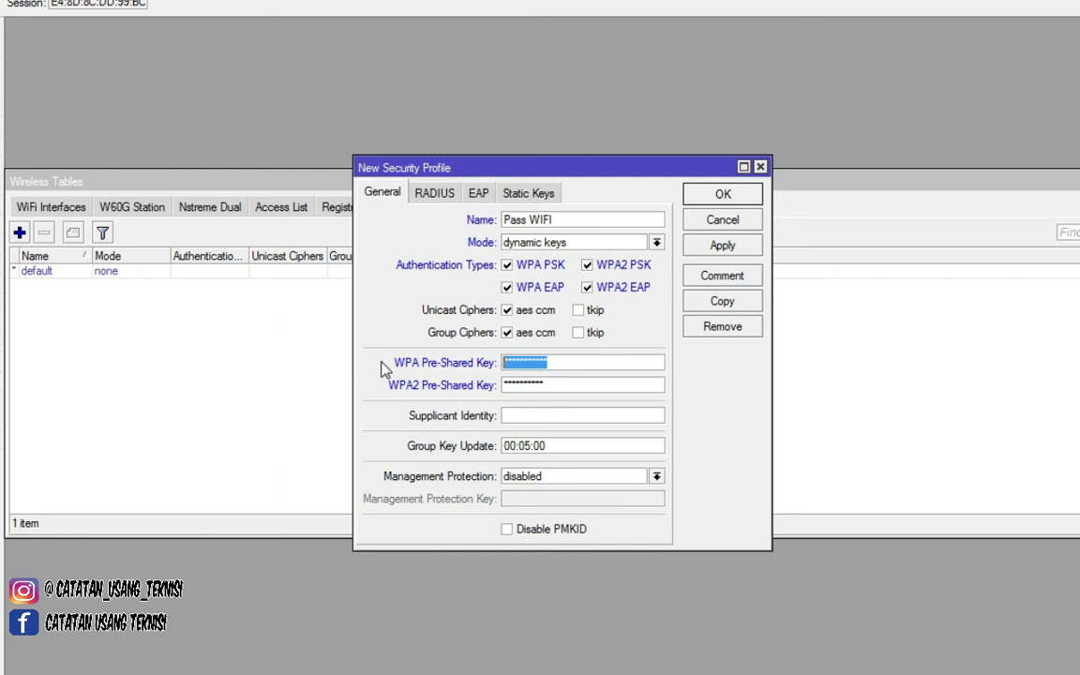
pyautogui.write('1234')
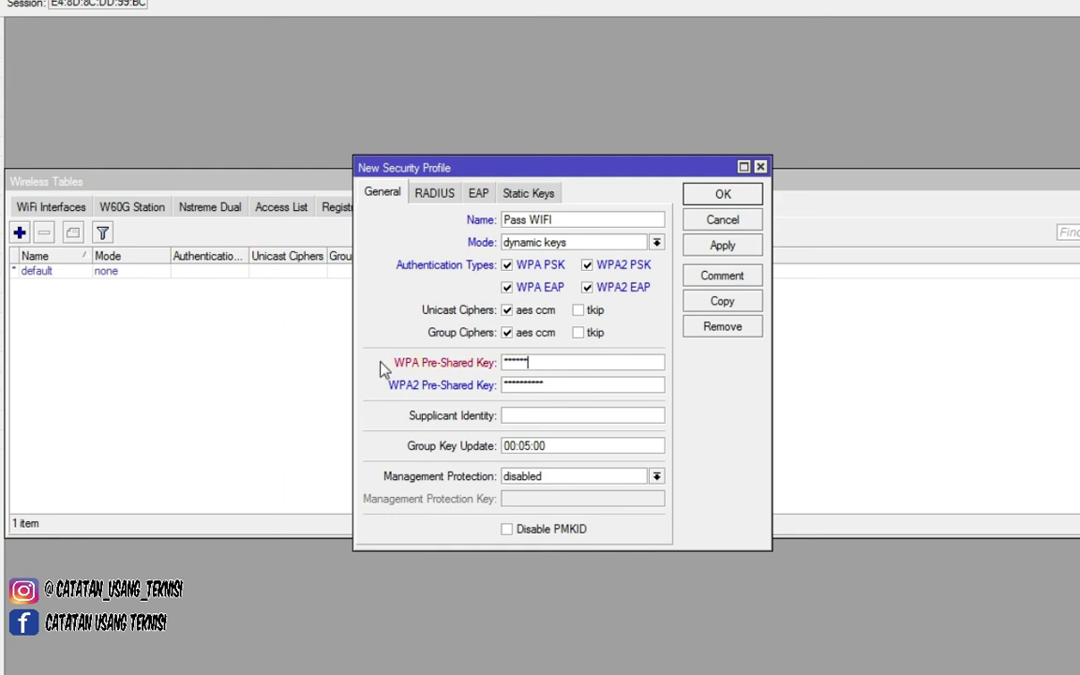
pyautogui.click(723, 246)
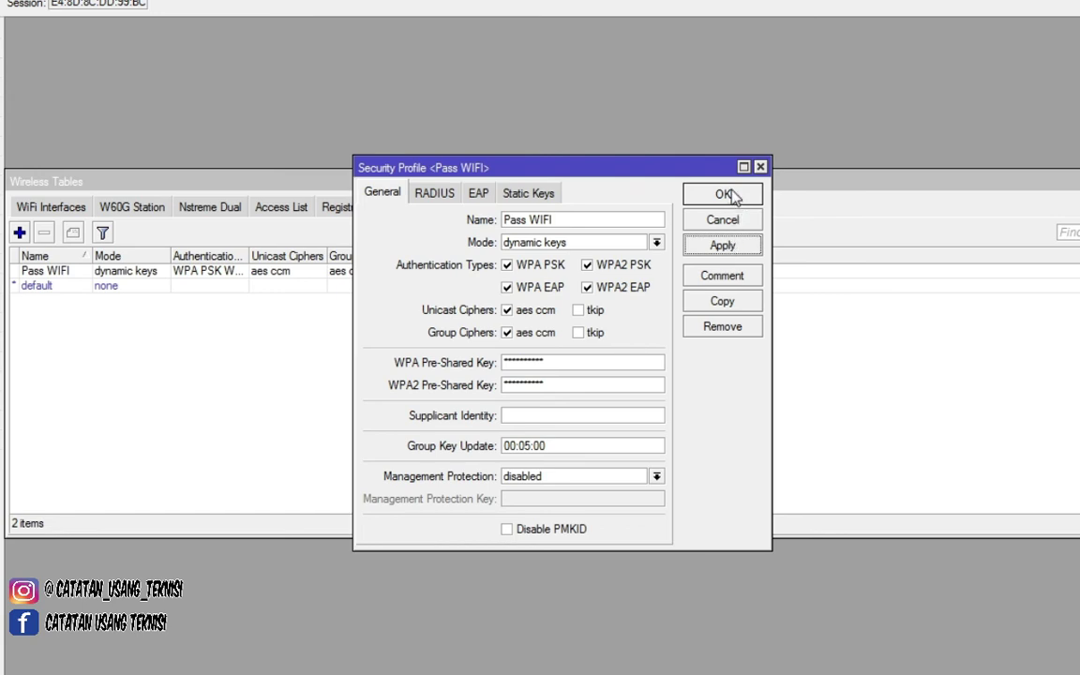
pyautogui.click(735, 196)
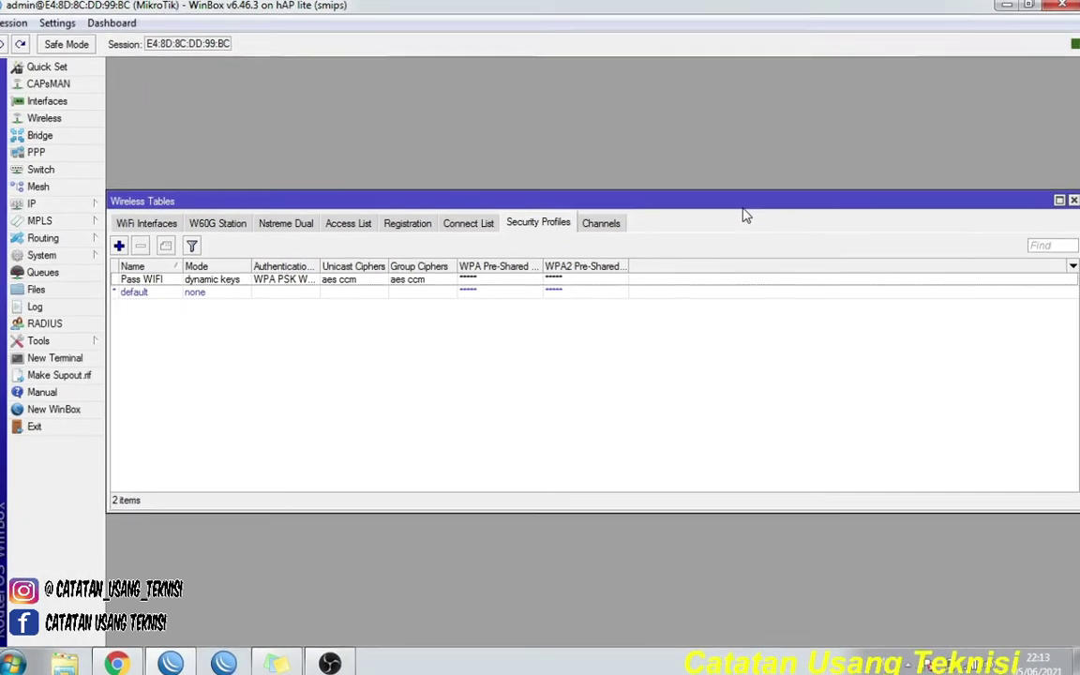
# - Set wlan1's Security Profile to 'Pass WIFI', apply it, and close the interface settings
pyautogui.click(158, 225)
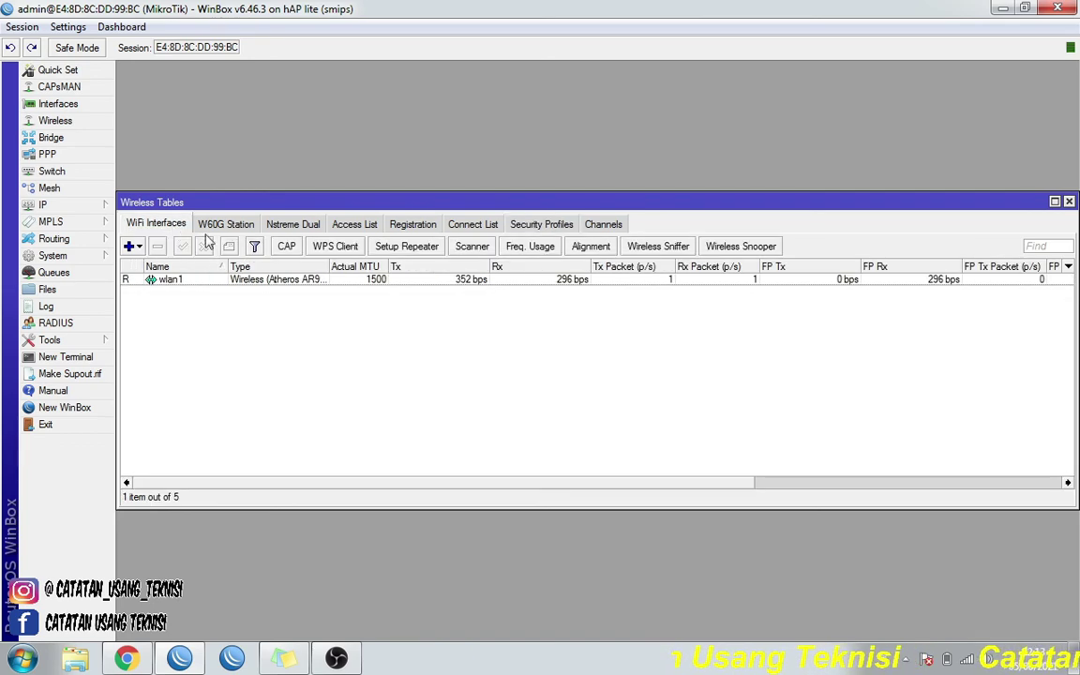
pyautogui.click(329, 282)
pyautogui.doubleClick(328, 282)
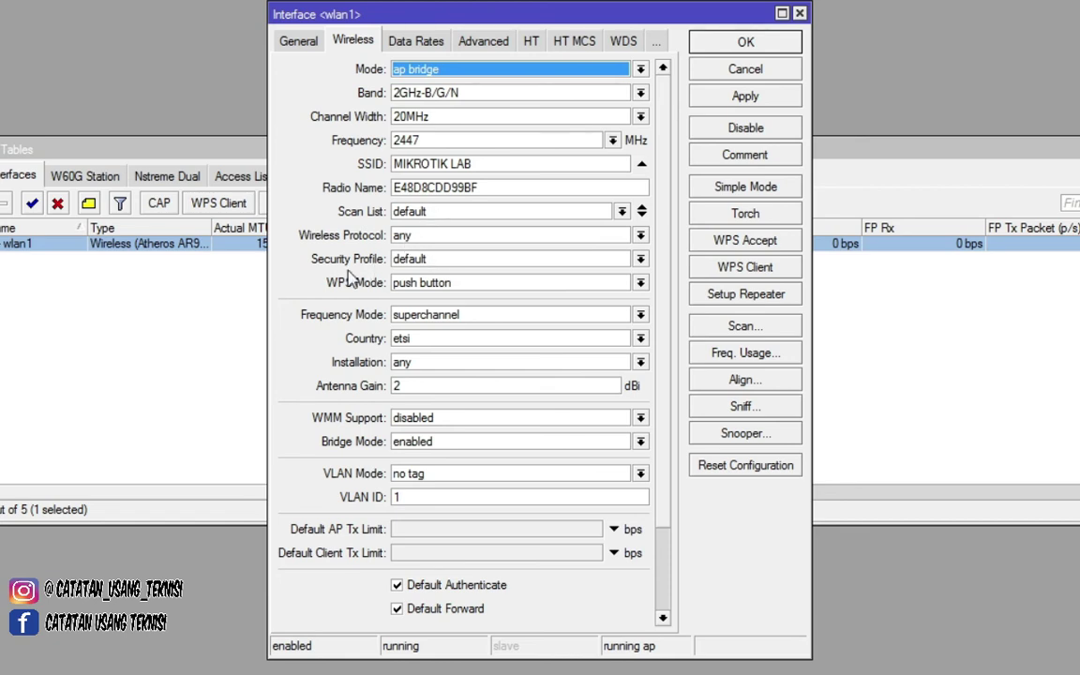
pyautogui.click(511, 266)
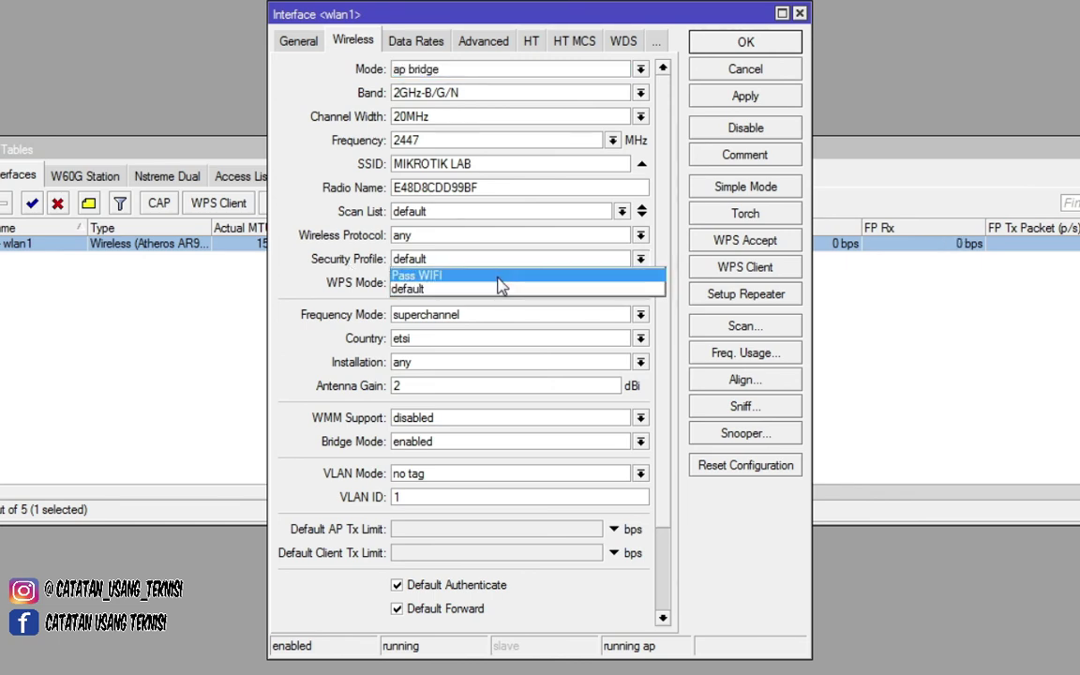
pyautogui.click(435, 276)
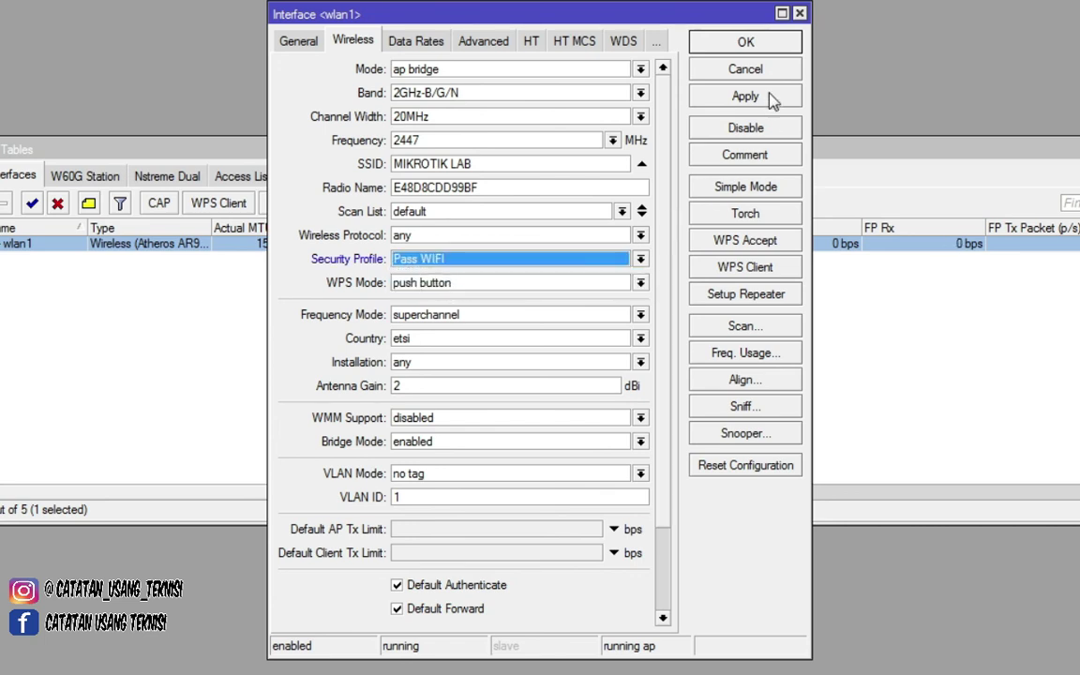
pyautogui.click(727, 97)
pyautogui.click(750, 44)
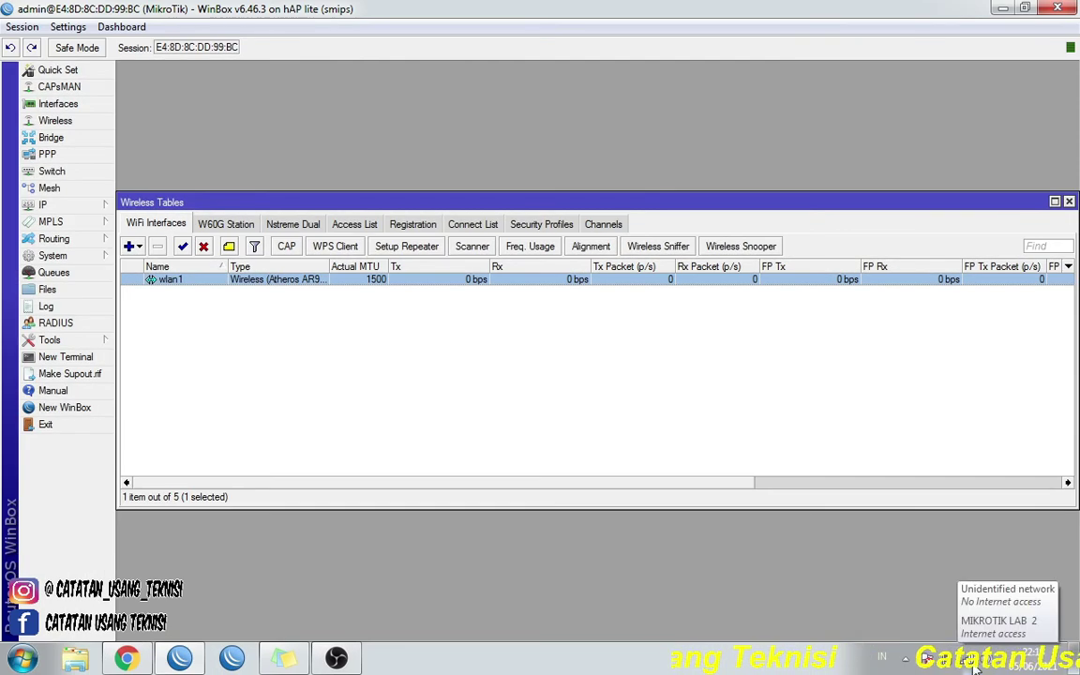
# - Disconnect the laptop from MIKROTIK LAB, then reconnect so it prompts for a security key
pyautogui.click(975, 666)
pyautogui.scroll(-6, 928, 494)
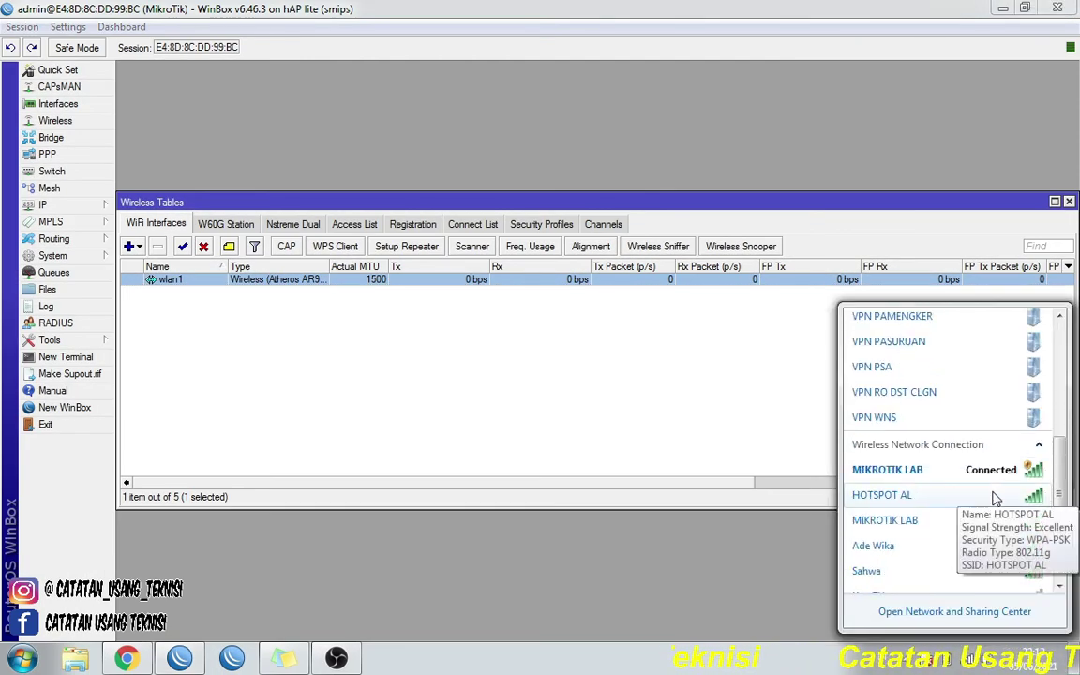
pyautogui.click(947, 477)
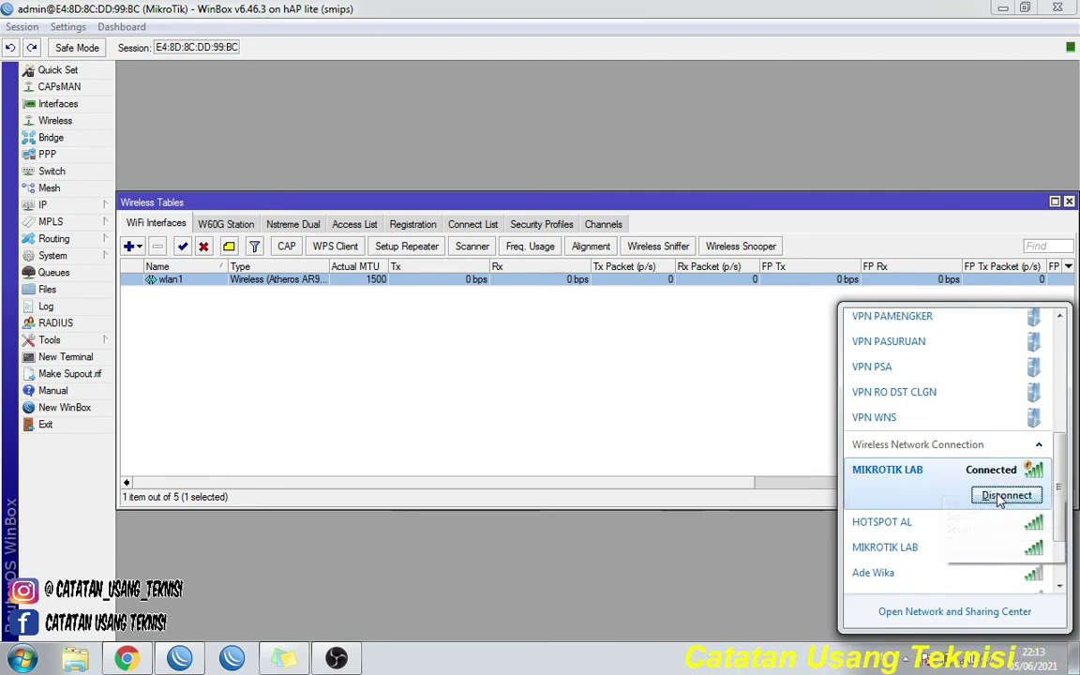
pyautogui.click(1002, 499)
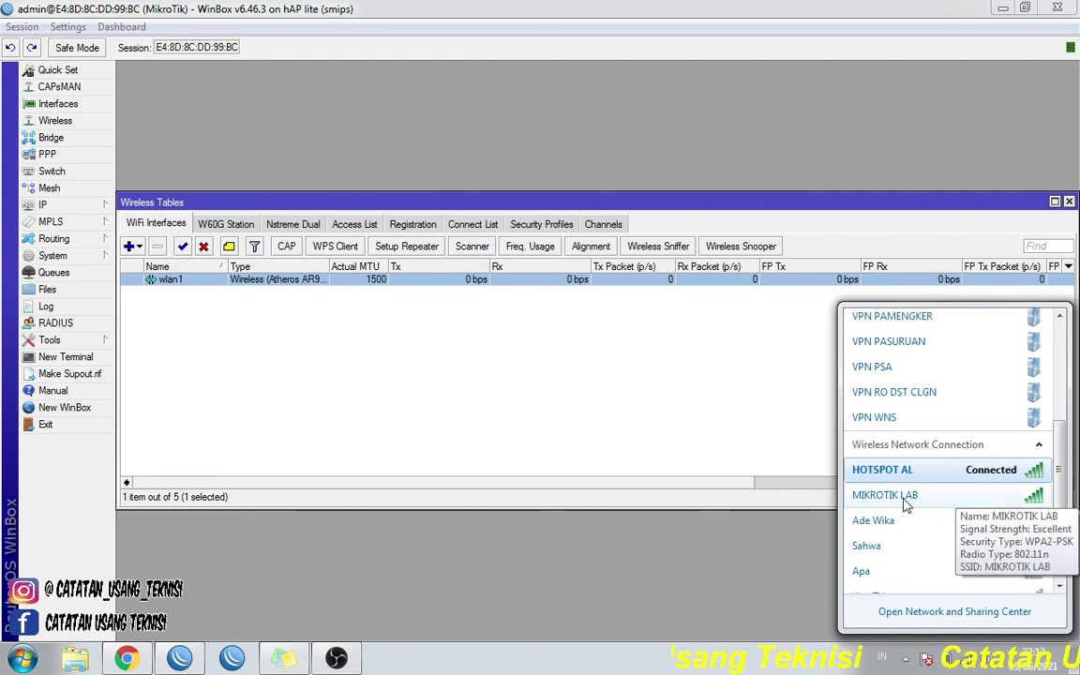
pyautogui.click(999, 498)
pyautogui.click(1001, 525)
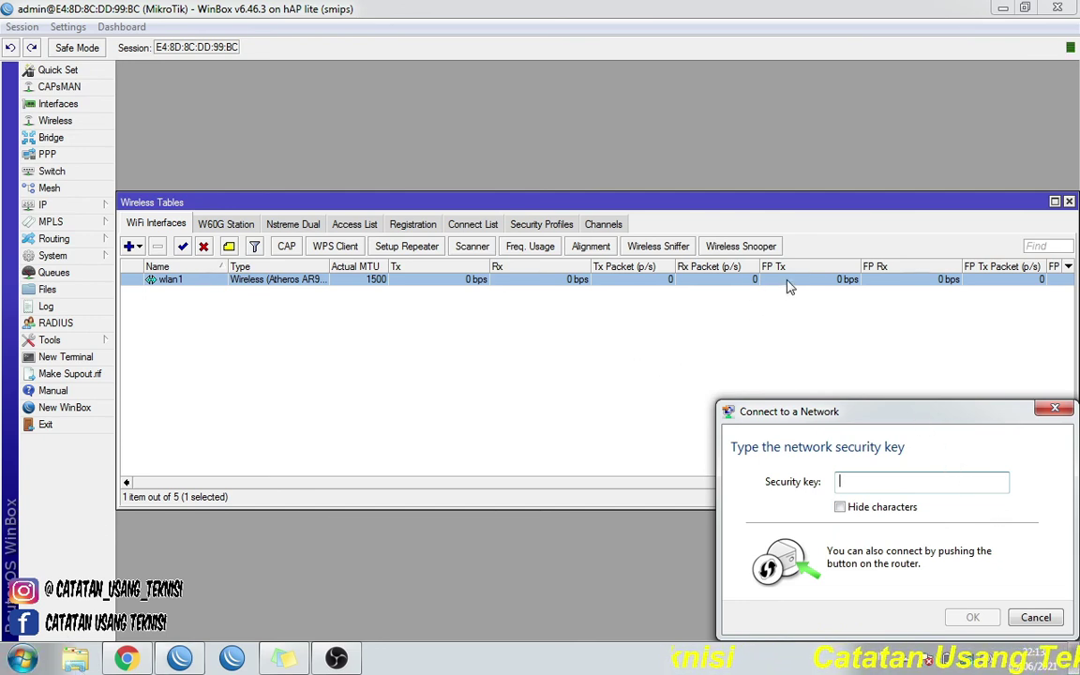
# - Enter the Wi-Fi security key and connect to MIKROTIK LAB
pyautogui.click(897, 481)
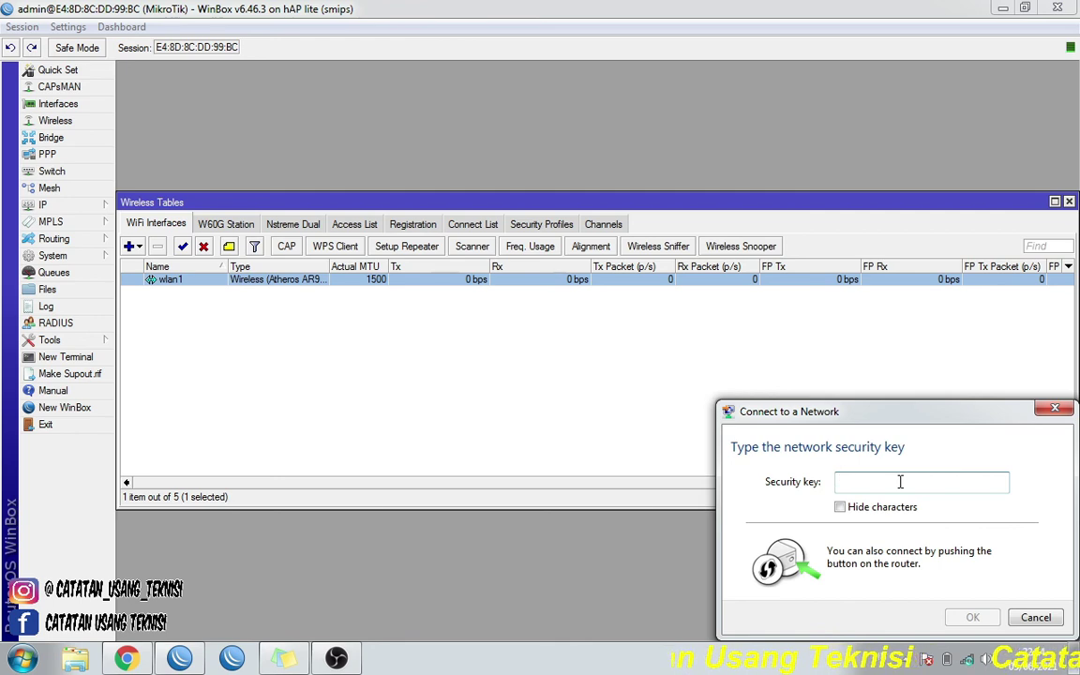
pyautogui.write('1234554321')
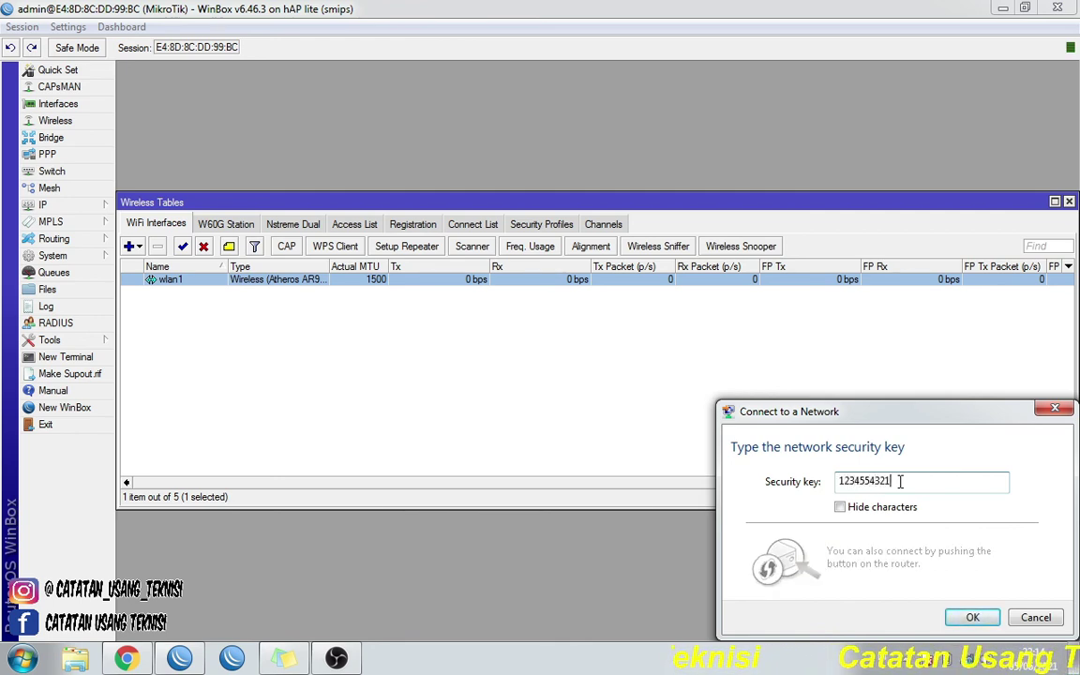
pyautogui.click(973, 618)
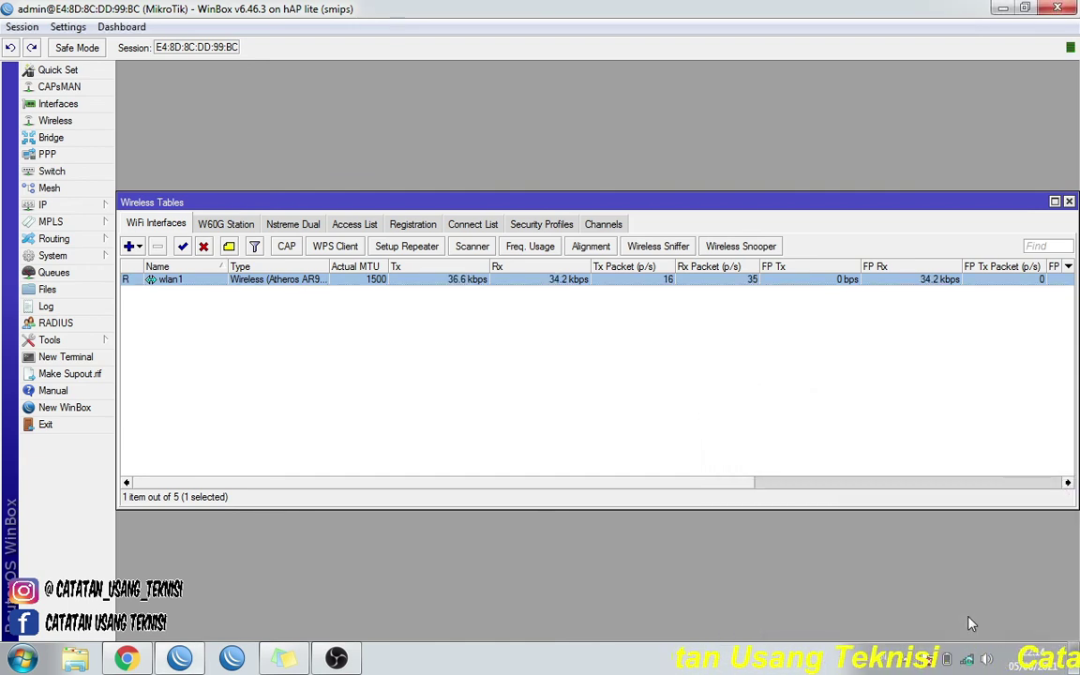
# - Confirm MIKROTIK LAB shows connected in the network list, then close the Wireless Tables window
pyautogui.click(969, 659)
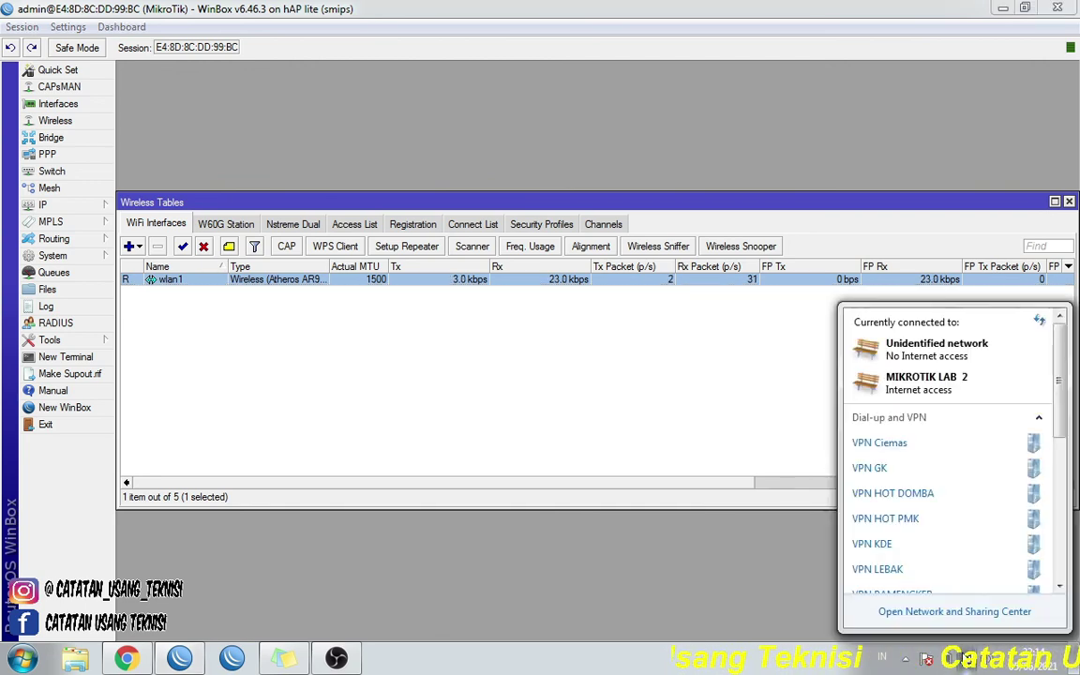
pyautogui.scroll(-5, 963, 520)
pyautogui.scroll(-2, 963, 521)
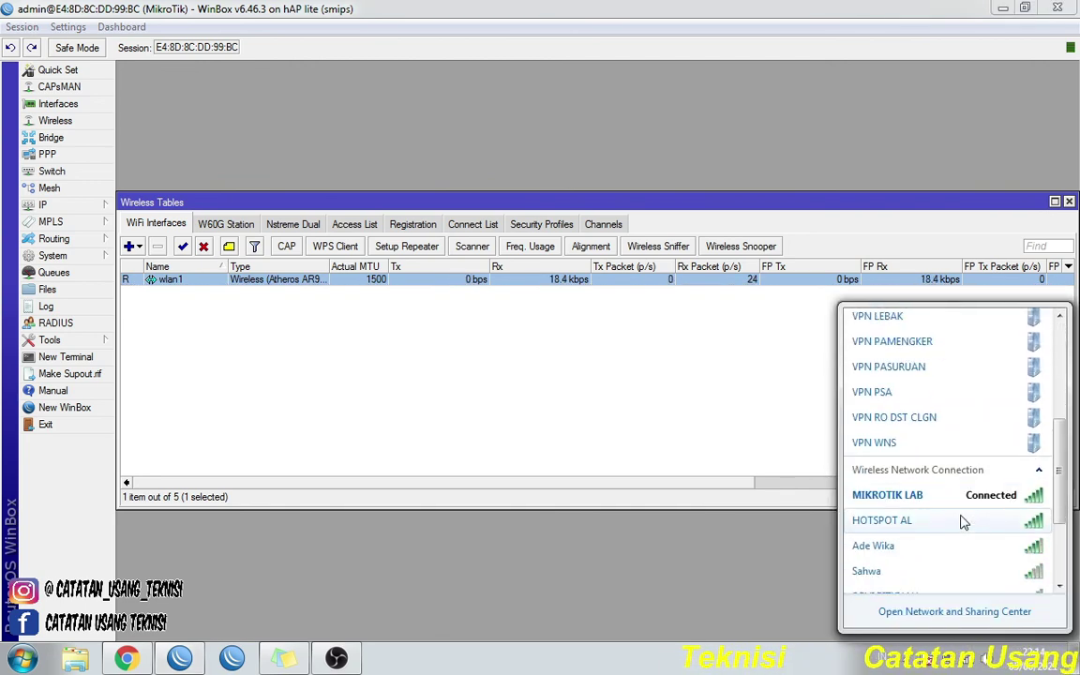
pyautogui.moveTo(928, 506)
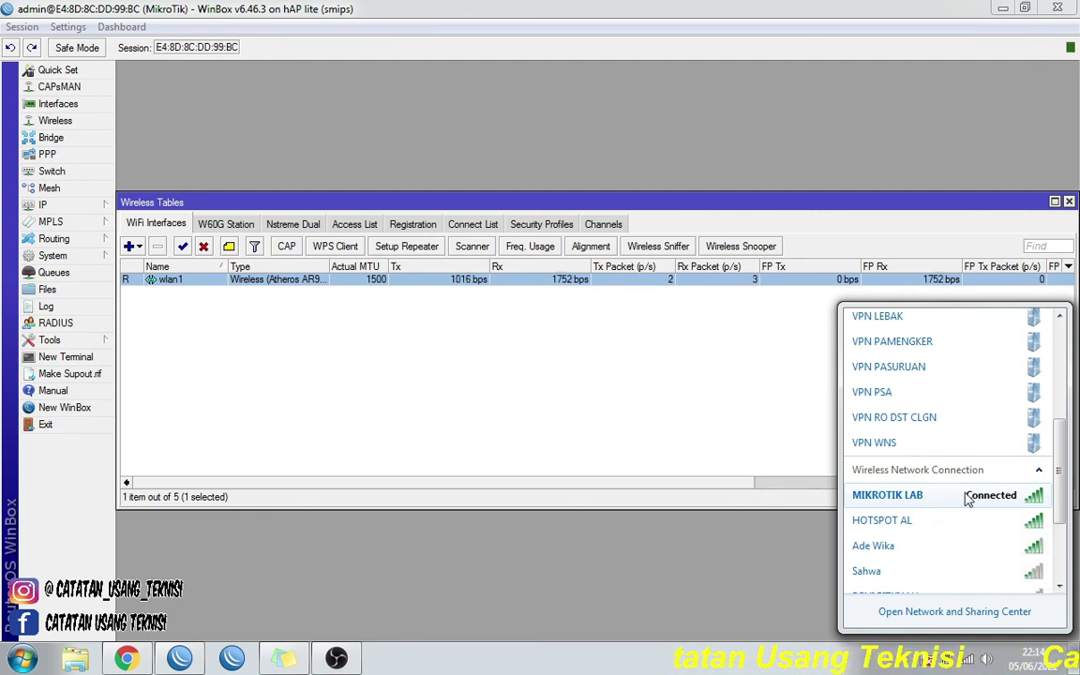
pyautogui.click(678, 404)
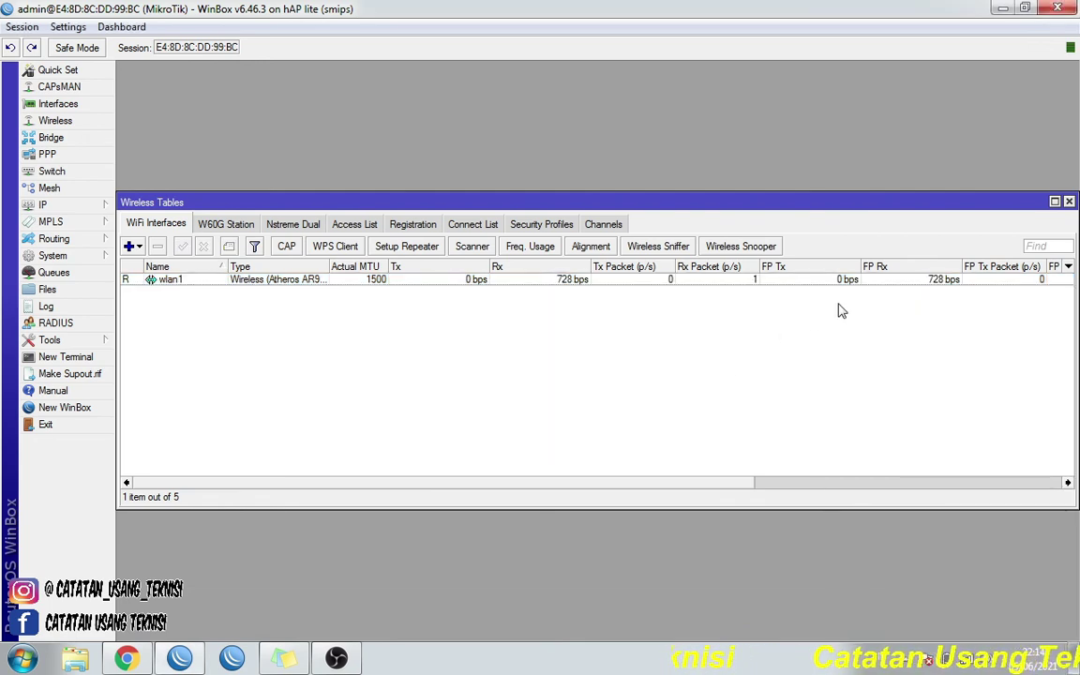
pyautogui.click(1069, 202)
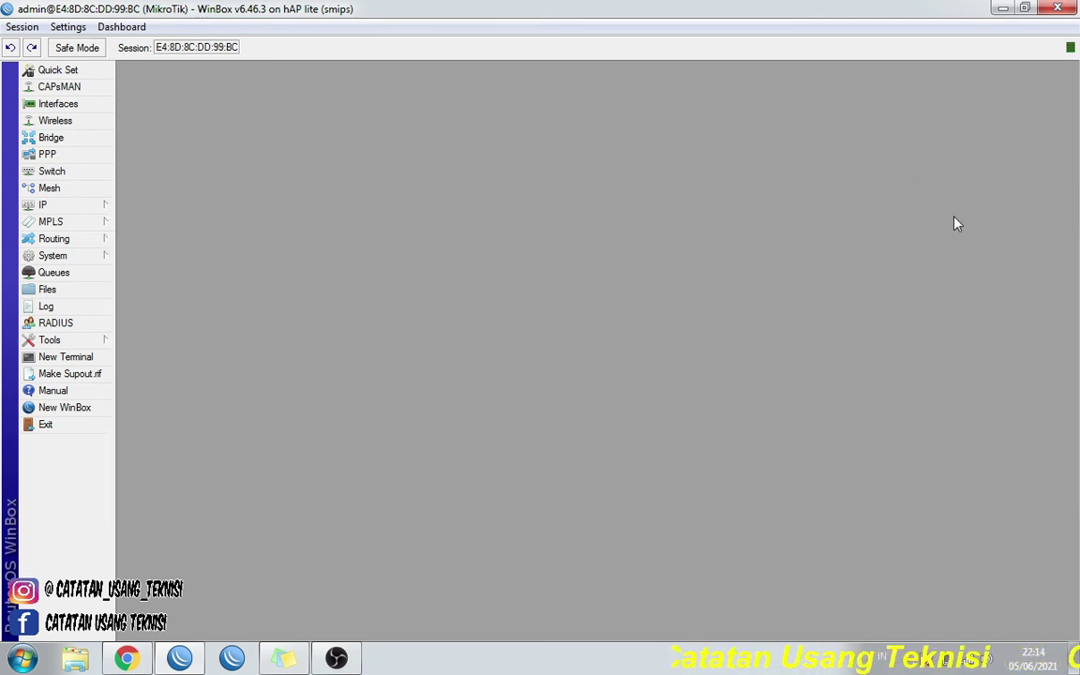